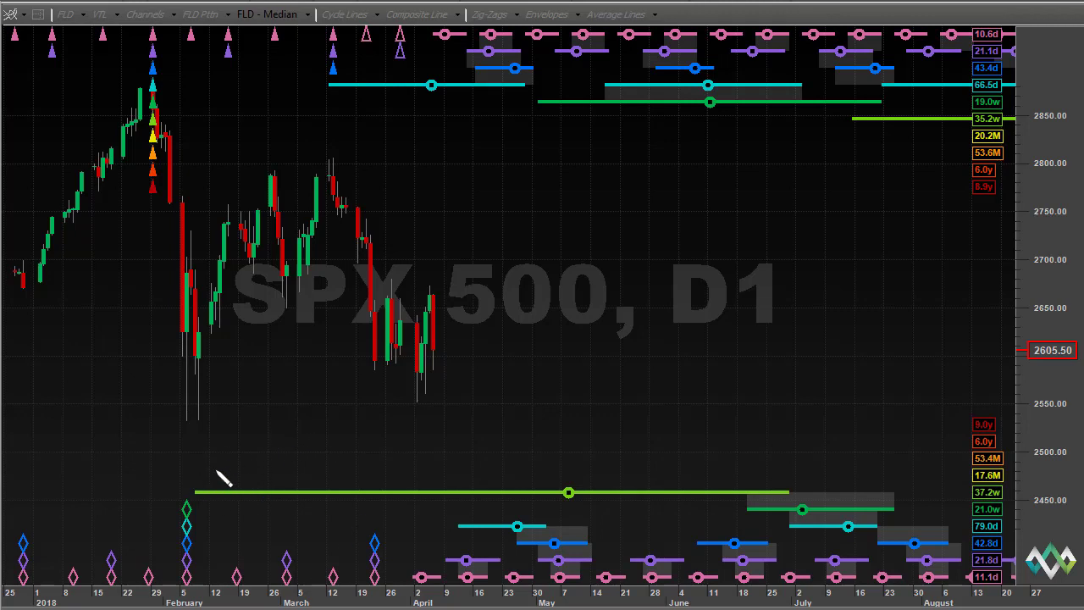
# Annotate the chart with an arrow at the start of the 37.2w line and an arrow-marked triangle around the mid-April peak projections
pyautogui.moveTo(292, 417)
pyautogui.mouseDown()
pyautogui.moveTo(219, 474)
pyautogui.moveTo(279, 491)
pyautogui.mouseUp()
pyautogui.moveTo(224, 442); pyautogui.dragTo(254, 449)
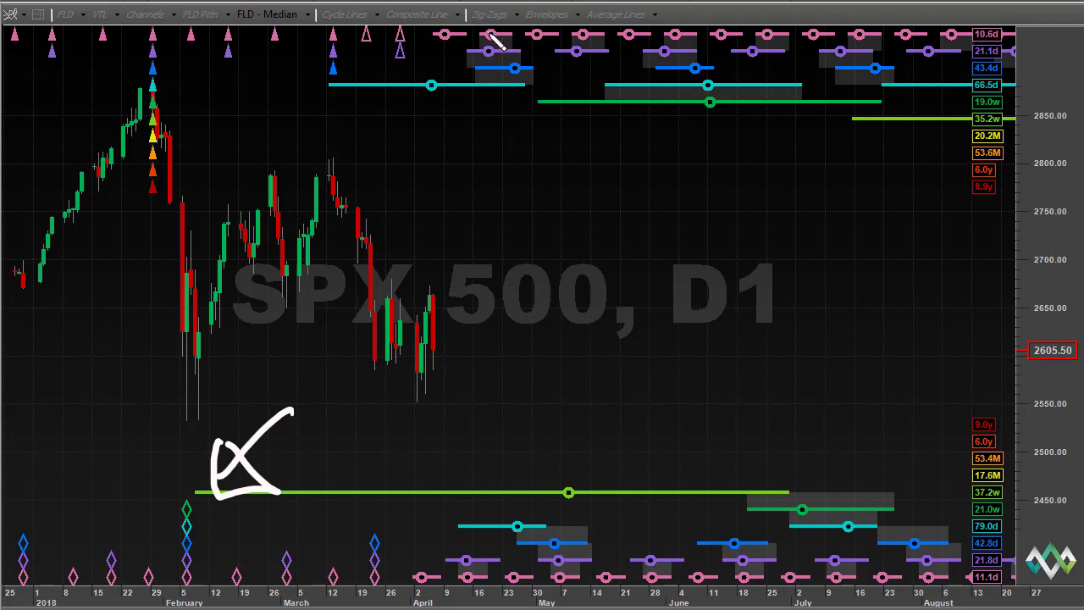
pyautogui.moveTo(490, 34)
pyautogui.mouseDown()
pyautogui.moveTo(432, 93)
pyautogui.moveTo(524, 96)
pyautogui.moveTo(491, 32)
pyautogui.mouseUp()
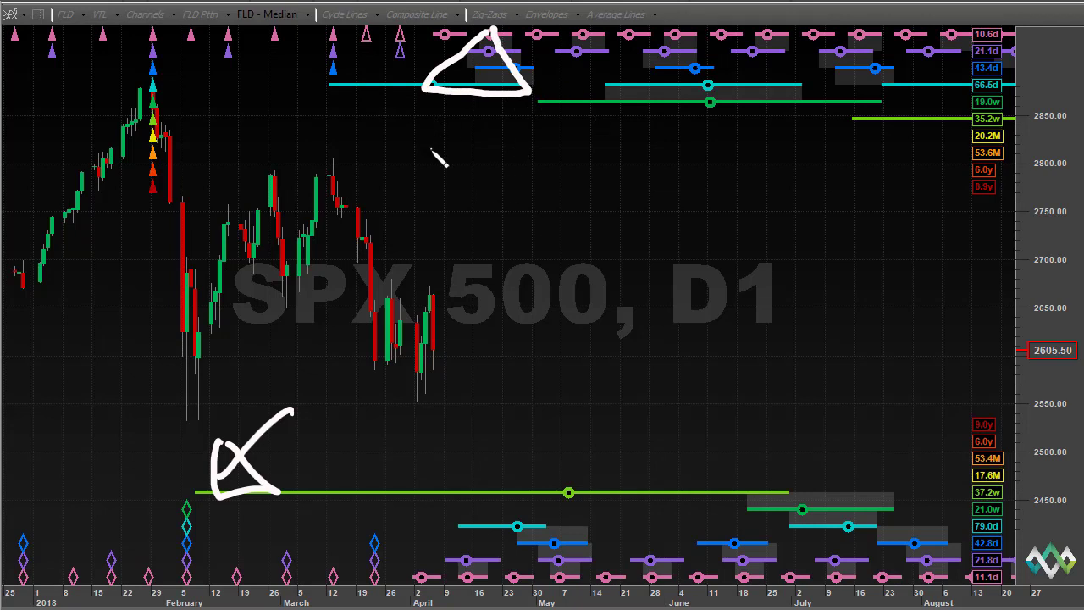
pyautogui.moveTo(428, 150)
pyautogui.mouseDown()
pyautogui.moveTo(431, 105)
pyautogui.moveTo(415, 124)
pyautogui.moveTo(445, 119)
pyautogui.mouseUp()
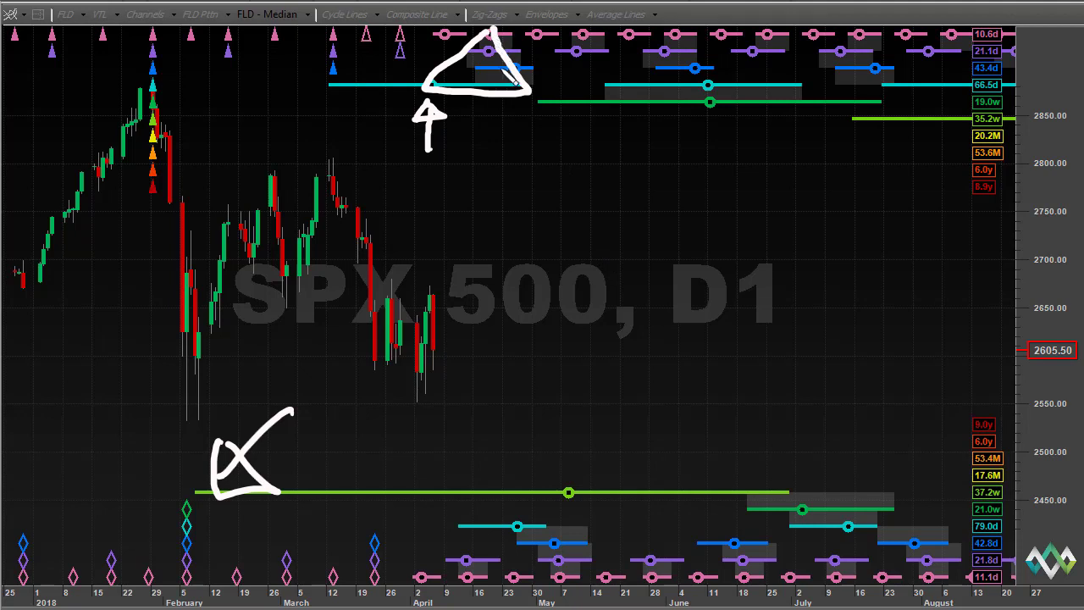
# Draw a vertical dashed line through mid-April from the peak projections down to the trough projections
pyautogui.moveTo(487, 47); pyautogui.dragTo(487, 61)
pyautogui.moveTo(488, 99); pyautogui.dragTo(486, 154)
pyautogui.moveTo(483, 183); pyautogui.dragTo(482, 250)
pyautogui.moveTo(482, 273); pyautogui.dragTo(481, 326)
pyautogui.moveTo(481, 355); pyautogui.dragTo(482, 442)
pyautogui.moveTo(481, 456); pyautogui.dragTo(481, 468)
pyautogui.moveTo(481, 488); pyautogui.dragTo(486, 523)
pyautogui.moveTo(489, 539); pyautogui.dragTo(489, 547)
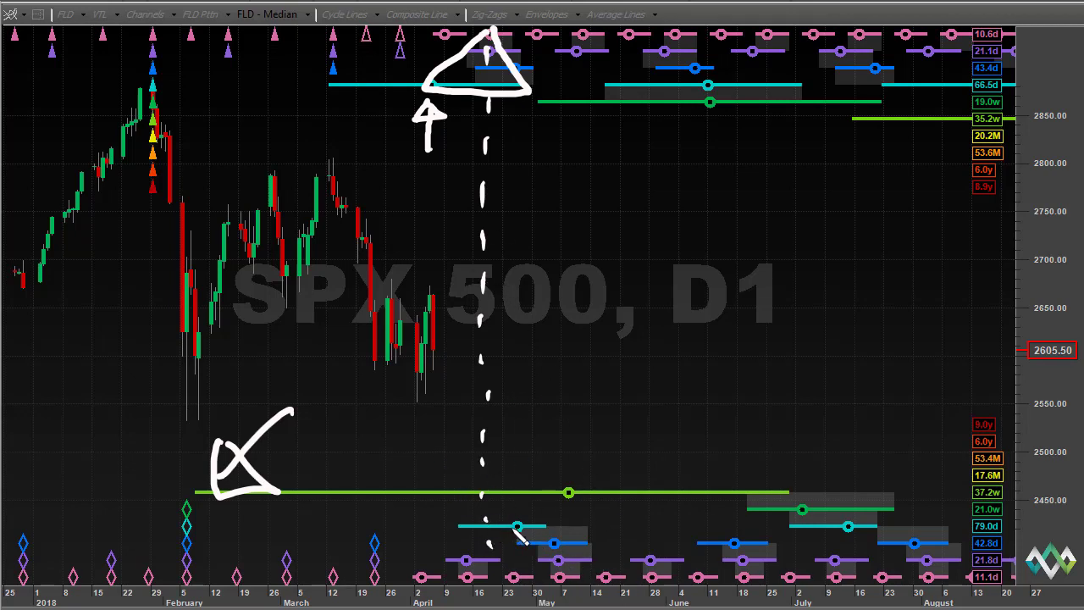
# Outline the early-May trough projections with a triangle and draw two arrows pointing at the 37.2w line's circle marker
pyautogui.moveTo(500, 524)
pyautogui.mouseDown()
pyautogui.moveTo(576, 603)
pyautogui.moveTo(600, 537)
pyautogui.moveTo(501, 524)
pyautogui.mouseUp()
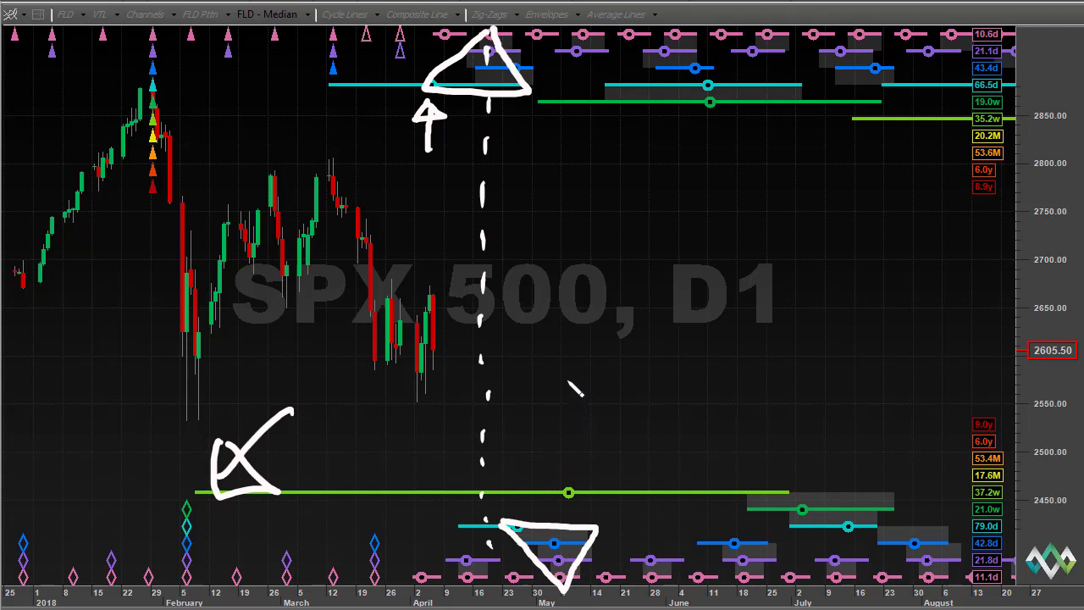
pyautogui.moveTo(566, 373); pyautogui.dragTo(559, 490)
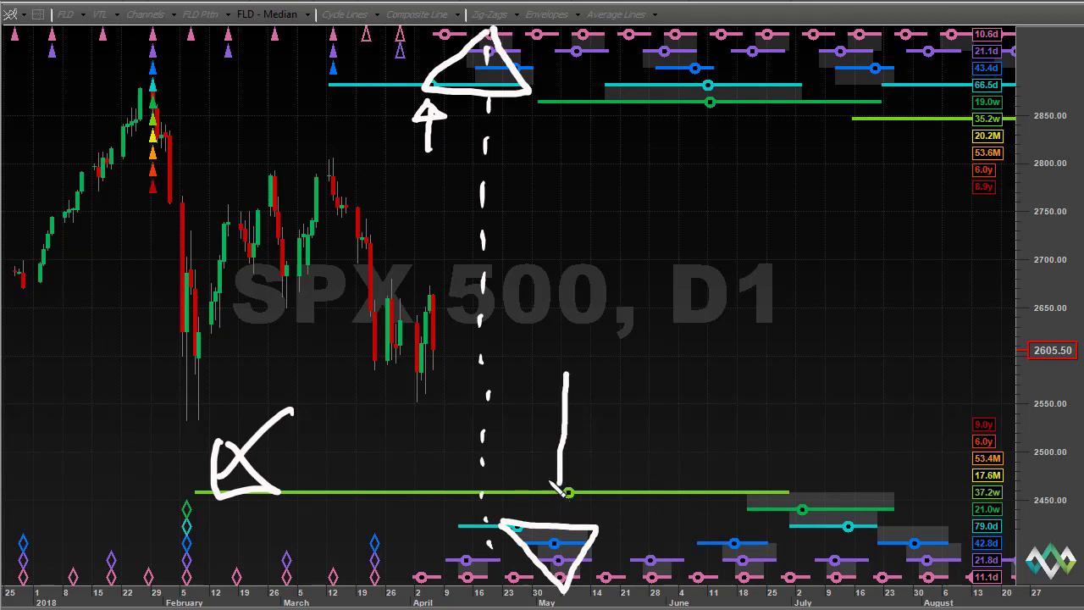
pyautogui.moveTo(546, 454)
pyautogui.mouseDown()
pyautogui.moveTo(576, 486)
pyautogui.moveTo(584, 457)
pyautogui.mouseUp()
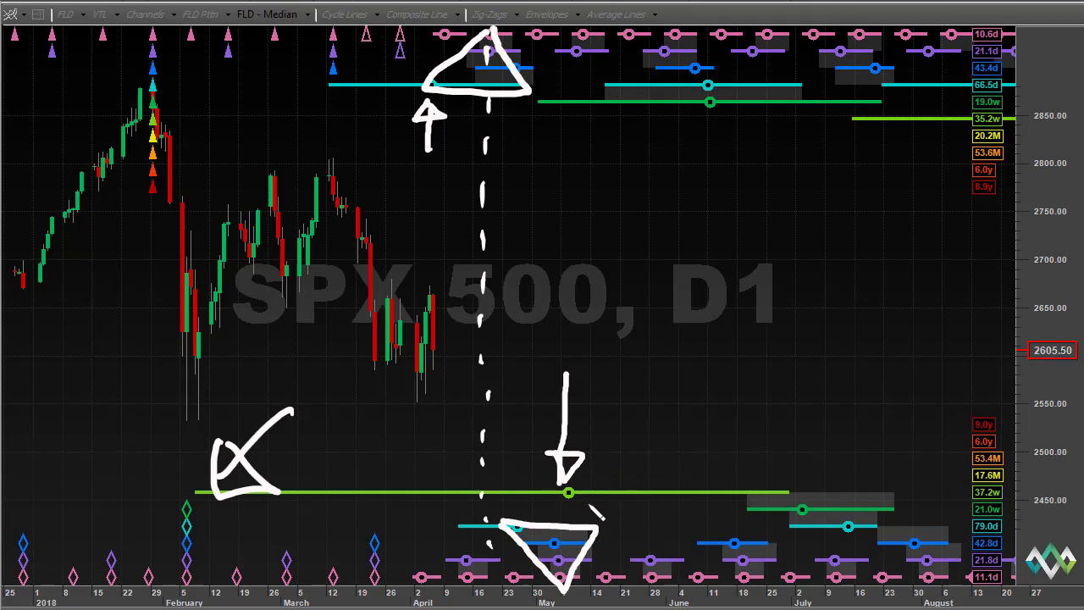
pyautogui.moveTo(684, 439)
pyautogui.mouseDown()
pyautogui.moveTo(595, 482)
pyautogui.moveTo(628, 478)
pyautogui.mouseUp()
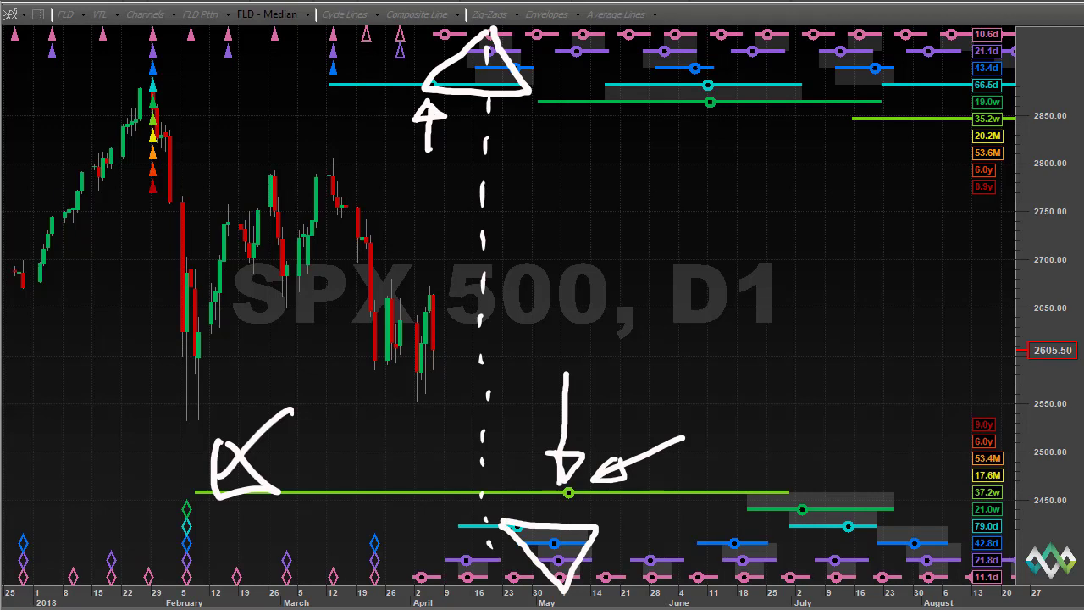
# Clear the annotations, then redraw the triangle around the early-May trough projections with two arrows aimed at the 37.2w circle marker
pyautogui.press('Escape')
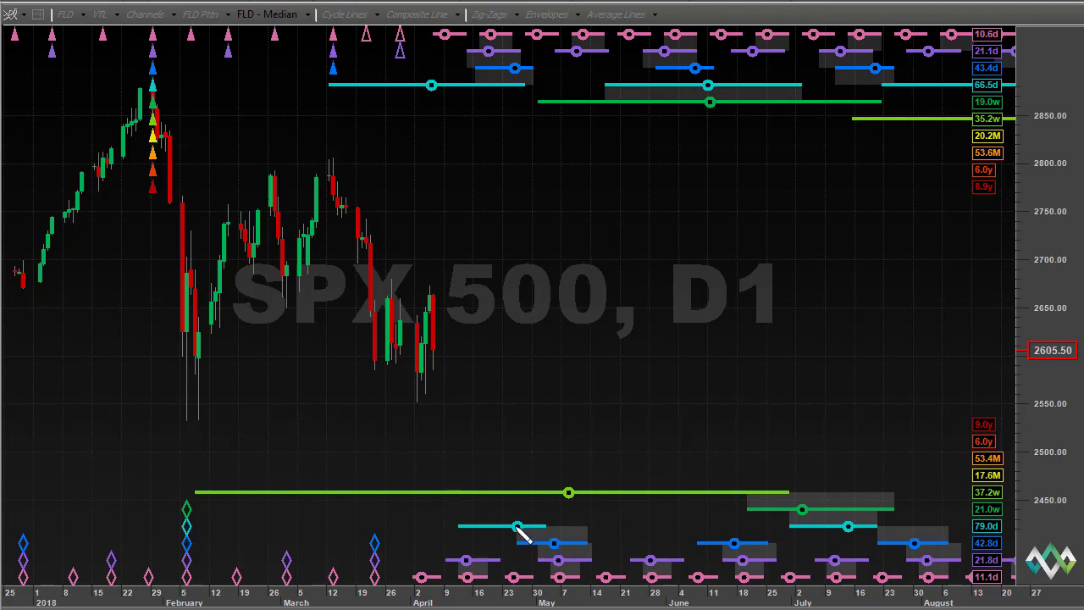
pyautogui.moveTo(509, 525)
pyautogui.mouseDown()
pyautogui.moveTo(546, 582)
pyautogui.moveTo(576, 578)
pyautogui.moveTo(598, 546)
pyautogui.moveTo(600, 522)
pyautogui.moveTo(510, 524)
pyautogui.mouseUp()
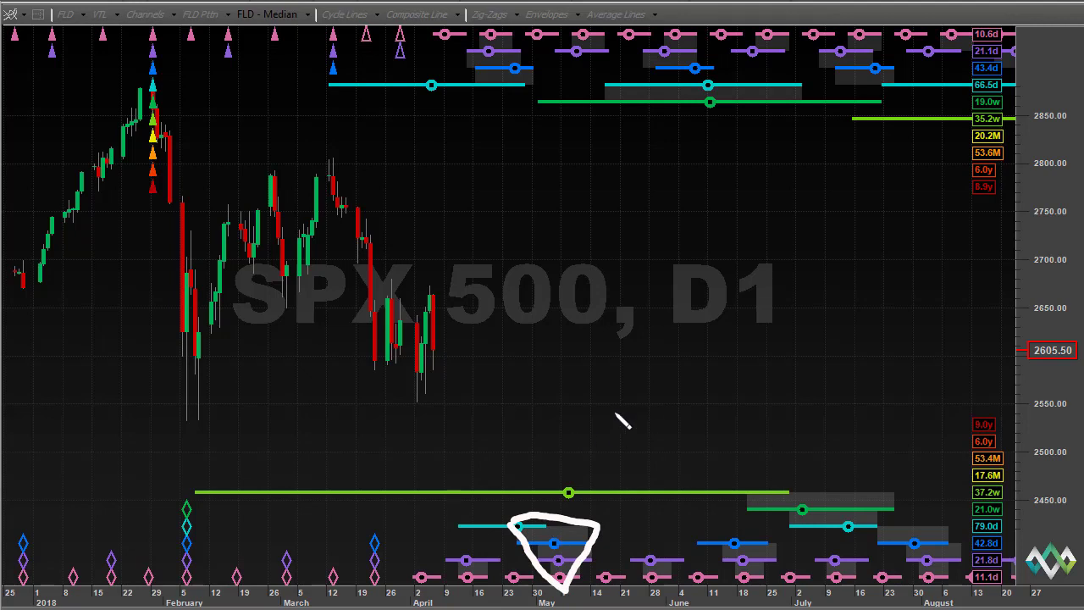
pyautogui.moveTo(572, 382)
pyautogui.mouseDown()
pyautogui.moveTo(571, 449)
pyautogui.moveTo(562, 440)
pyautogui.moveTo(600, 441)
pyautogui.mouseUp()
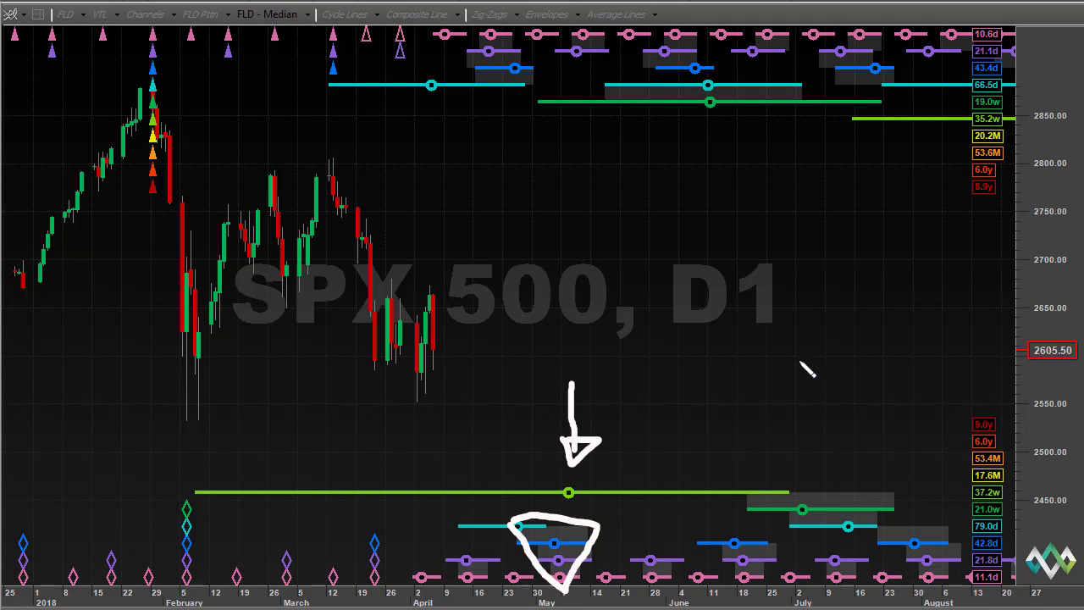
pyautogui.moveTo(477, 413); pyautogui.dragTo(504, 437)
pyautogui.moveTo(545, 467)
pyautogui.mouseDown()
pyautogui.moveTo(518, 457)
pyautogui.moveTo(551, 471)
pyautogui.mouseUp()
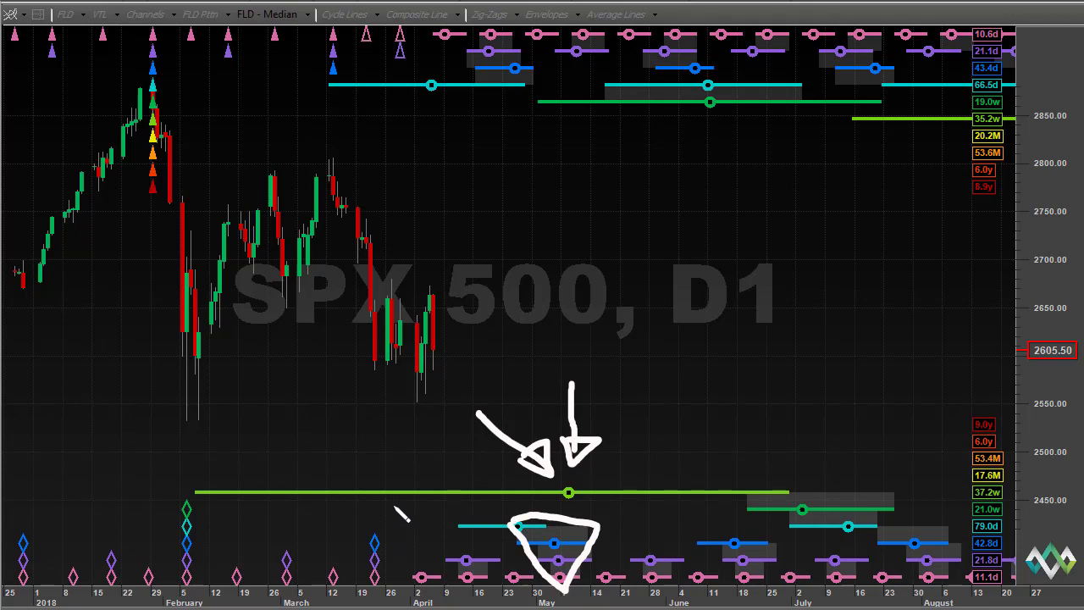
# Circle the late-March trough diamonds, point an arrow at them, and clear the annotations
pyautogui.moveTo(391, 532)
pyautogui.mouseDown()
pyautogui.moveTo(377, 592)
pyautogui.moveTo(392, 530)
pyautogui.mouseUp()
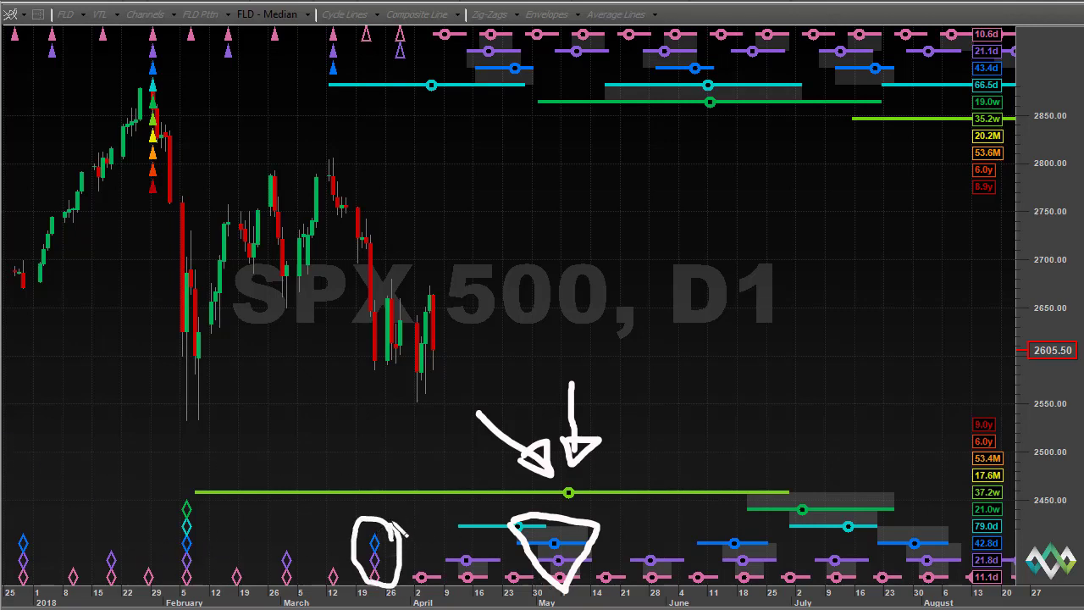
pyautogui.click(432, 449)
pyautogui.moveTo(434, 447)
pyautogui.mouseDown()
pyautogui.moveTo(380, 509)
pyautogui.moveTo(408, 498)
pyautogui.mouseUp()
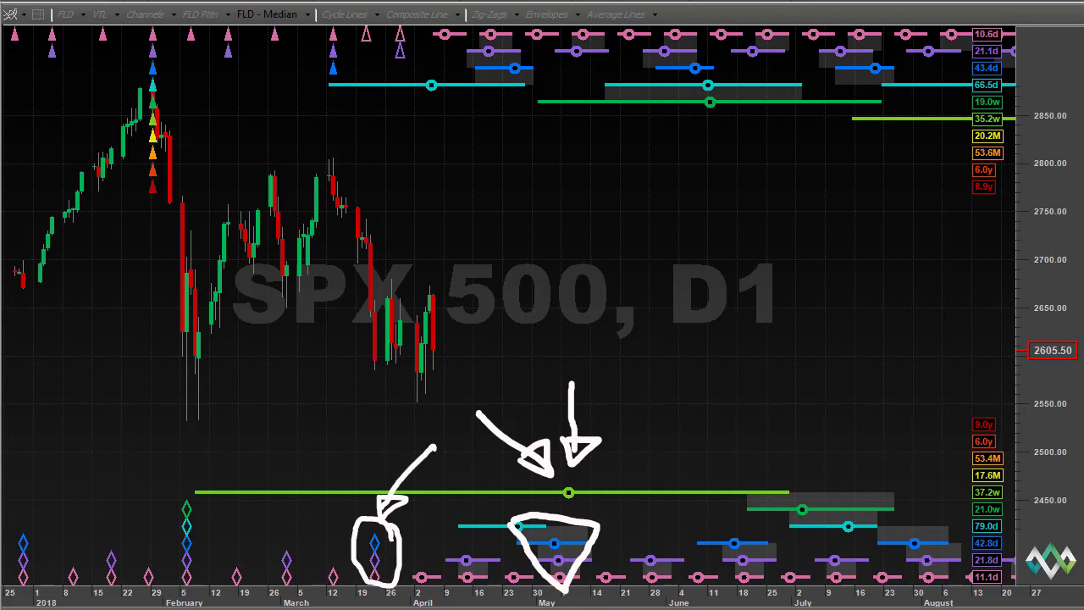
pyautogui.press('Escape')
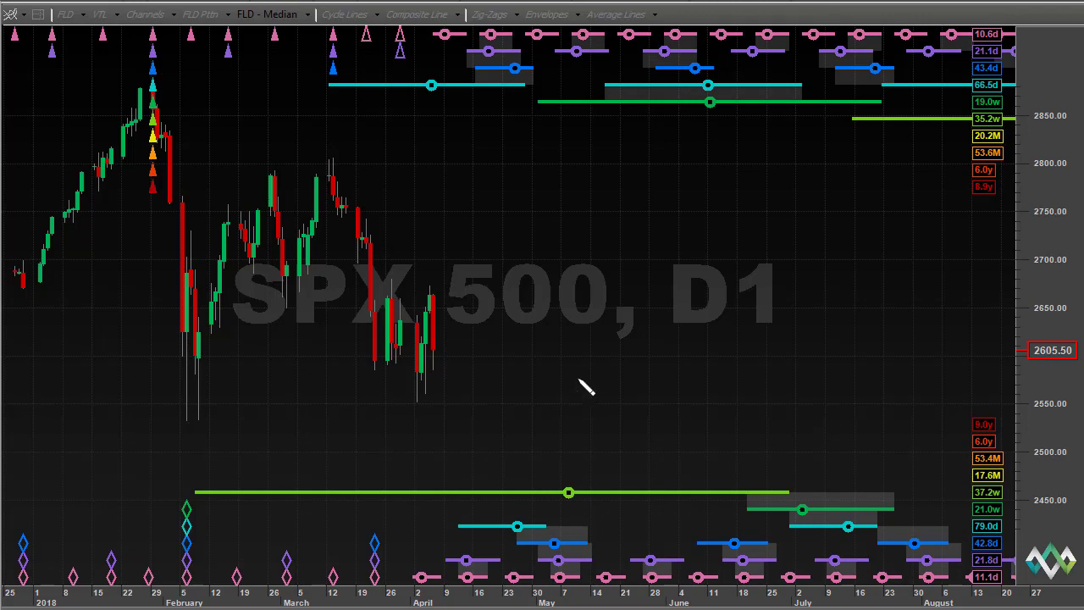
# Draw one downward arrow to the 37.2w circle marker and a triangle around the early-May troughs, then clear the drawings
pyautogui.moveTo(580, 354); pyautogui.dragTo(565, 470)
pyautogui.moveTo(569, 474); pyautogui.dragTo(565, 467)
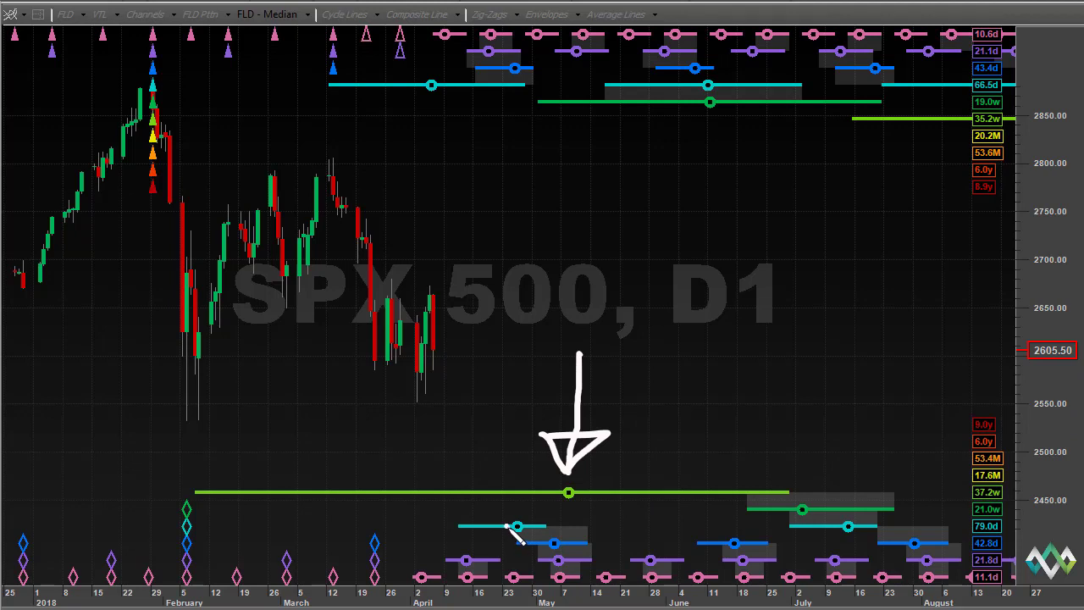
pyautogui.moveTo(507, 526)
pyautogui.mouseDown()
pyautogui.moveTo(582, 601)
pyautogui.moveTo(577, 577)
pyautogui.moveTo(594, 537)
pyautogui.moveTo(520, 521)
pyautogui.mouseUp()
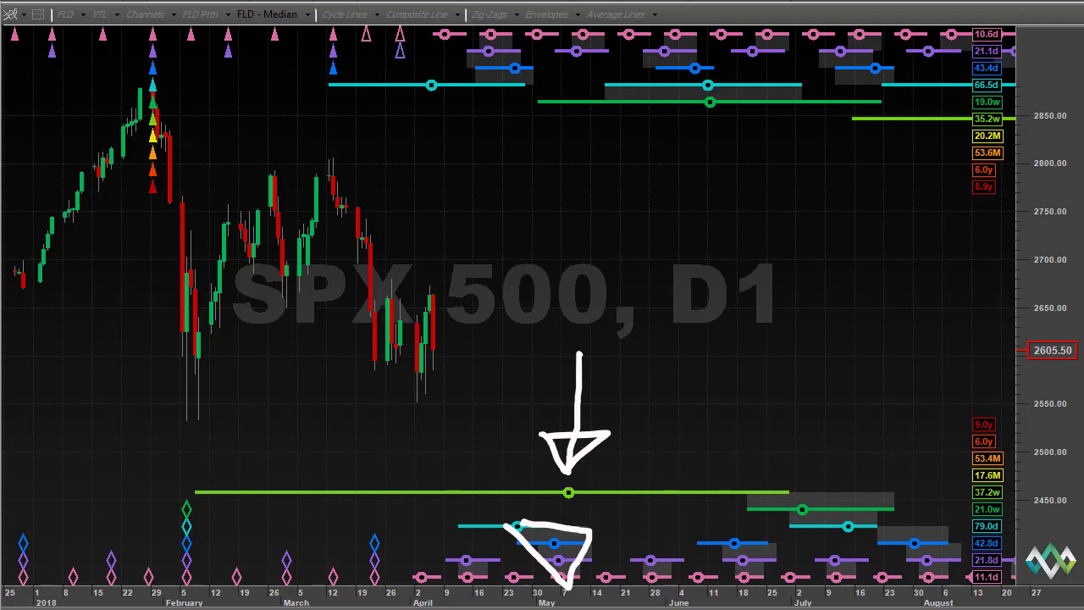
pyautogui.press('Escape')
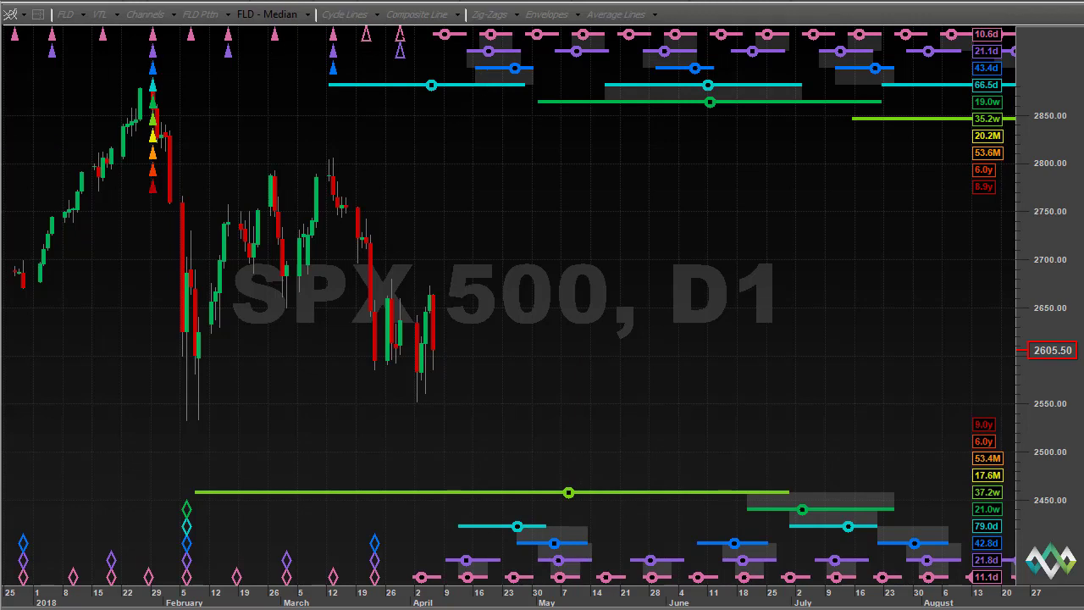
# Display the Composite Line on the SPX 500 daily chart
pyautogui.click(412, 14)
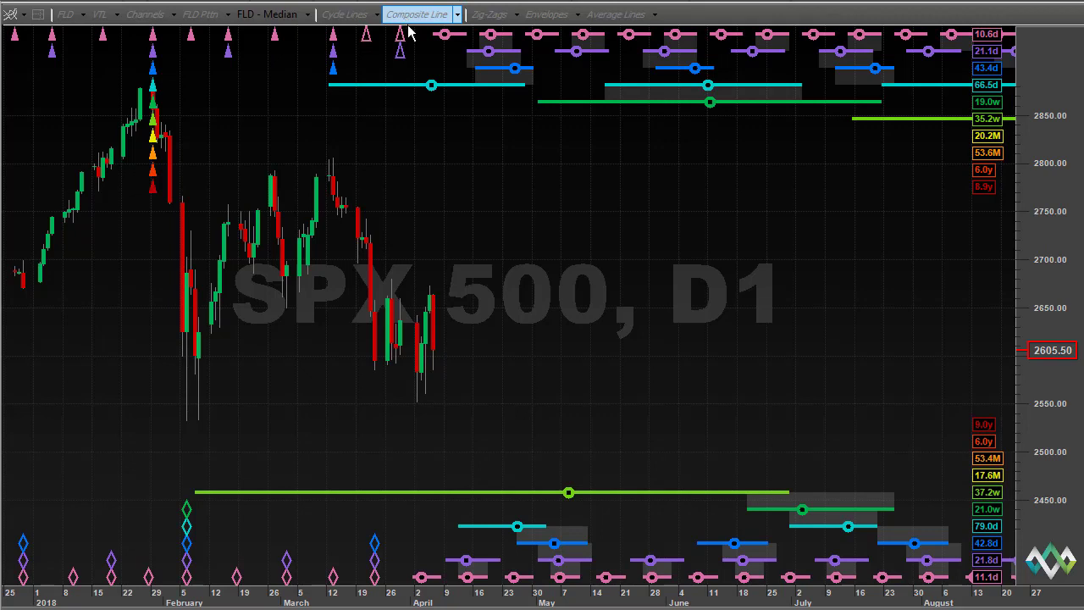
pyautogui.click(472, 300)
pyautogui.click(413, 15)
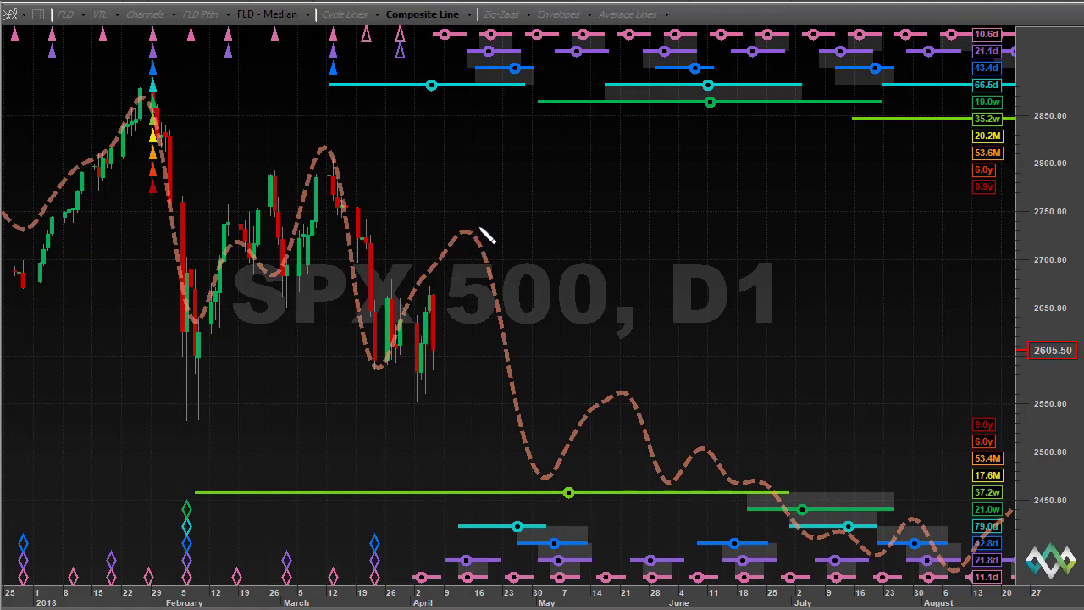
# Circle the composite line's mid-April peak and early-May trough, add arrows to the 66.5d line, May rise and 37.2w marker, and clear the annotations
pyautogui.moveTo(479, 231)
pyautogui.mouseDown()
pyautogui.moveTo(453, 238)
pyautogui.moveTo(493, 239)
pyautogui.moveTo(480, 220)
pyautogui.mouseUp()
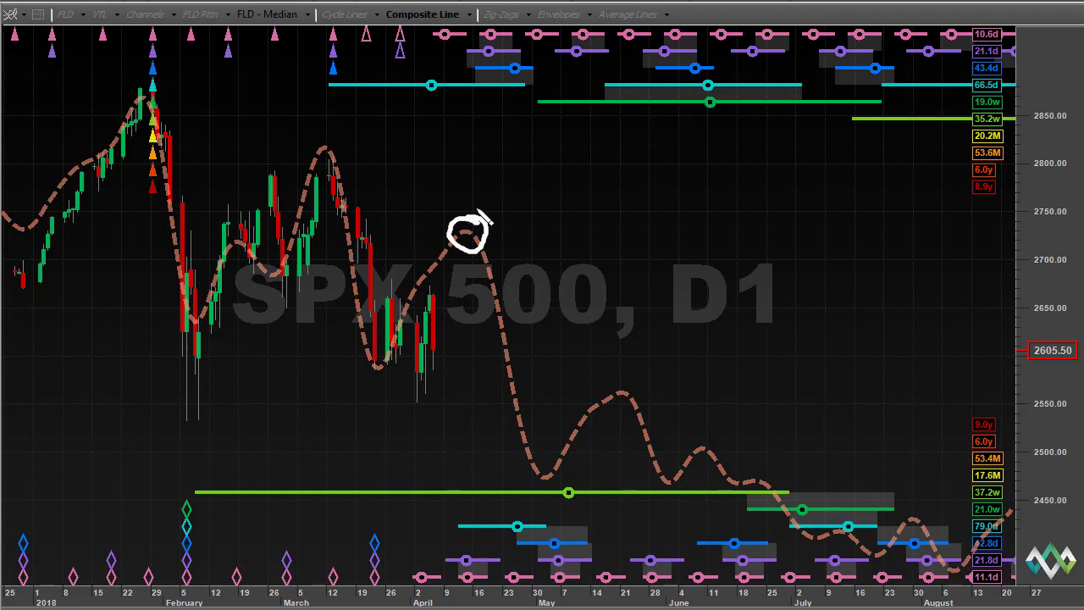
pyautogui.moveTo(472, 180)
pyautogui.mouseDown()
pyautogui.moveTo(473, 98)
pyautogui.moveTo(469, 119)
pyautogui.moveTo(476, 98)
pyautogui.moveTo(492, 117)
pyautogui.moveTo(454, 121)
pyautogui.mouseUp()
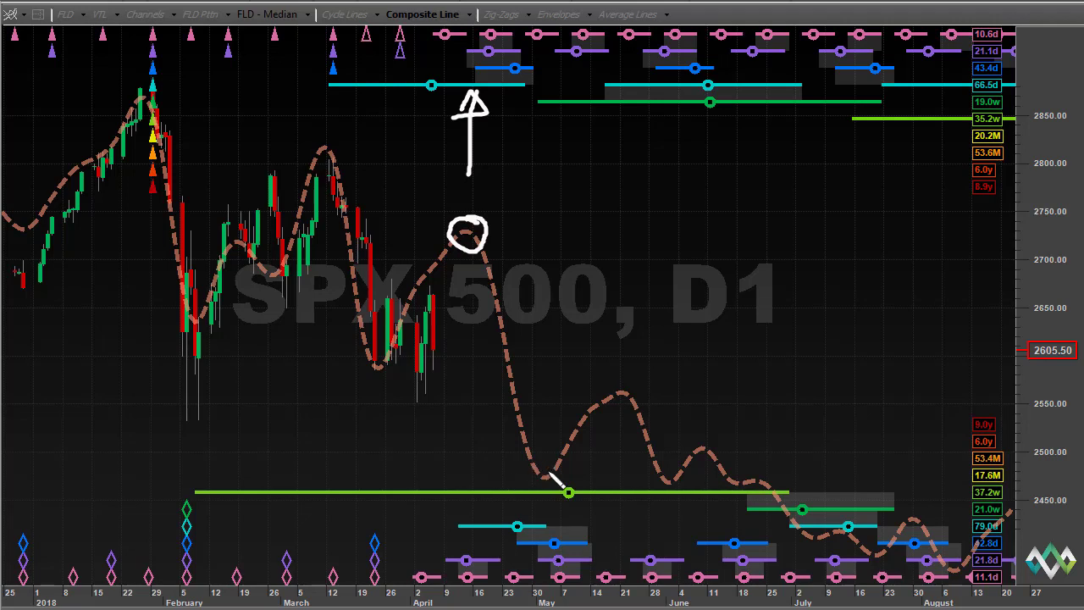
pyautogui.moveTo(558, 483)
pyautogui.mouseDown()
pyautogui.moveTo(523, 490)
pyautogui.moveTo(564, 467)
pyautogui.moveTo(550, 457)
pyautogui.moveTo(611, 424)
pyautogui.moveTo(622, 396)
pyautogui.moveTo(607, 409)
pyautogui.mouseUp()
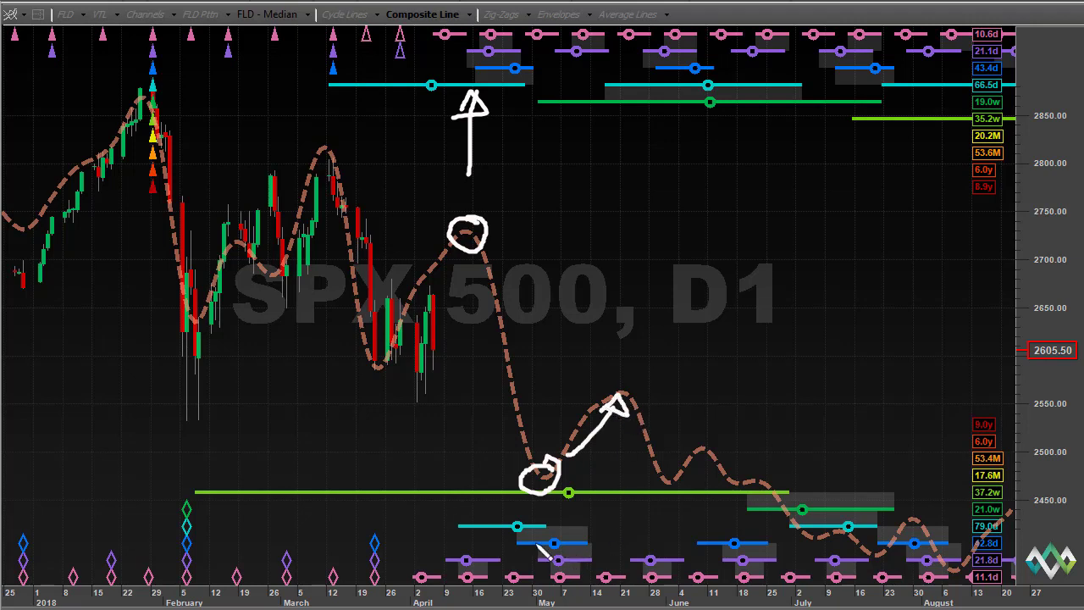
pyautogui.moveTo(520, 468); pyautogui.dragTo(532, 479)
pyautogui.moveTo(637, 538)
pyautogui.mouseDown()
pyautogui.moveTo(578, 506)
pyautogui.moveTo(579, 525)
pyautogui.moveTo(575, 502)
pyautogui.moveTo(584, 532)
pyautogui.mouseUp()
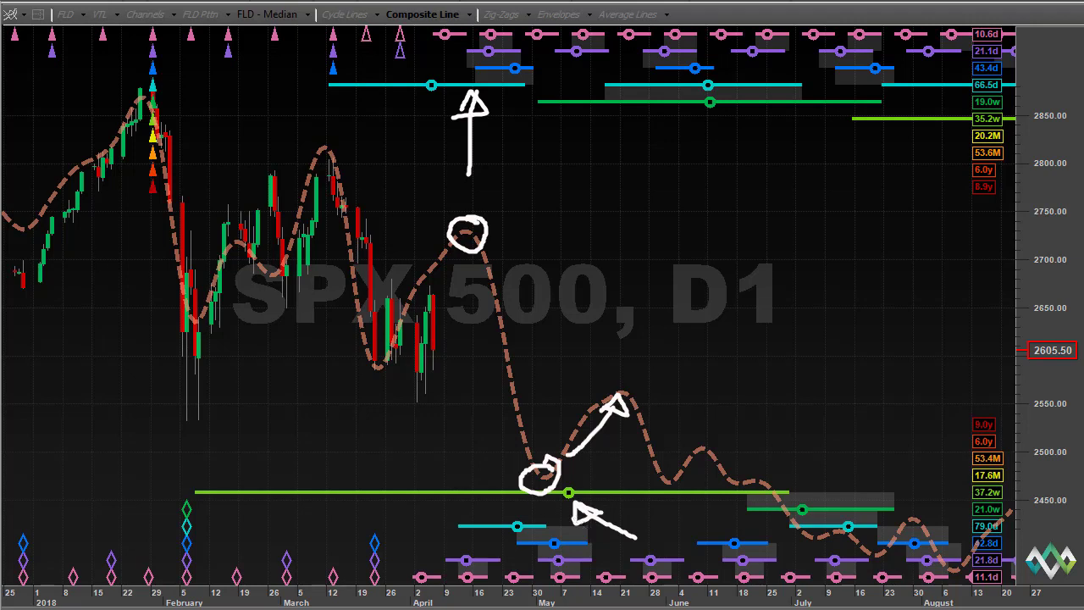
pyautogui.press('Escape')
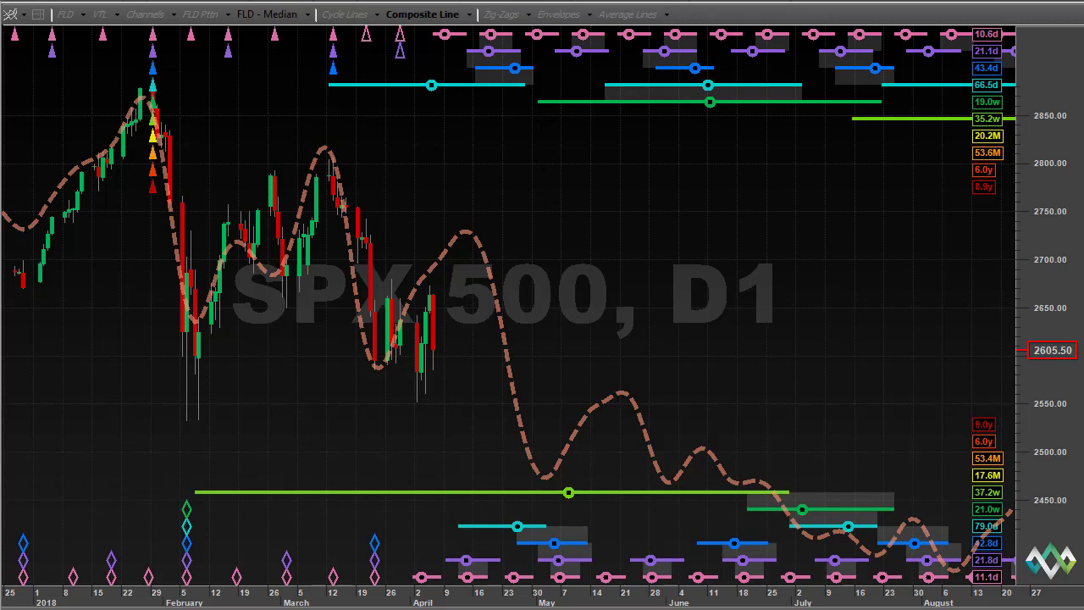
# Switch to the 20-WEEK 2017 daily analysis and mark its late-March trough projections and the two recent price lows
pyautogui.hotkey('alt', 'w')
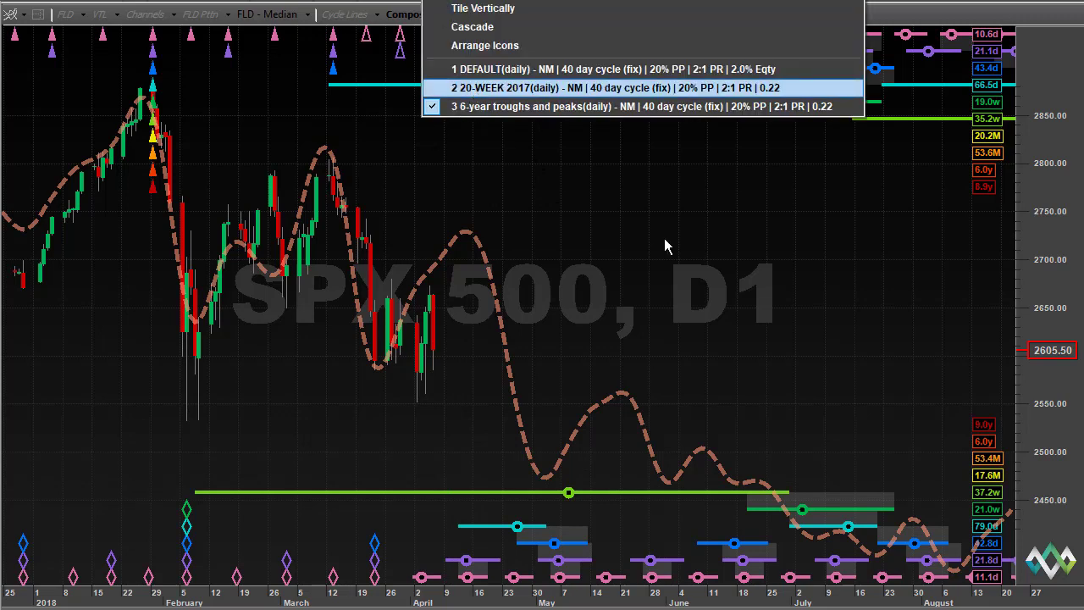
pyautogui.press('Return')
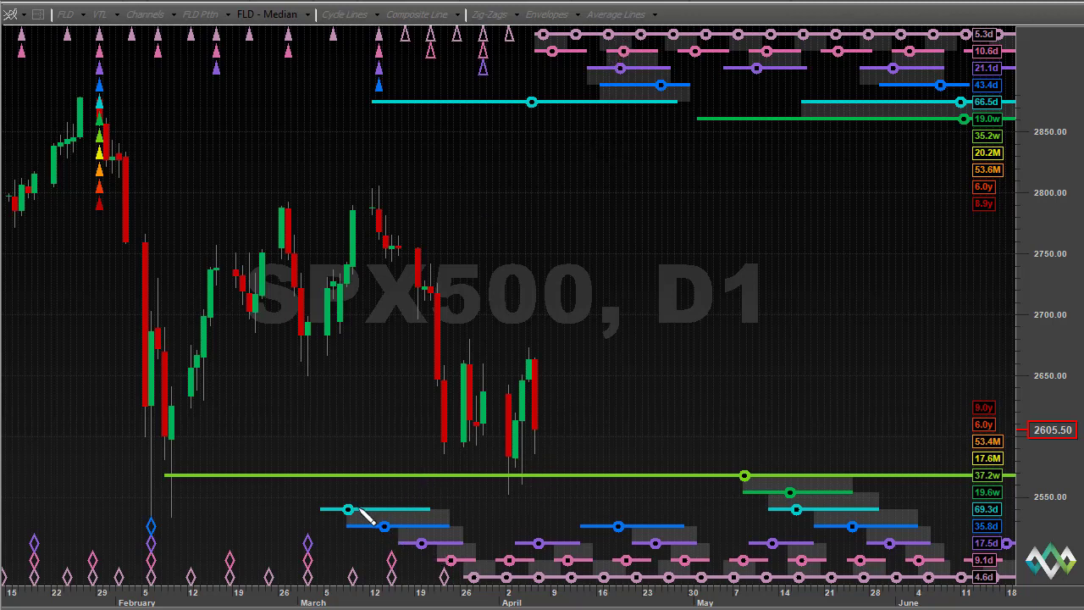
pyautogui.moveTo(339, 507)
pyautogui.mouseDown()
pyautogui.moveTo(391, 546)
pyautogui.moveTo(489, 584)
pyautogui.moveTo(448, 518)
pyautogui.moveTo(337, 508)
pyautogui.mouseUp()
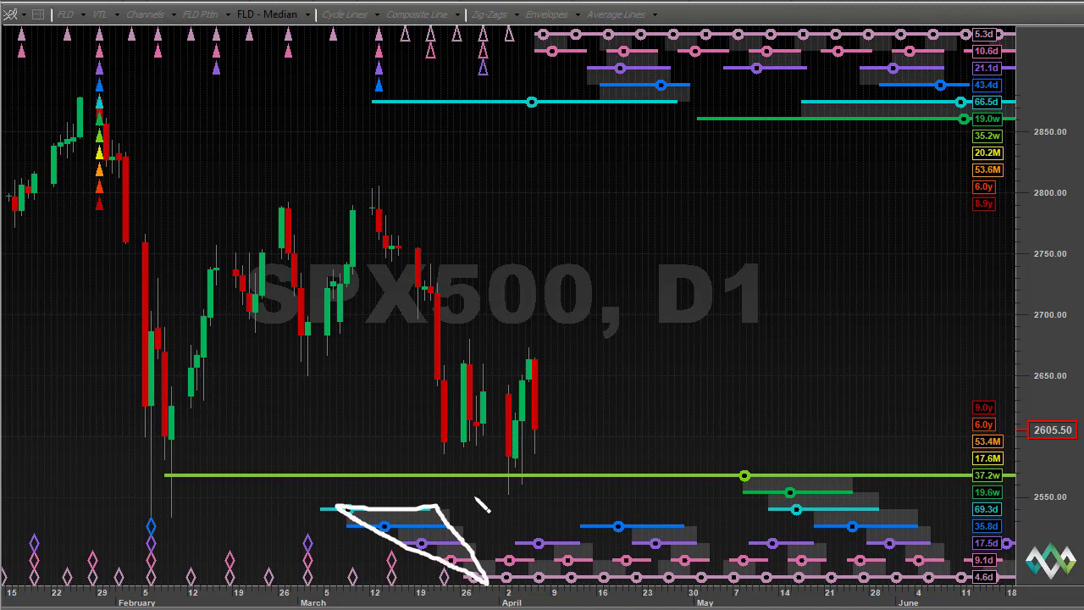
pyautogui.moveTo(513, 476)
pyautogui.mouseDown()
pyautogui.moveTo(514, 516)
pyautogui.moveTo(513, 476)
pyautogui.mouseUp()
pyautogui.moveTo(455, 451); pyautogui.dragTo(456, 440)
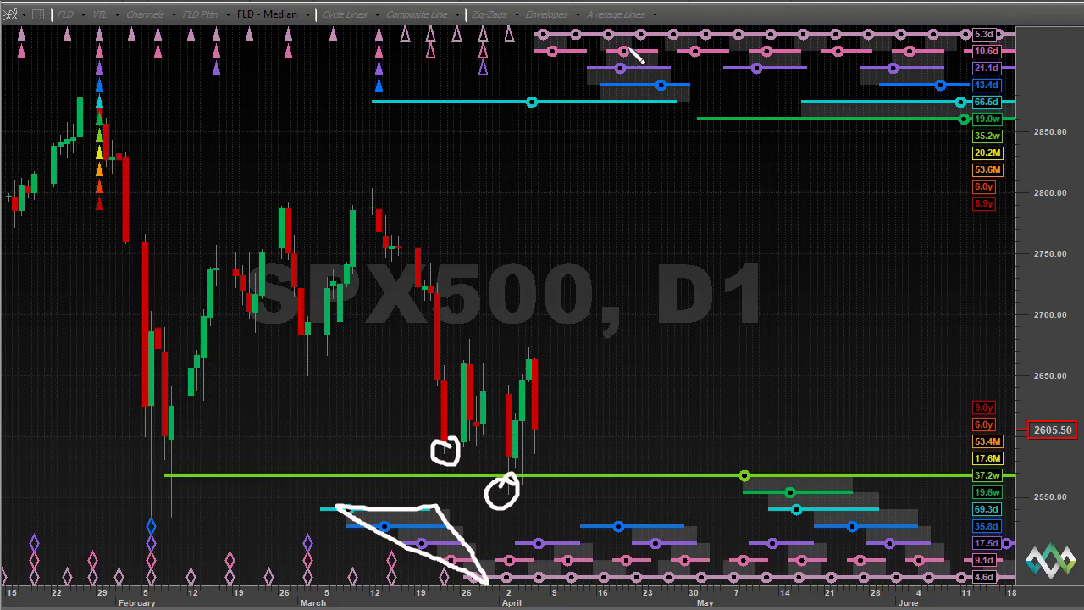
# Outline the mid-April peak projections with a triangle, draw upward arrows to the 66.5d marker and the triangle, and circle the early-April high
pyautogui.moveTo(619, 32)
pyautogui.mouseDown()
pyautogui.moveTo(600, 98)
pyautogui.moveTo(678, 101)
pyautogui.moveTo(623, 30)
pyautogui.mouseUp()
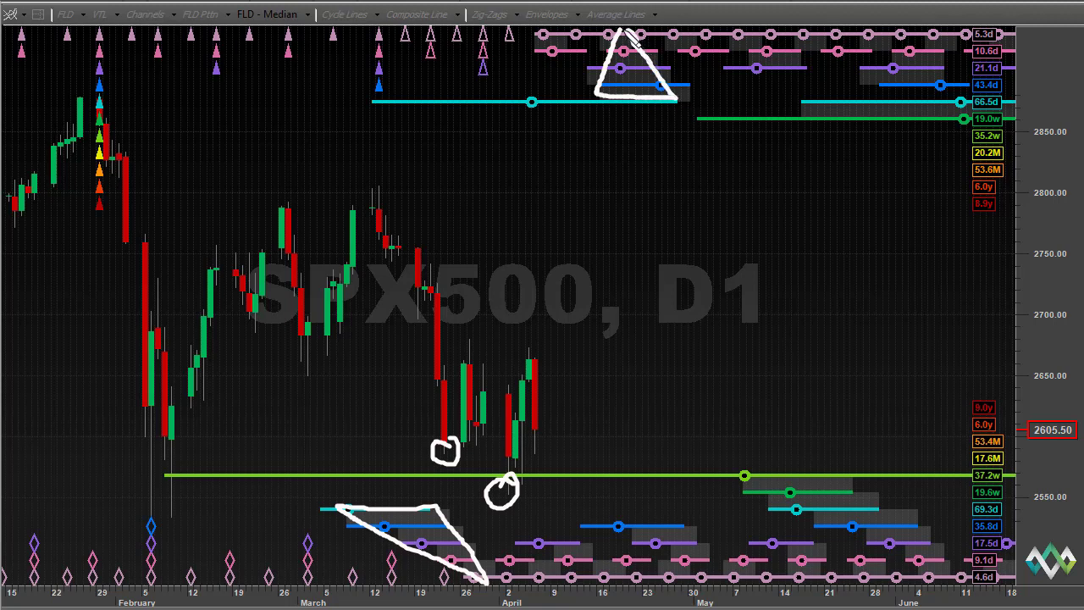
pyautogui.moveTo(533, 217)
pyautogui.mouseDown()
pyautogui.moveTo(535, 124)
pyautogui.moveTo(554, 143)
pyautogui.moveTo(516, 148)
pyautogui.mouseUp()
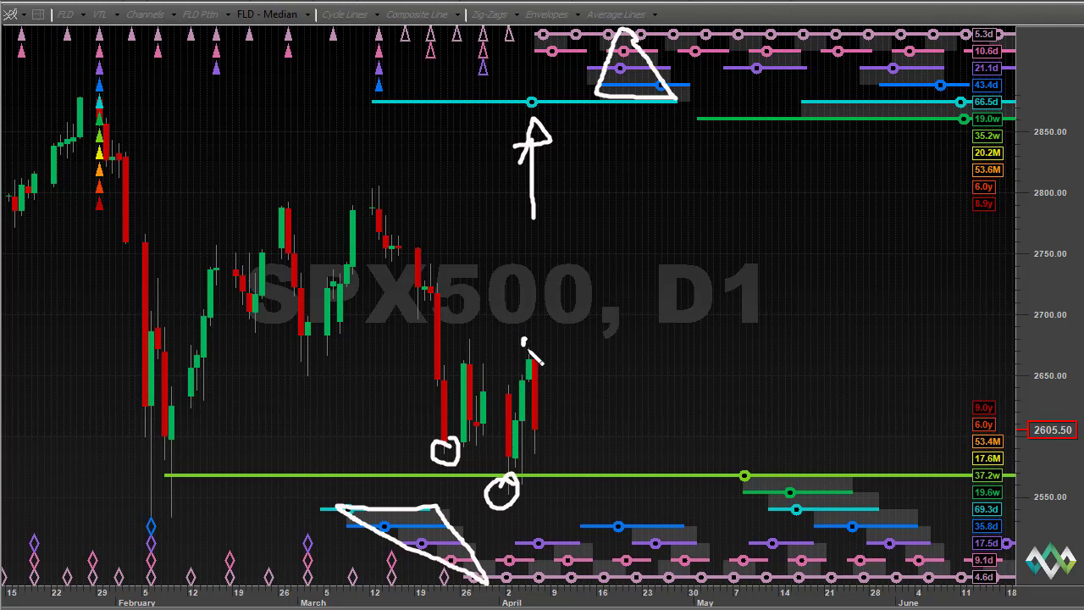
pyautogui.moveTo(529, 349); pyautogui.dragTo(527, 348)
pyautogui.moveTo(624, 238); pyautogui.dragTo(622, 106)
pyautogui.moveTo(623, 157)
pyautogui.mouseDown()
pyautogui.moveTo(625, 112)
pyautogui.moveTo(625, 152)
pyautogui.mouseUp()
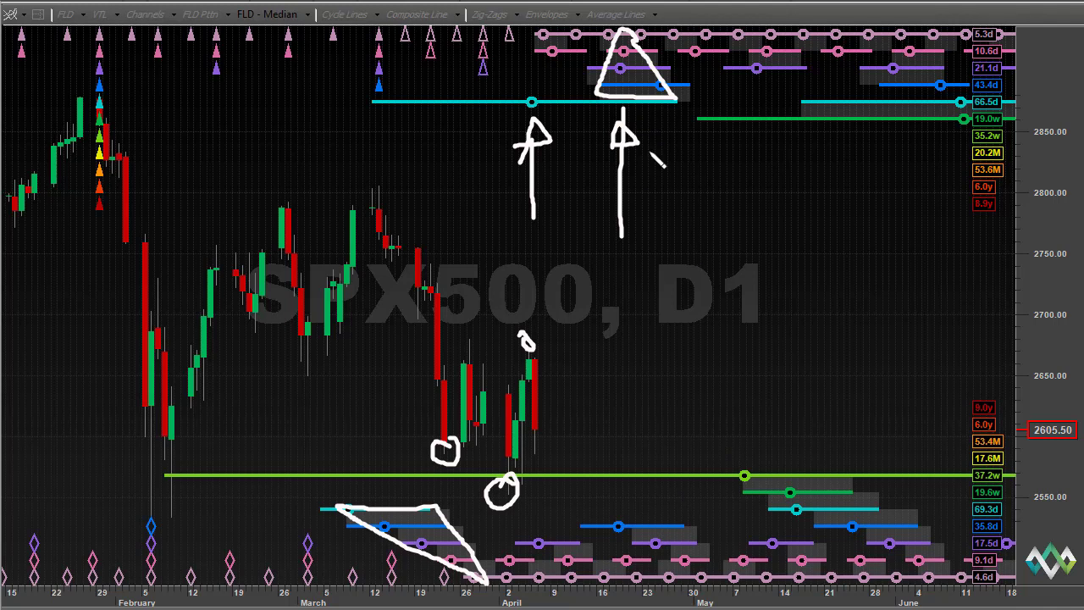
# Draw a long descending arrow to the May–June trough projections, outline that group, and clear all annotations
pyautogui.moveTo(674, 196)
pyautogui.mouseDown()
pyautogui.moveTo(735, 347)
pyautogui.moveTo(790, 444)
pyautogui.moveTo(760, 428)
pyautogui.moveTo(801, 461)
pyautogui.moveTo(778, 445)
pyautogui.mouseUp()
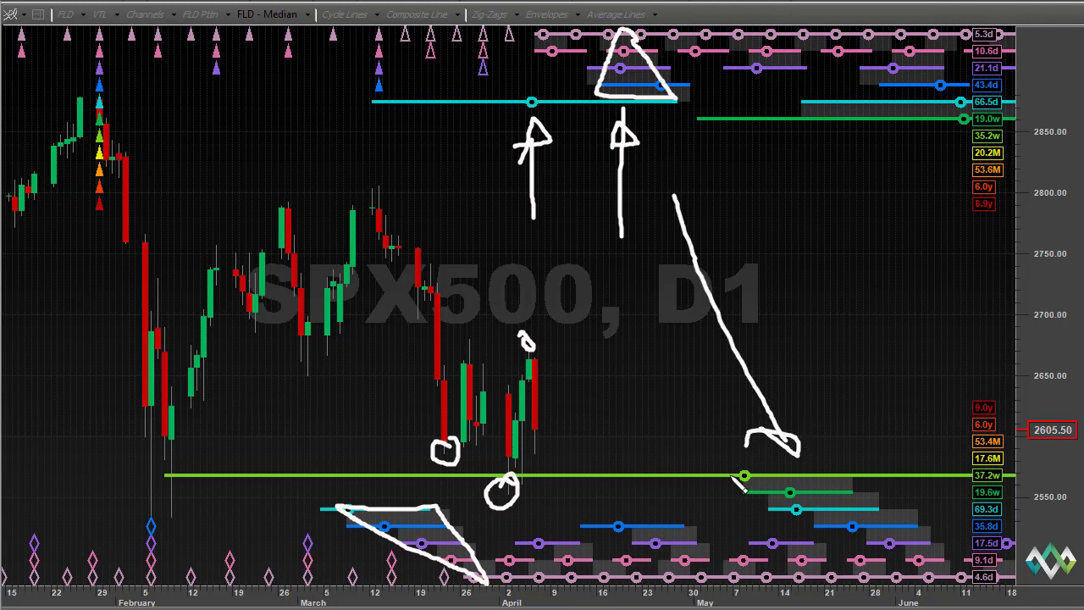
pyautogui.moveTo(730, 471); pyautogui.dragTo(763, 491)
pyautogui.moveTo(805, 525)
pyautogui.mouseDown()
pyautogui.moveTo(908, 582)
pyautogui.moveTo(929, 583)
pyautogui.moveTo(844, 473)
pyautogui.moveTo(733, 470)
pyautogui.mouseUp()
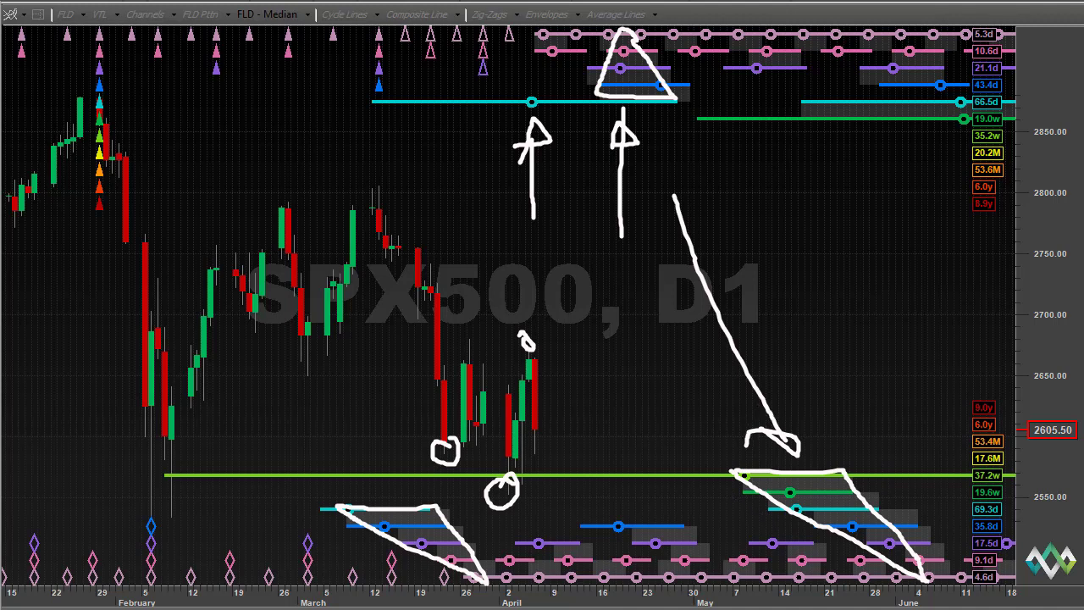
pyautogui.press('Escape')
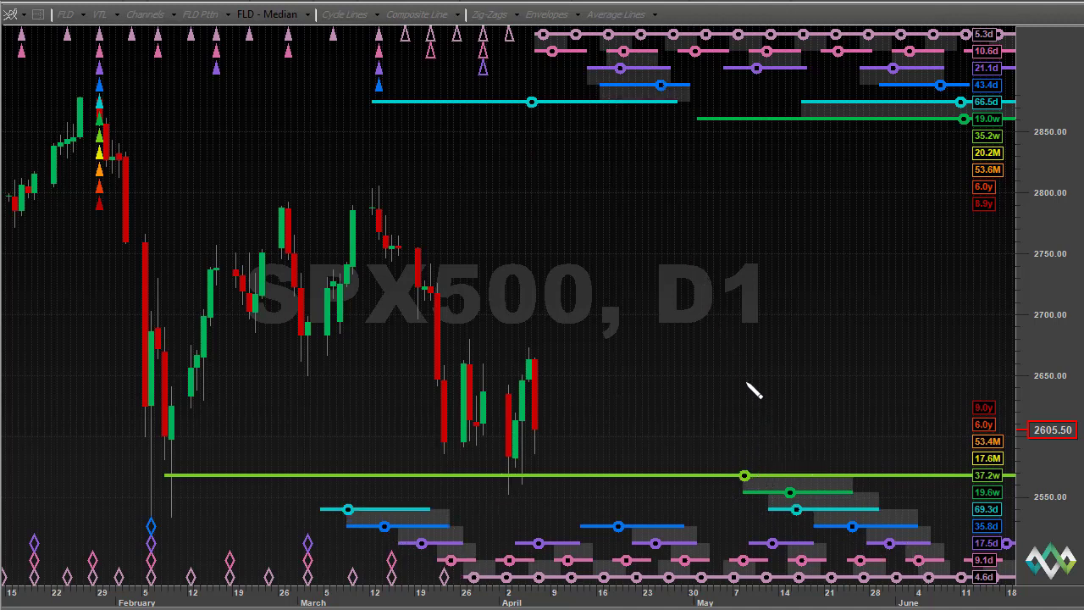
# Mark the 37.2w marker with a downward arrow and vertical line, outline the May–June trough projections, and clear all annotations
pyautogui.moveTo(743, 375)
pyautogui.mouseDown()
pyautogui.moveTo(743, 471)
pyautogui.moveTo(734, 447)
pyautogui.moveTo(744, 463)
pyautogui.mouseUp()
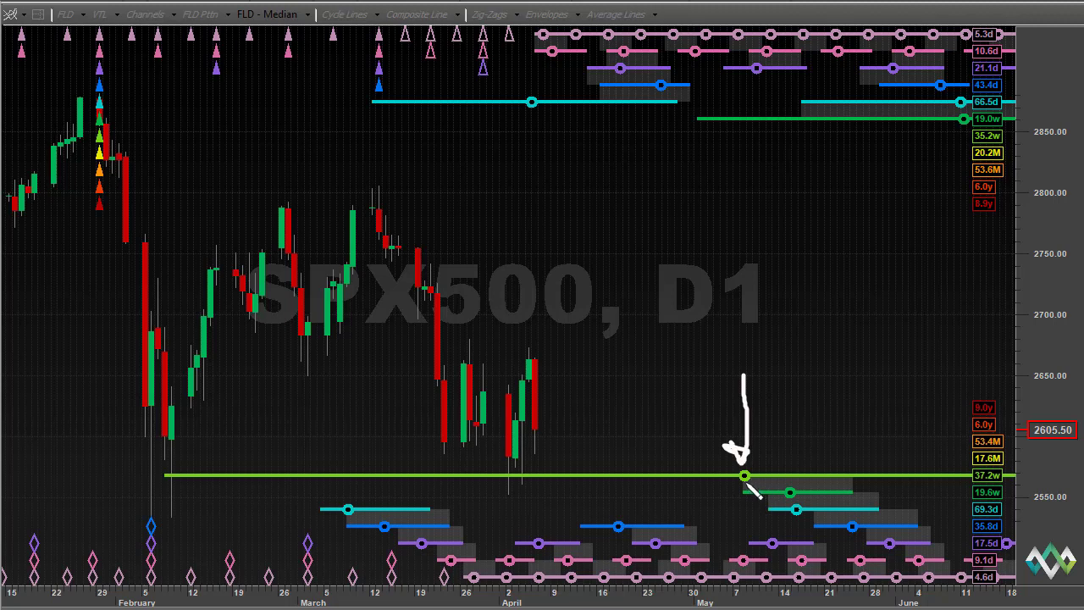
pyautogui.moveTo(742, 485); pyautogui.dragTo(742, 563)
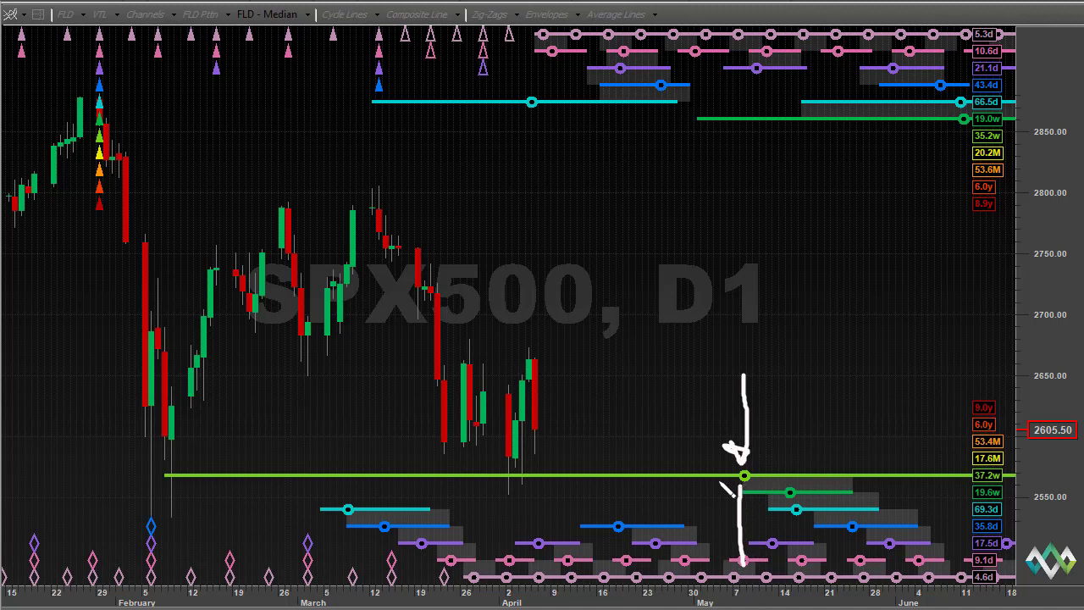
pyautogui.moveTo(717, 477)
pyautogui.mouseDown()
pyautogui.moveTo(946, 585)
pyautogui.moveTo(855, 478)
pyautogui.moveTo(718, 475)
pyautogui.mouseUp()
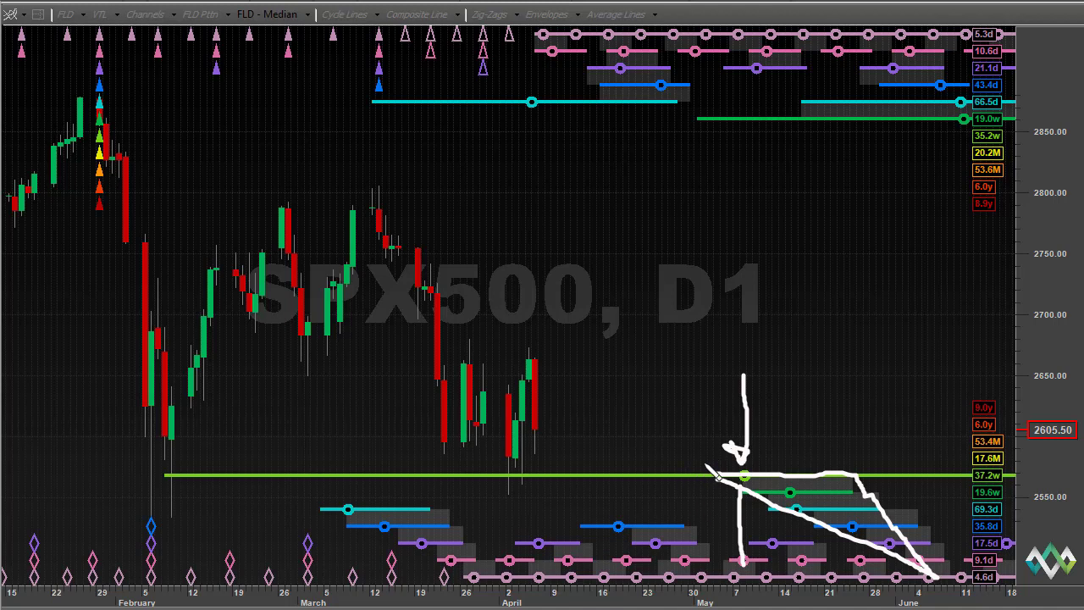
pyautogui.moveTo(681, 465)
pyautogui.mouseDown()
pyautogui.moveTo(682, 483)
pyautogui.moveTo(735, 497)
pyautogui.mouseUp()
pyautogui.press('Escape')
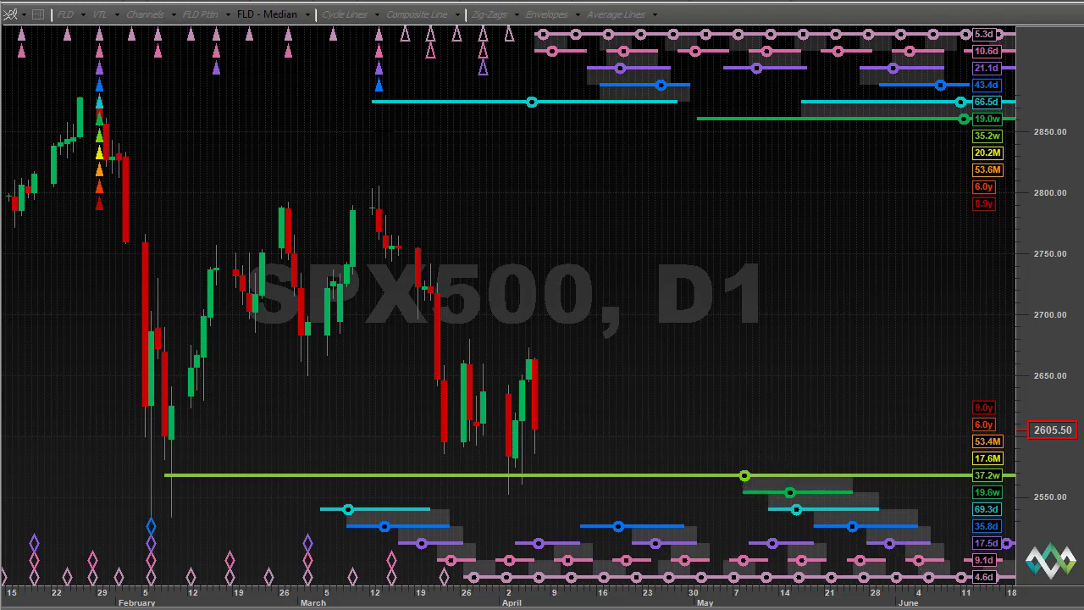
# Show the composite line and check its mid-April peak and mid-May trough with the crosshair
pyautogui.click(417, 18)
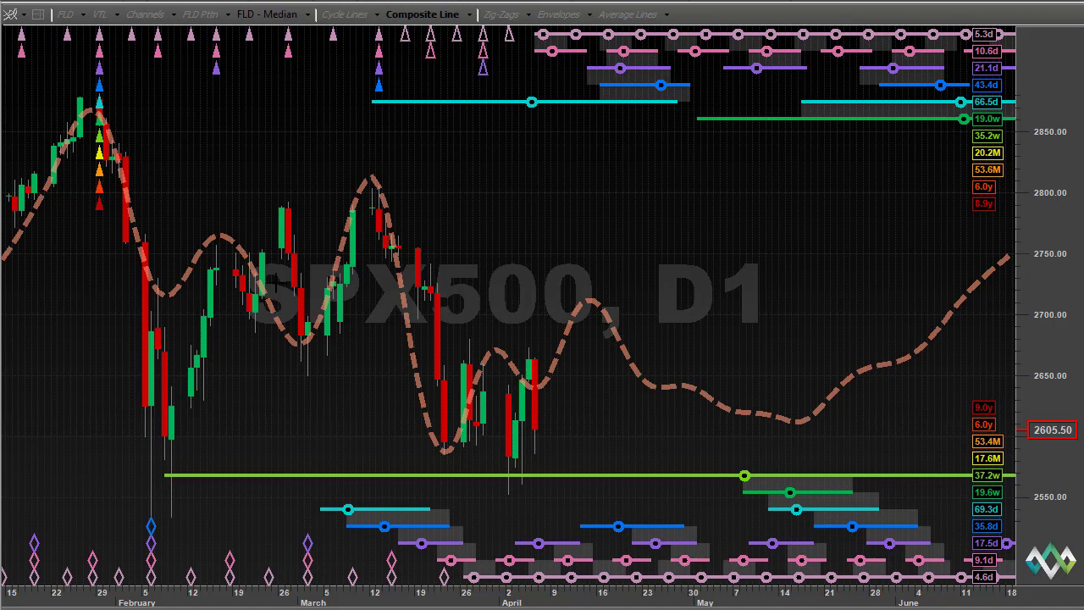
pyautogui.click(589, 296)
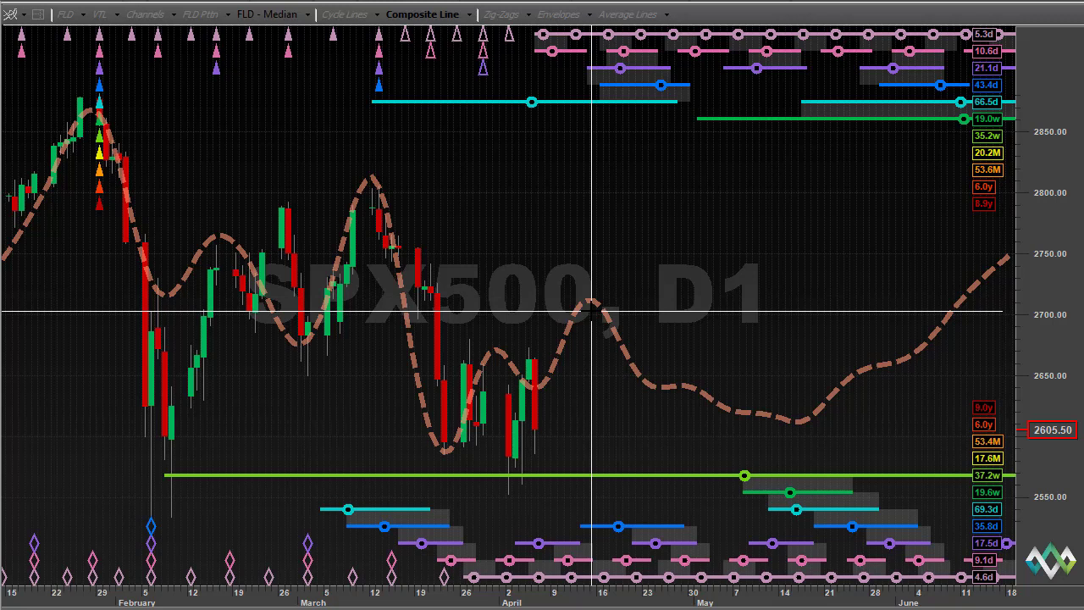
pyautogui.click(593, 312)
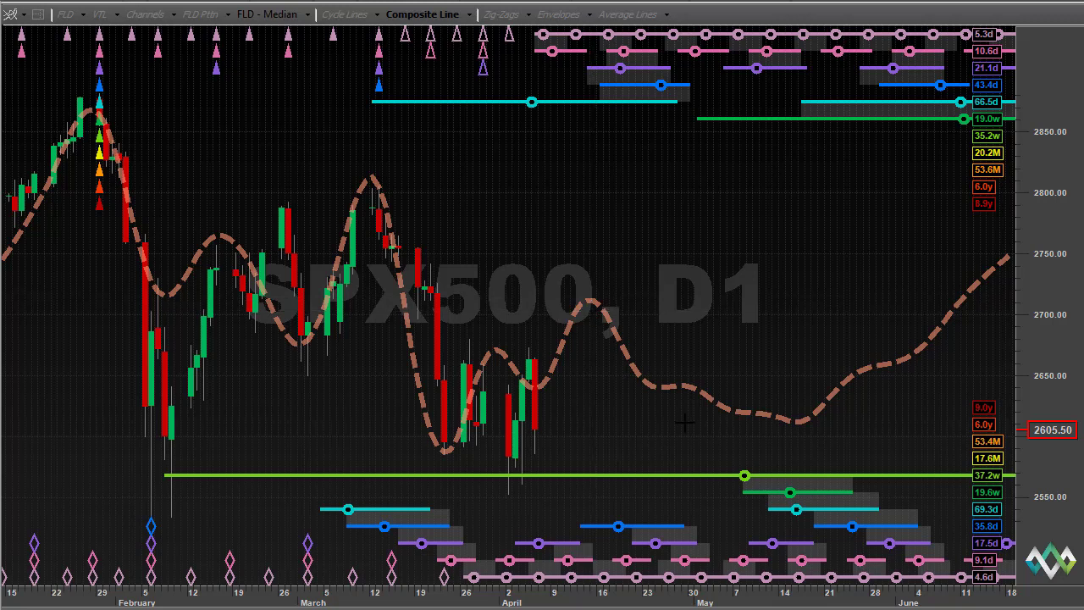
pyautogui.click(795, 433)
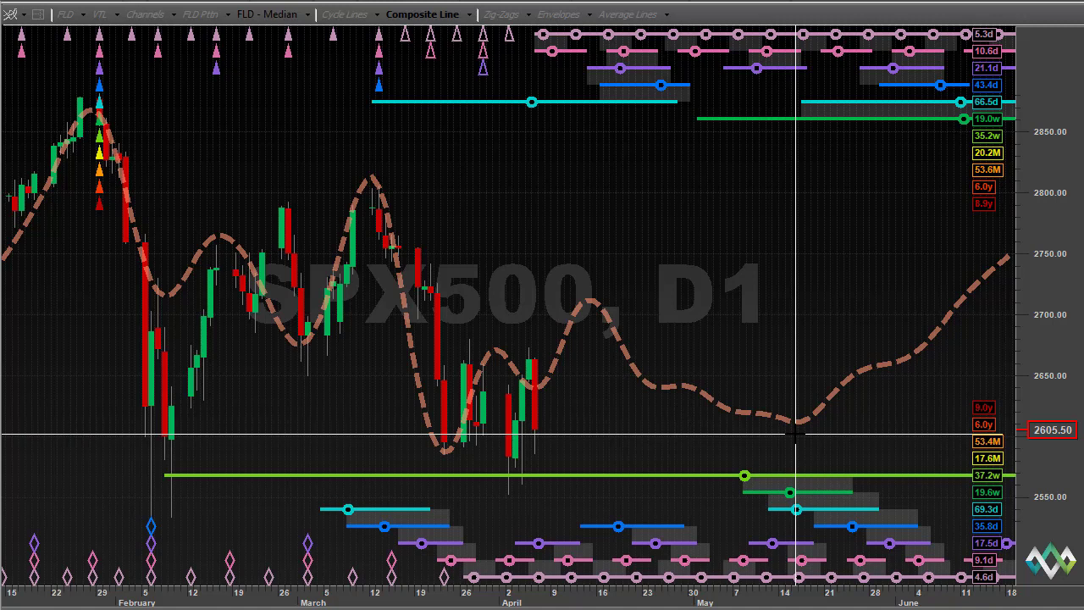
pyautogui.click(795, 434)
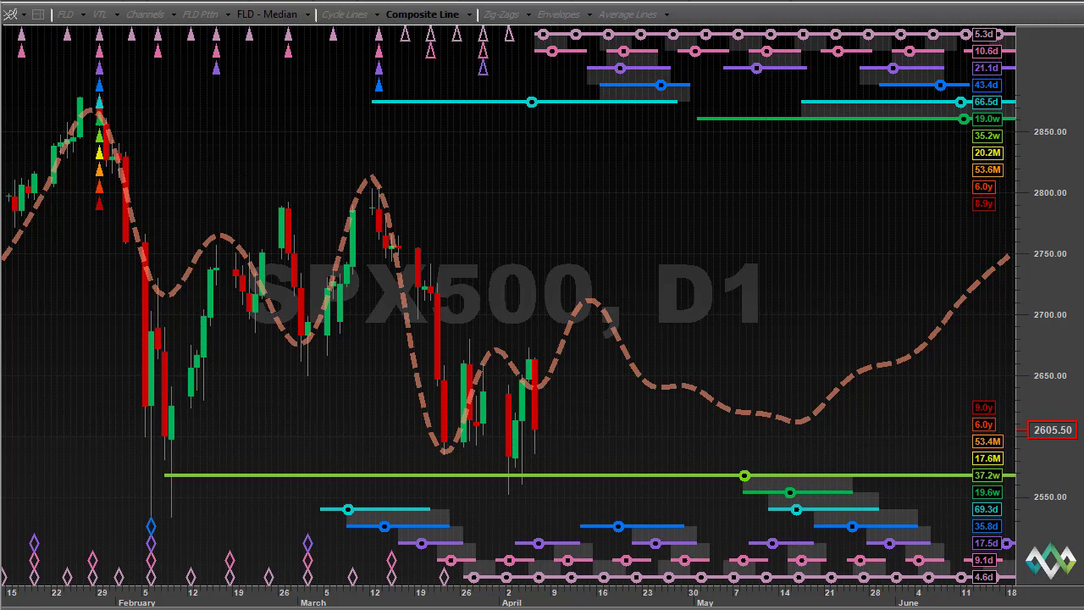
# Annotate the composite line's mid-April peak, fall to mid-May and subsequent rise, outline the May trough projections, and clear the annotations
pyautogui.moveTo(603, 293)
pyautogui.mouseDown()
pyautogui.moveTo(579, 309)
pyautogui.moveTo(604, 292)
pyautogui.moveTo(593, 281)
pyautogui.moveTo(769, 398)
pyautogui.moveTo(767, 410)
pyautogui.moveTo(773, 399)
pyautogui.moveTo(784, 417)
pyautogui.mouseUp()
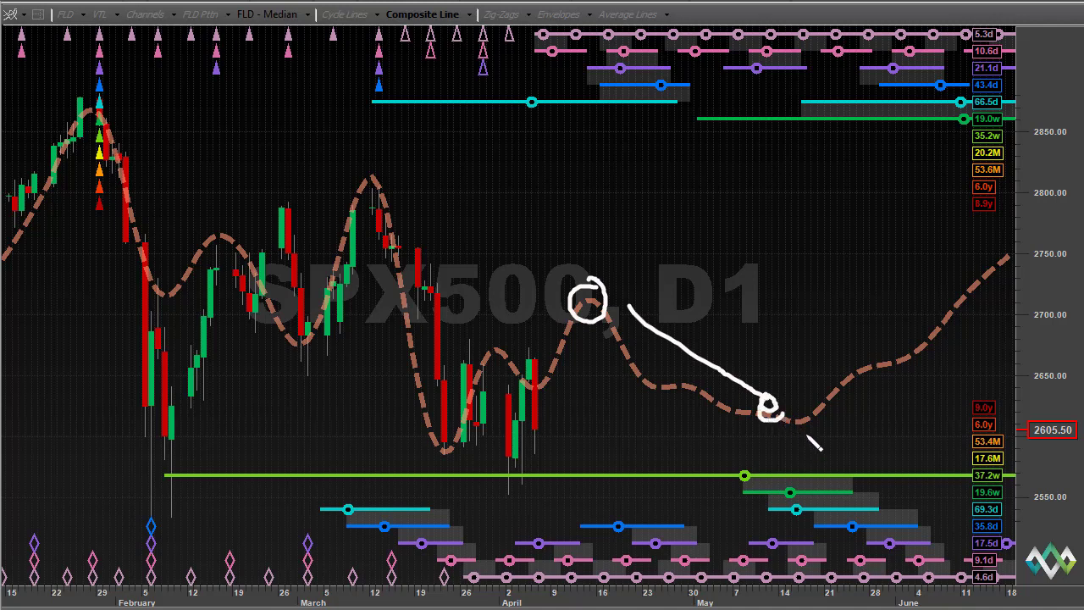
pyautogui.moveTo(820, 372)
pyautogui.mouseDown()
pyautogui.moveTo(953, 269)
pyautogui.moveTo(944, 266)
pyautogui.moveTo(962, 280)
pyautogui.moveTo(969, 260)
pyautogui.moveTo(950, 279)
pyautogui.mouseUp()
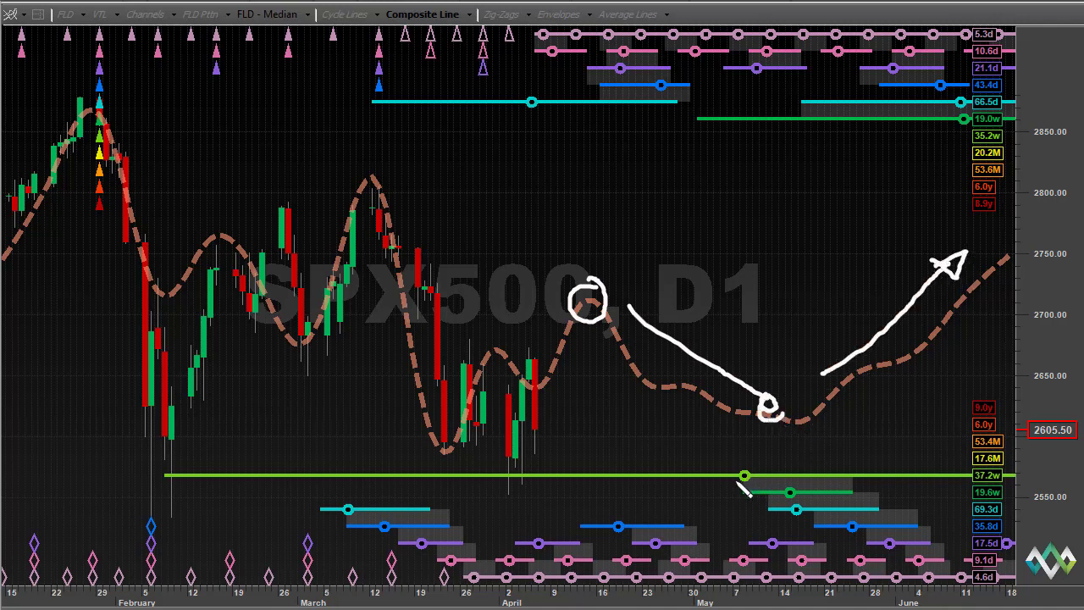
pyautogui.moveTo(771, 498)
pyautogui.mouseDown()
pyautogui.moveTo(854, 501)
pyautogui.moveTo(881, 457)
pyautogui.moveTo(721, 475)
pyautogui.mouseUp()
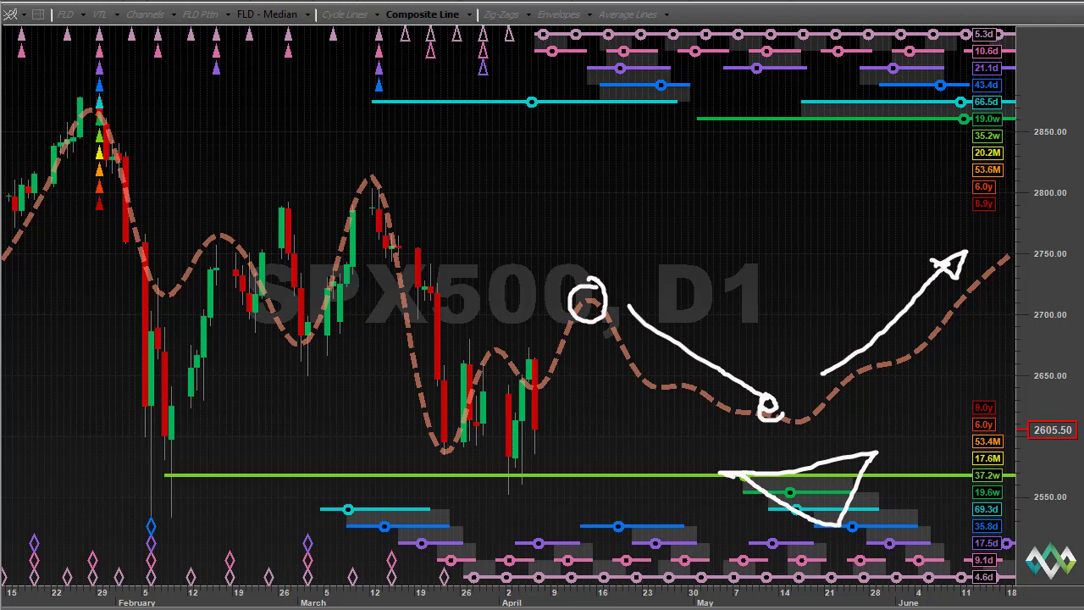
pyautogui.press('Escape')
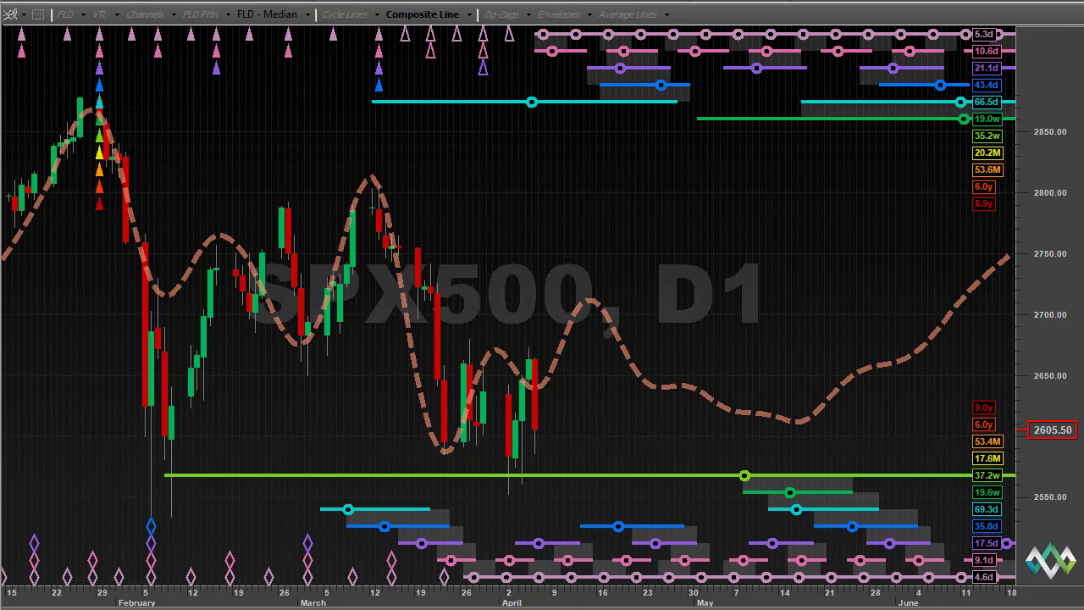
# Switch to the SPX500_Book_May_2018 workspace collection and hide the FLD
pyautogui.click(506, 14)
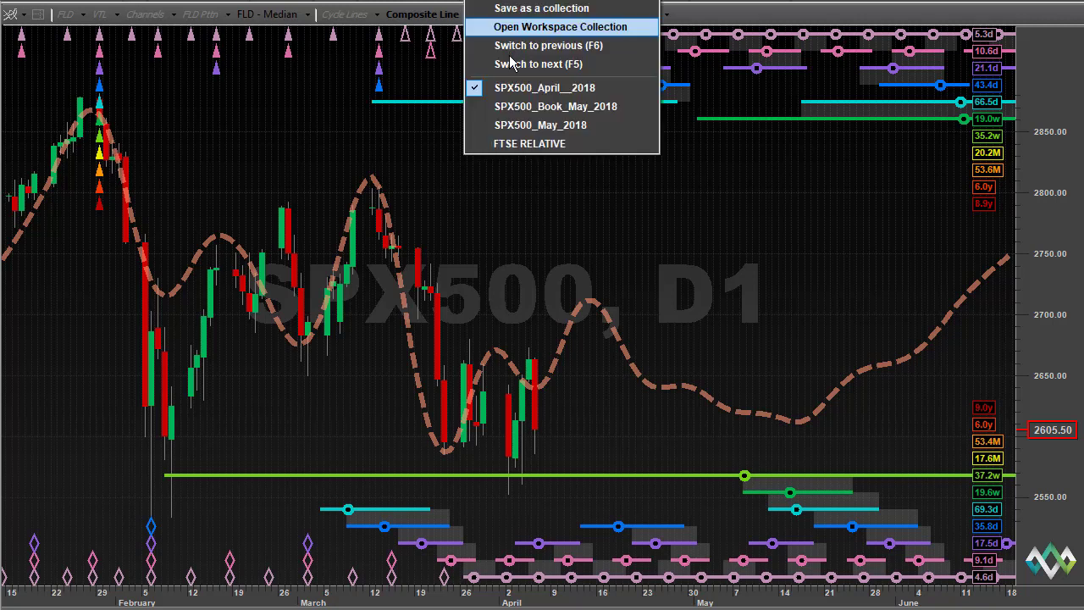
pyautogui.click(513, 106)
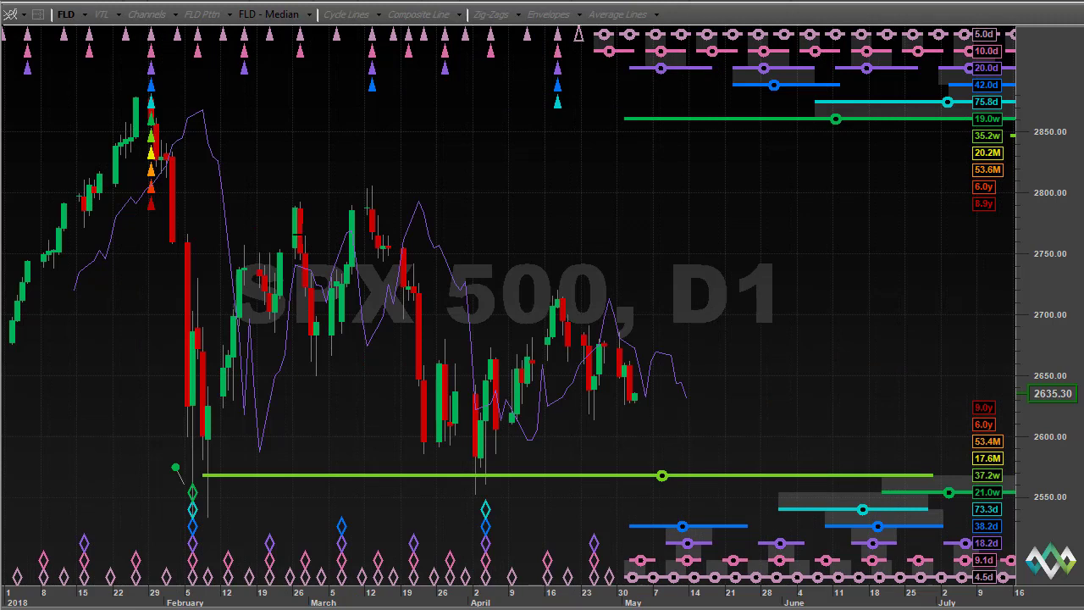
pyautogui.click(66, 14)
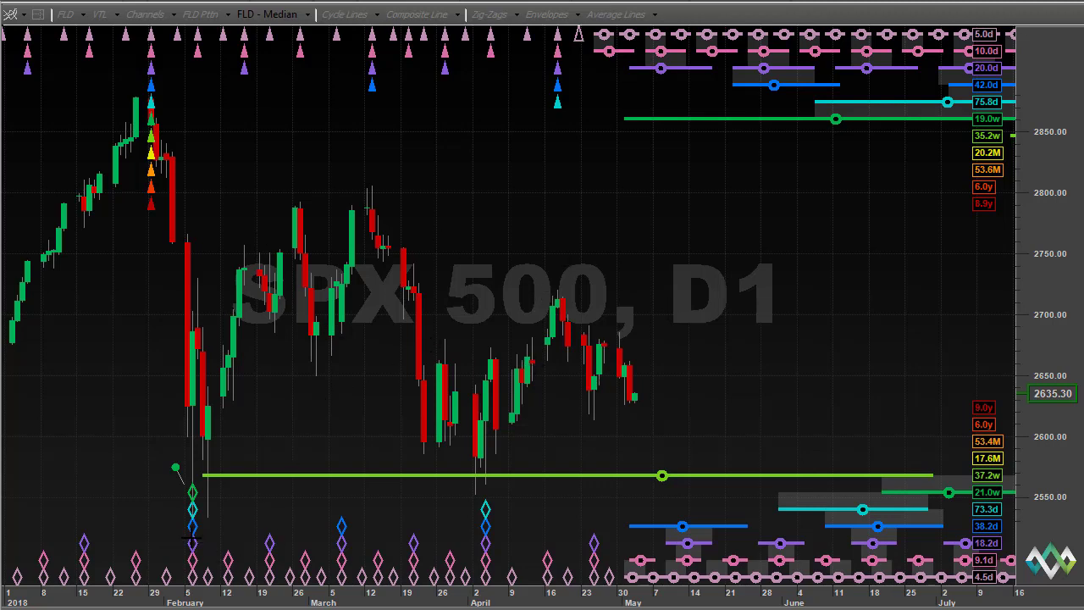
# Point out the early-February trough markers, circle the early-April trough stack, and draw a dashed vertical line just after it
pyautogui.click(195, 539)
pyautogui.click(194, 539)
pyautogui.moveTo(478, 480)
pyautogui.mouseDown()
pyautogui.moveTo(467, 524)
pyautogui.moveTo(482, 596)
pyautogui.moveTo(506, 572)
pyautogui.moveTo(502, 497)
pyautogui.mouseUp()
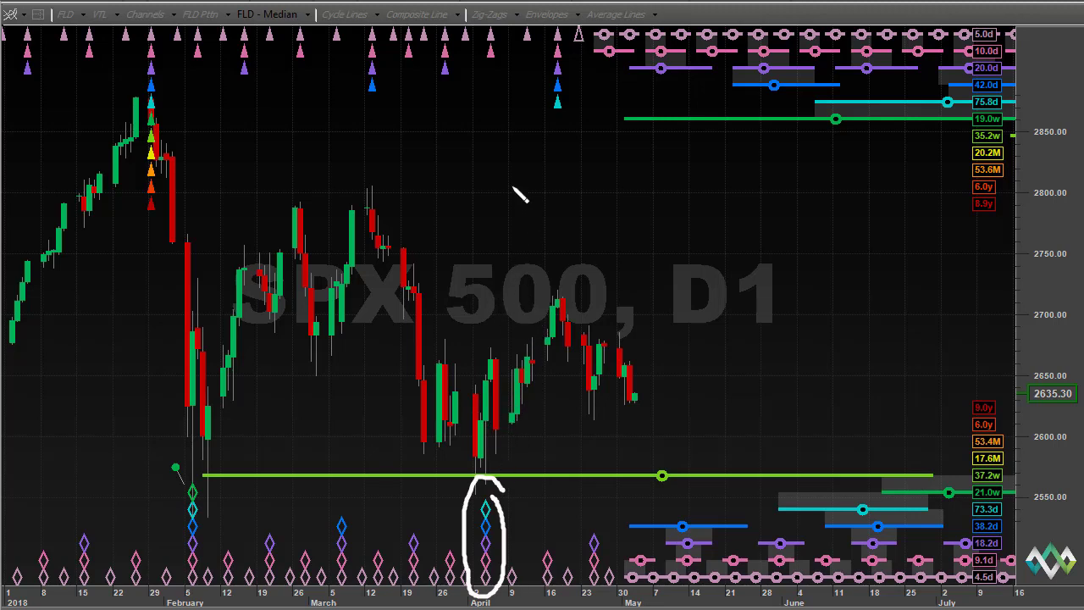
pyautogui.moveTo(510, 183); pyautogui.dragTo(507, 338)
pyautogui.moveTo(507, 347); pyautogui.dragTo(508, 549)
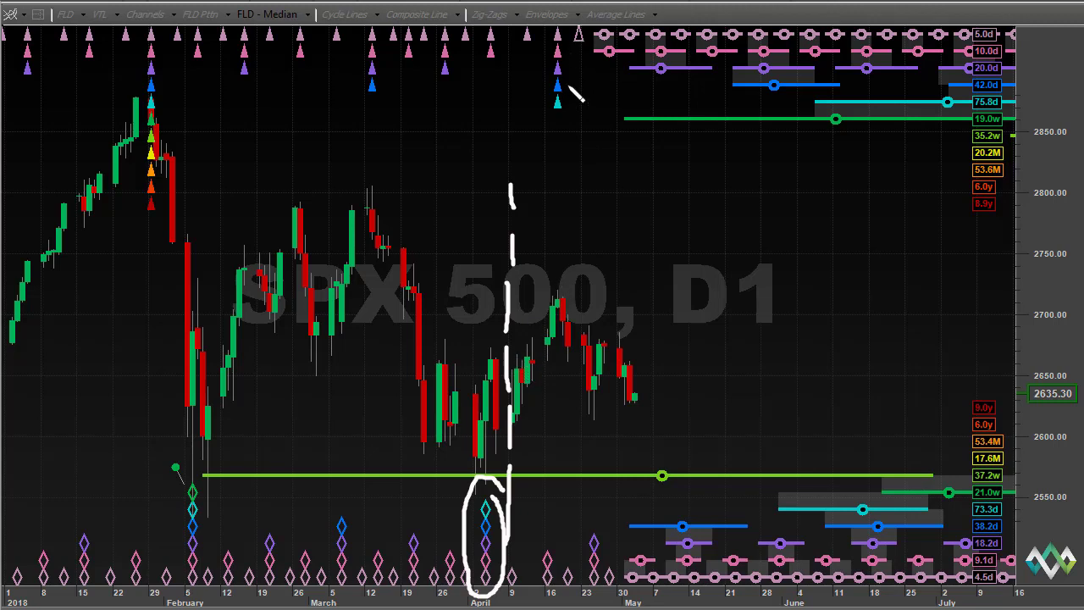
# Circle the mid-April peak markers and matching price high, and draw a descending arrow to the early-May prices
pyautogui.moveTo(569, 72)
pyautogui.mouseDown()
pyautogui.moveTo(535, 87)
pyautogui.moveTo(543, 120)
pyautogui.moveTo(595, 115)
pyautogui.moveTo(583, 75)
pyautogui.moveTo(529, 78)
pyautogui.mouseUp()
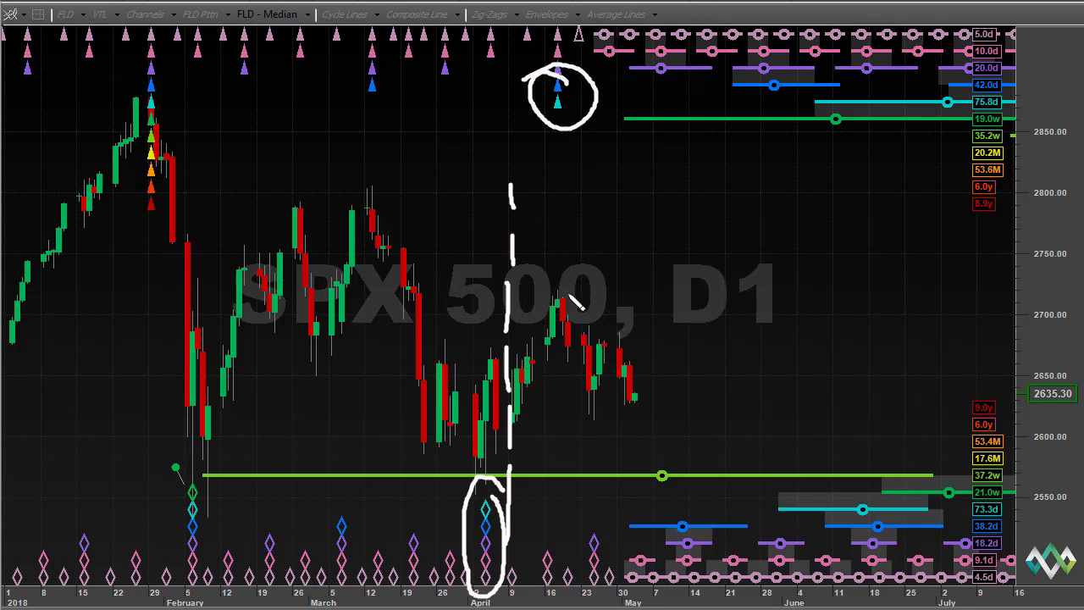
pyautogui.moveTo(559, 285)
pyautogui.mouseDown()
pyautogui.moveTo(535, 309)
pyautogui.moveTo(561, 273)
pyautogui.mouseUp()
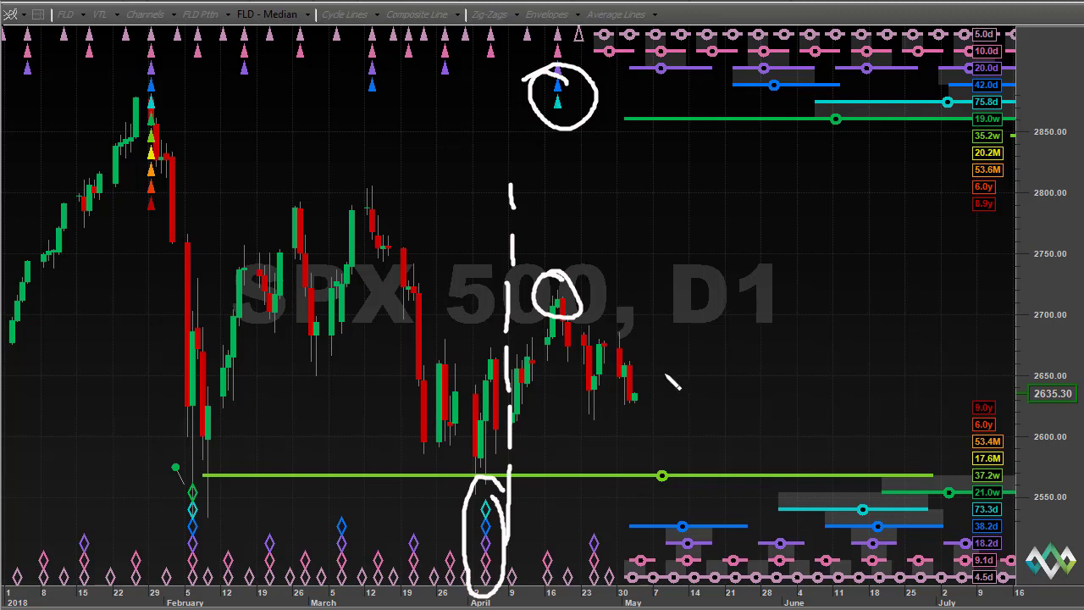
pyautogui.moveTo(581, 298)
pyautogui.mouseDown()
pyautogui.moveTo(652, 395)
pyautogui.moveTo(645, 381)
pyautogui.mouseUp()
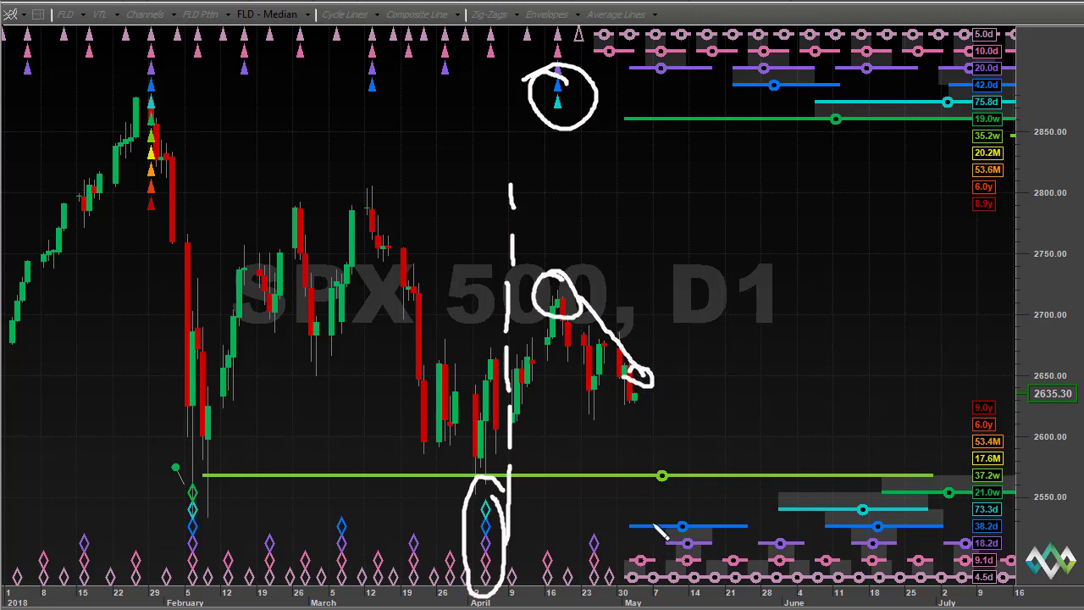
# Outline the mid-May trough projections with a triangle, draw a slanted arrow to the 37.2w marker, and clear all annotations
pyautogui.moveTo(647, 521)
pyautogui.mouseDown()
pyautogui.moveTo(693, 600)
pyautogui.moveTo(722, 517)
pyautogui.moveTo(638, 512)
pyautogui.mouseUp()
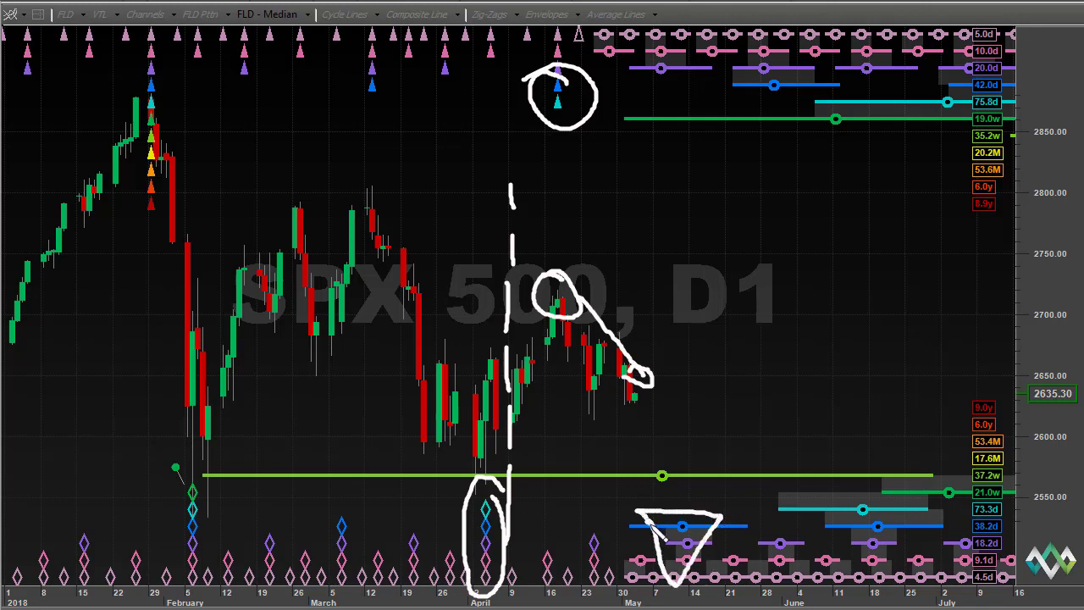
pyautogui.moveTo(708, 366)
pyautogui.mouseDown()
pyautogui.moveTo(670, 462)
pyautogui.moveTo(703, 441)
pyautogui.moveTo(669, 464)
pyautogui.mouseUp()
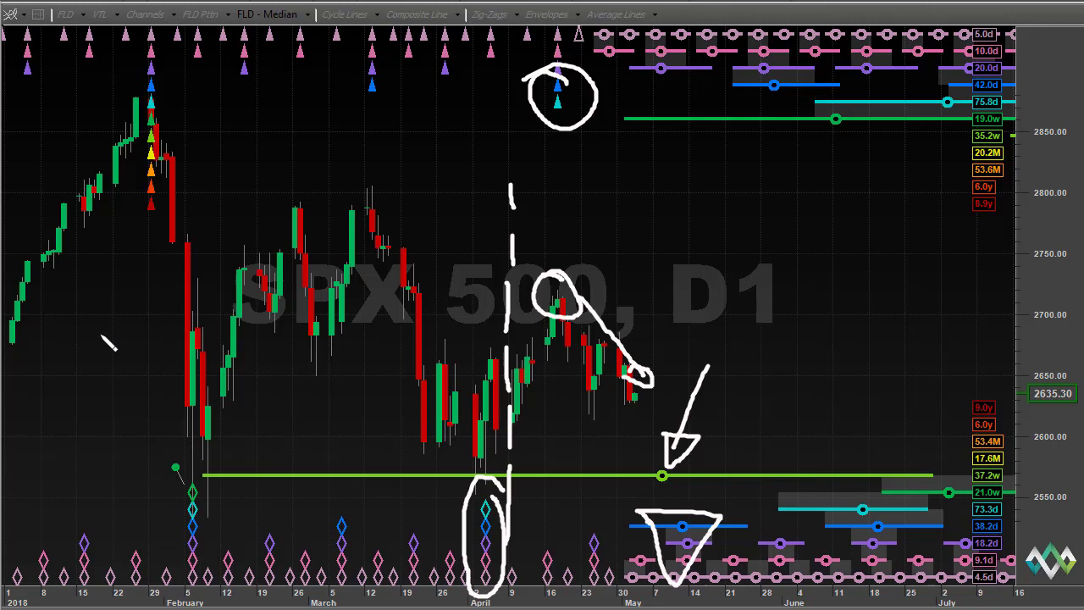
pyautogui.press('Escape')
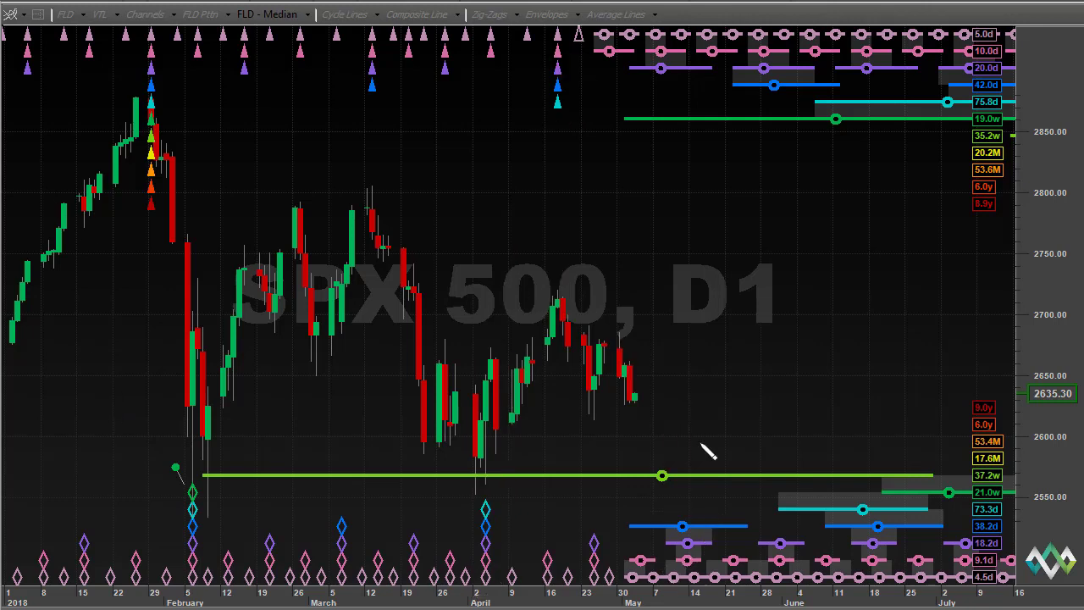
# Redraw the triangle around the mid-May trough projections, add a vertical downward arrow to the 37.2w marker, and clear both
pyautogui.moveTo(652, 524)
pyautogui.mouseDown()
pyautogui.moveTo(682, 588)
pyautogui.moveTo(716, 526)
pyautogui.moveTo(653, 523)
pyautogui.mouseUp()
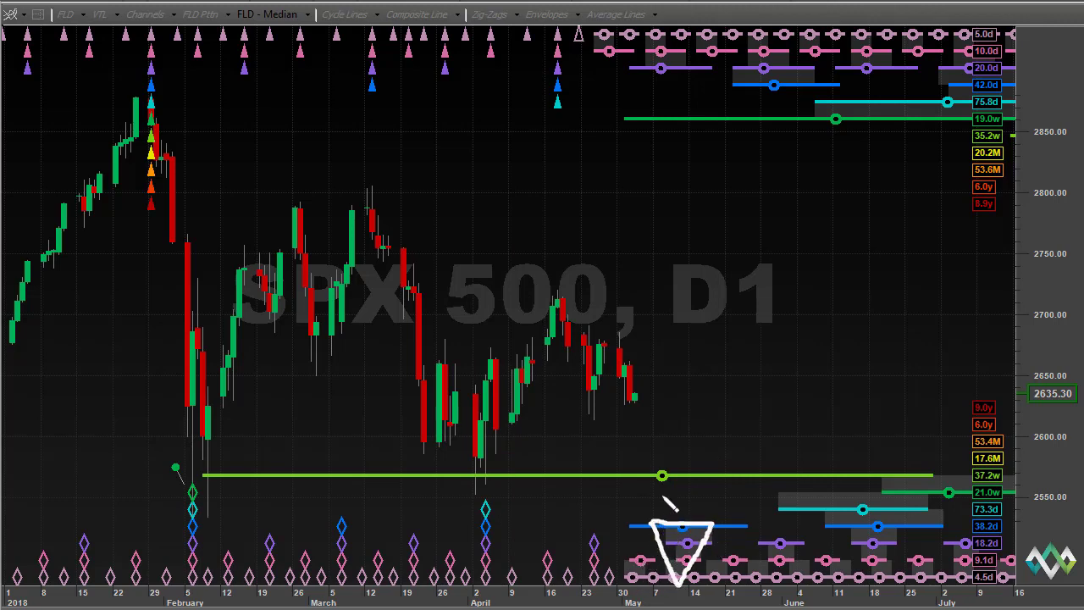
pyautogui.moveTo(663, 369)
pyautogui.mouseDown()
pyautogui.moveTo(654, 449)
pyautogui.moveTo(664, 458)
pyautogui.moveTo(683, 432)
pyautogui.moveTo(641, 432)
pyautogui.mouseUp()
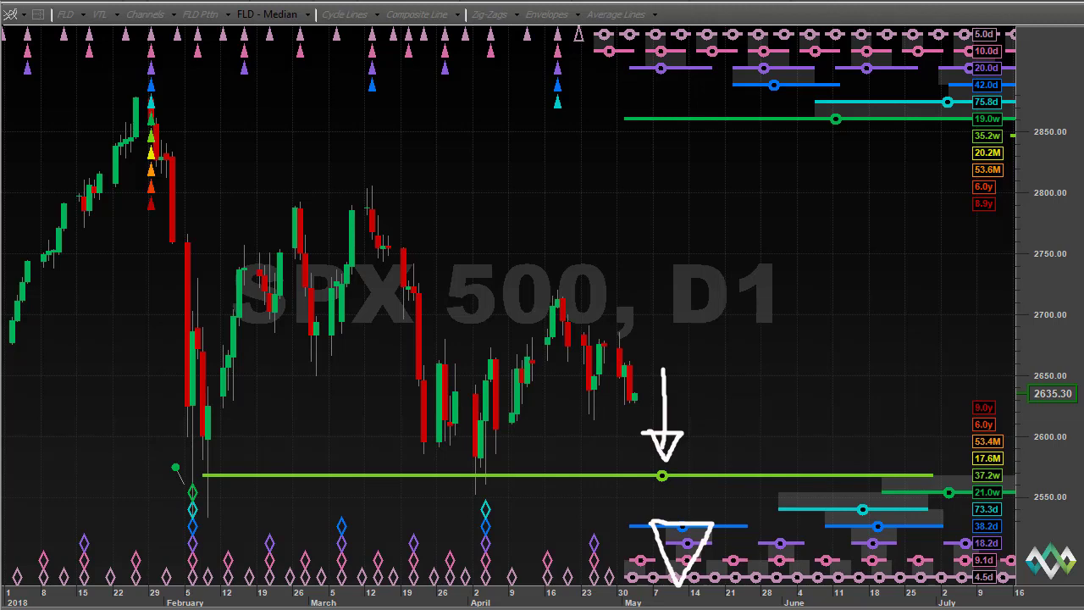
pyautogui.press('Escape')
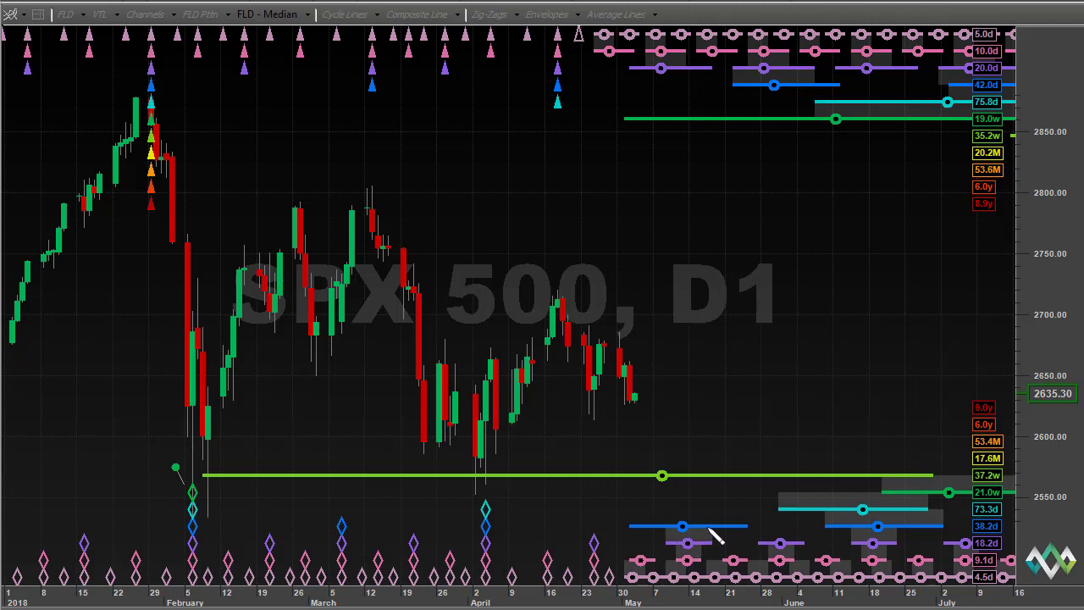
# Circle the mid-May trough projections, draw arrows rising from the latest price and pointing at the 37.2w marker, and clear the annotations
pyautogui.moveTo(707, 528)
pyautogui.mouseDown()
pyautogui.moveTo(655, 524)
pyautogui.moveTo(645, 572)
pyautogui.moveTo(684, 592)
pyautogui.moveTo(718, 549)
pyautogui.moveTo(677, 524)
pyautogui.mouseUp()
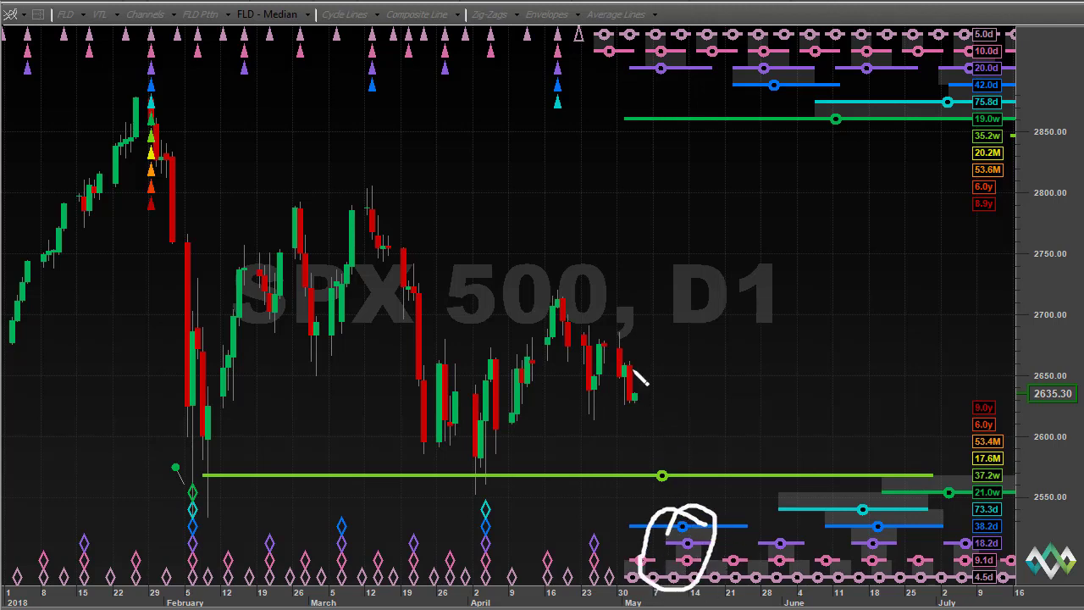
pyautogui.moveTo(654, 404)
pyautogui.mouseDown()
pyautogui.moveTo(694, 405)
pyautogui.moveTo(751, 351)
pyautogui.moveTo(711, 356)
pyautogui.moveTo(747, 347)
pyautogui.mouseUp()
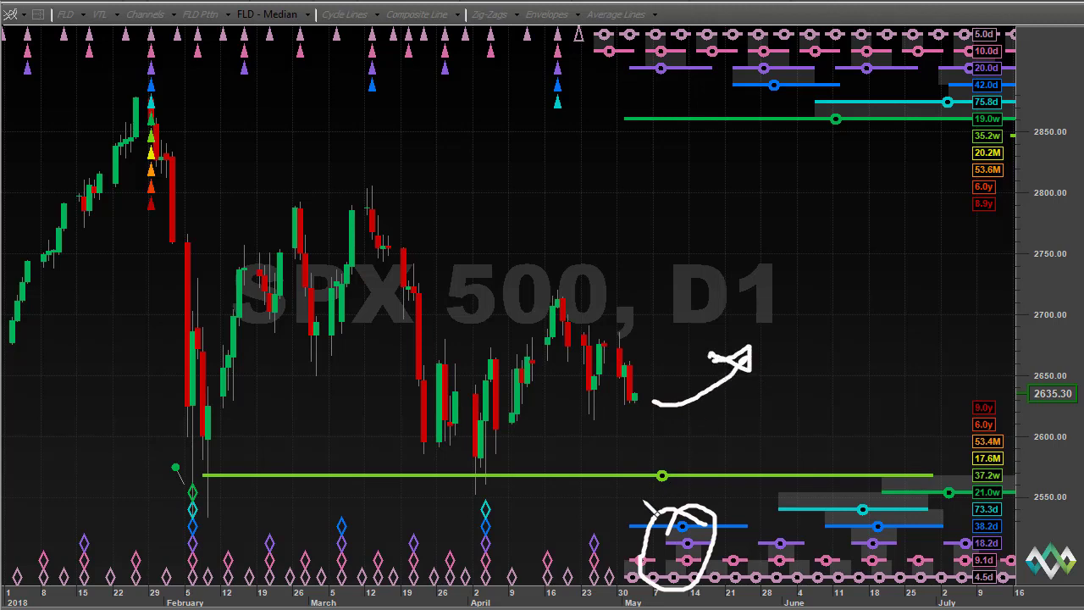
pyautogui.moveTo(707, 432)
pyautogui.mouseDown()
pyautogui.moveTo(679, 462)
pyautogui.moveTo(672, 451)
pyautogui.moveTo(696, 462)
pyautogui.mouseUp()
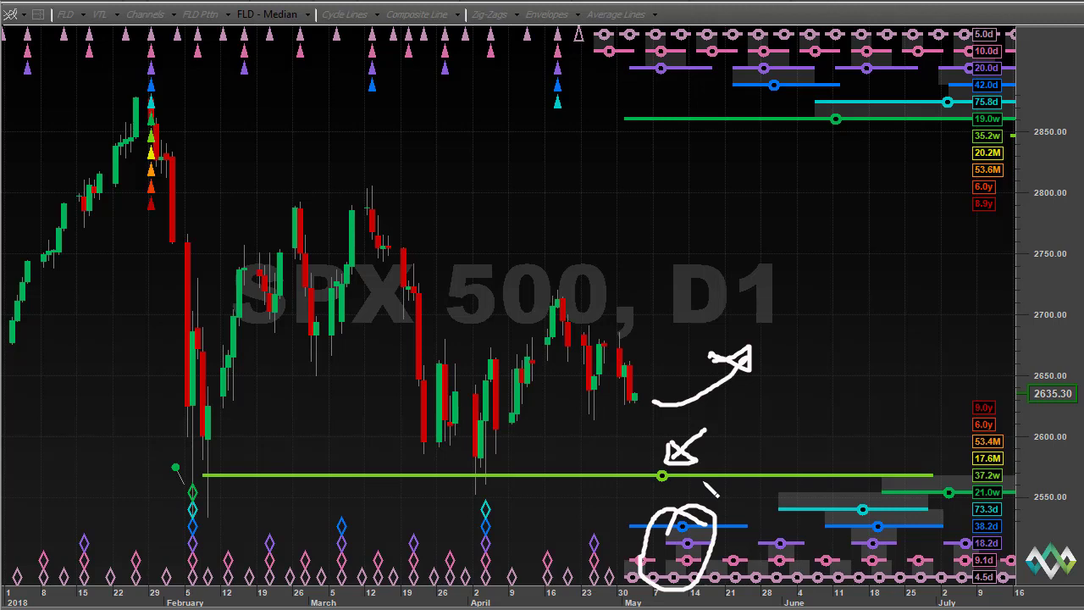
pyautogui.moveTo(676, 449); pyautogui.dragTo(693, 461)
pyautogui.press('Escape')
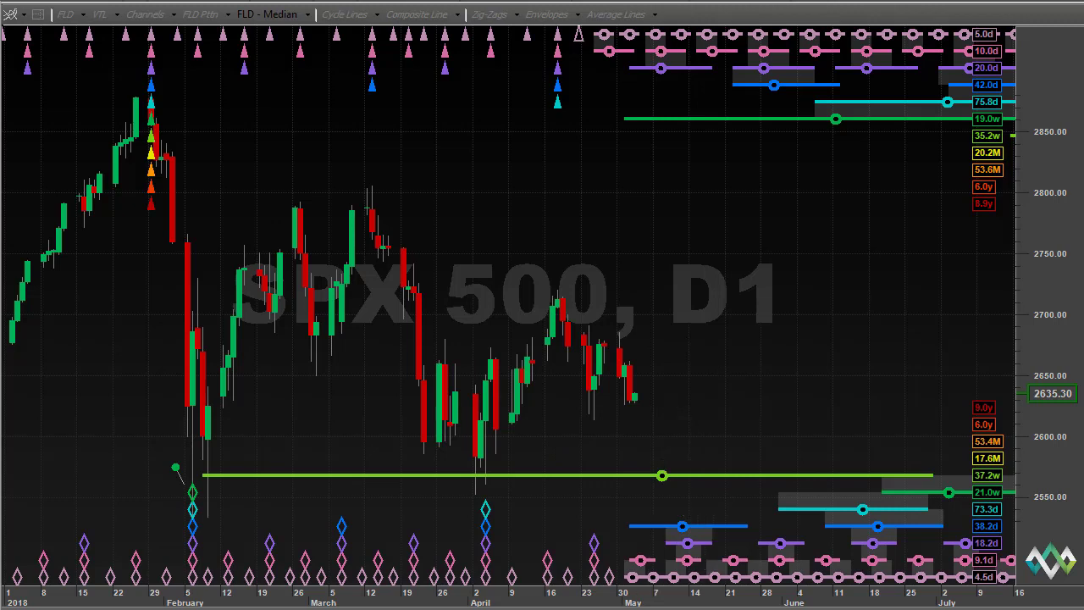
# Show the composite line and compress the price scale so its whole June trough fits on the chart
pyautogui.click(415, 15)
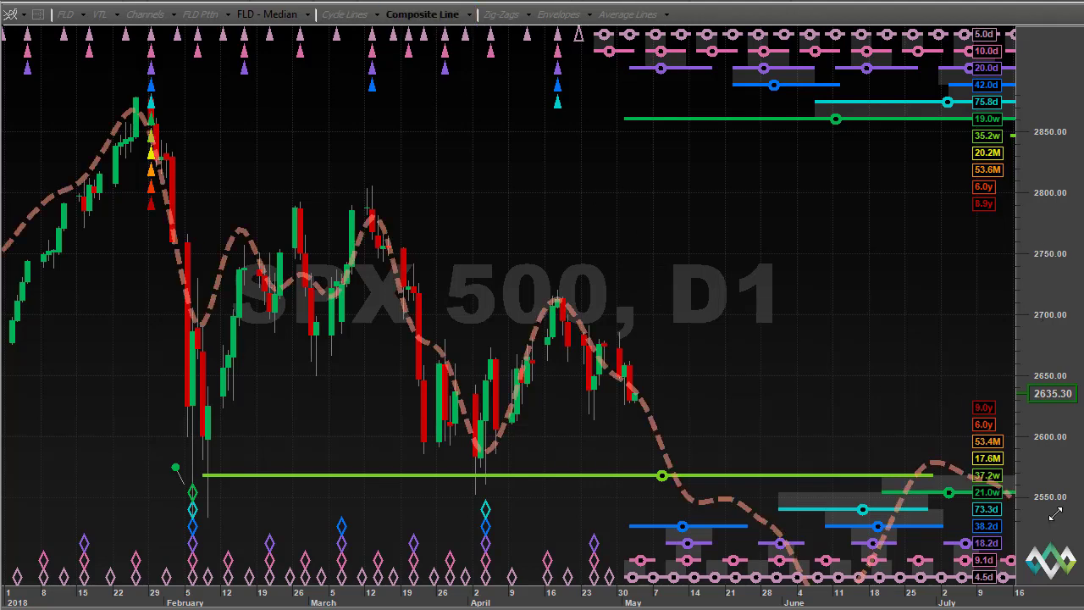
pyautogui.moveTo(1050, 470); pyautogui.dragTo(1059, 349)
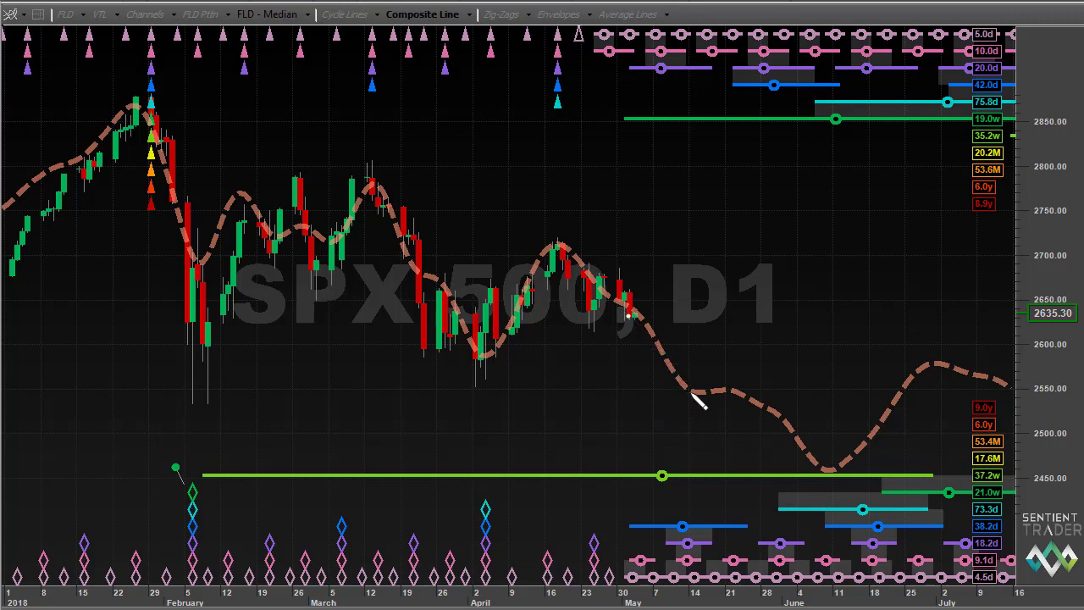
# Trace the composite line from its circled mid-May low to the June trough, and mark the mid-May projections and 37.2w marker
pyautogui.moveTo(693, 380)
pyautogui.mouseDown()
pyautogui.moveTo(679, 402)
pyautogui.moveTo(681, 390)
pyautogui.moveTo(724, 379)
pyautogui.moveTo(835, 468)
pyautogui.mouseUp()
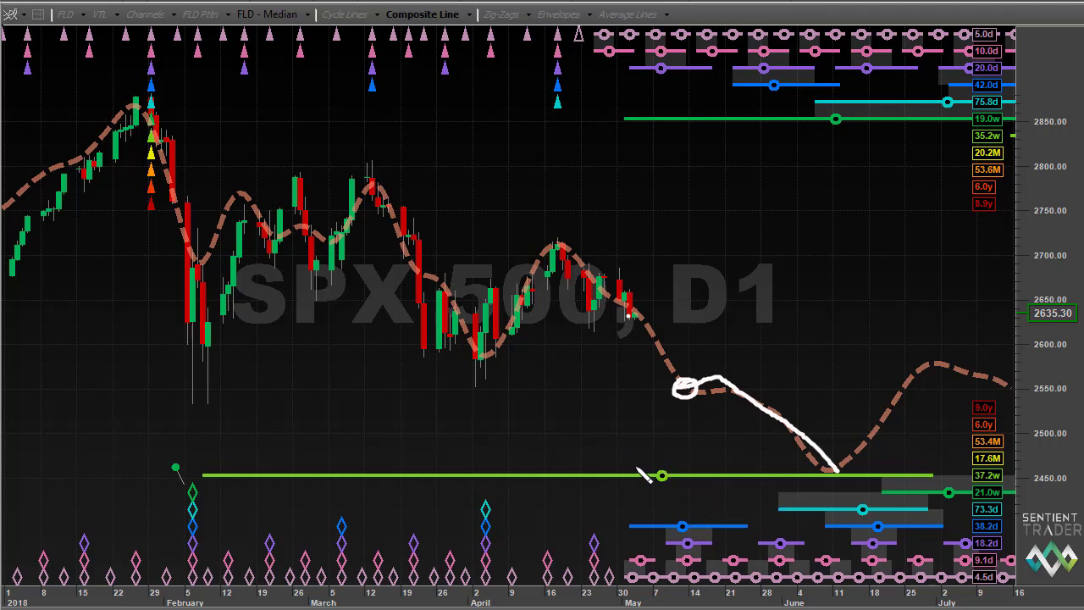
pyautogui.moveTo(633, 463)
pyautogui.mouseDown()
pyautogui.moveTo(669, 585)
pyautogui.moveTo(682, 593)
pyautogui.moveTo(727, 471)
pyautogui.mouseUp()
pyautogui.moveTo(665, 436)
pyautogui.mouseDown()
pyautogui.moveTo(658, 457)
pyautogui.moveTo(671, 458)
pyautogui.mouseUp()
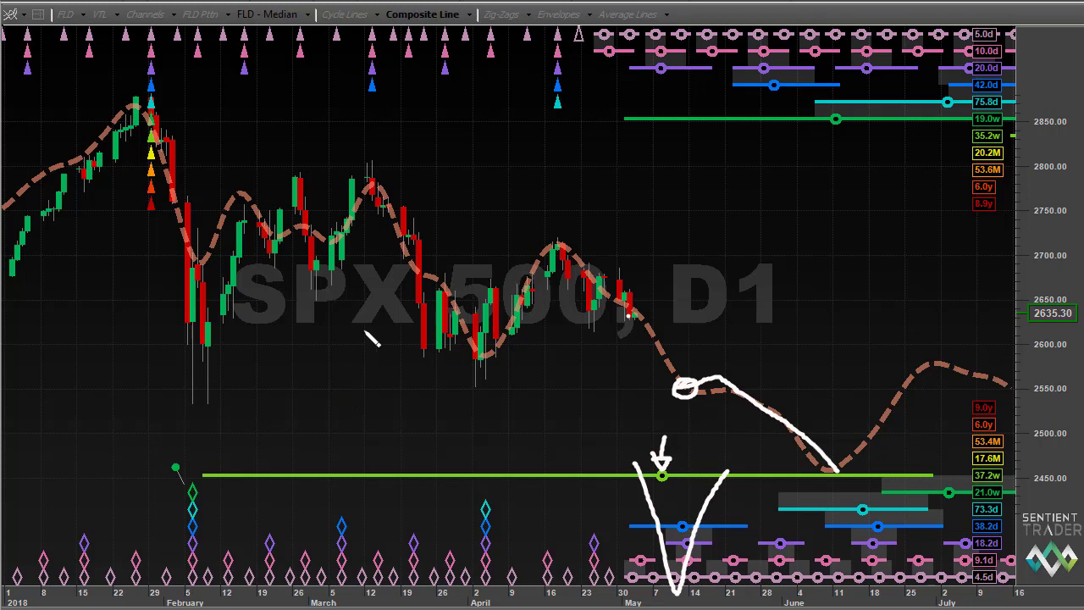
# Clear the annotations and switch to the 20-WEEK 2017 daily analysis
pyautogui.press('Escape')
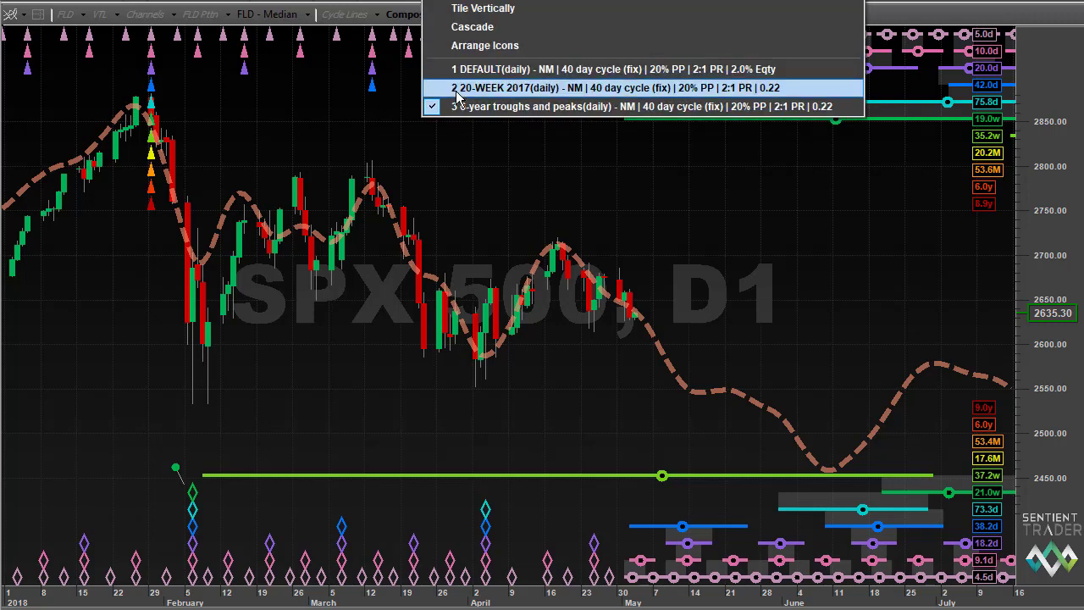
pyautogui.click(720, 99)
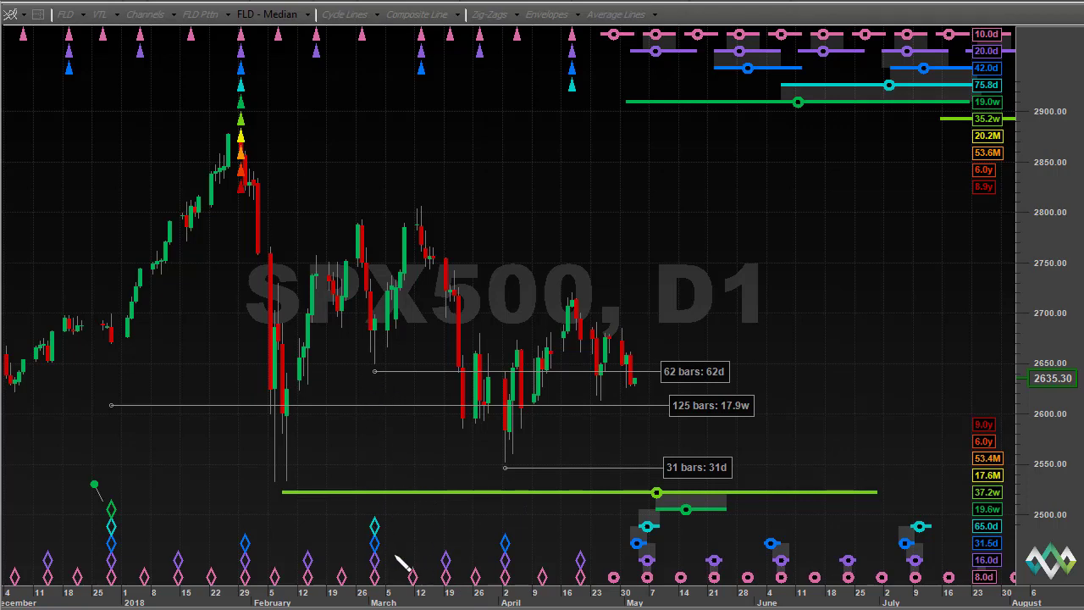
# Circle the early-March, late-December and early-April lows, mark the trough diamonds of the first two, and clear the drawings
pyautogui.moveTo(385, 356)
pyautogui.mouseDown()
pyautogui.moveTo(387, 383)
pyautogui.moveTo(391, 354)
pyautogui.mouseUp()
pyautogui.moveTo(440, 498)
pyautogui.mouseDown()
pyautogui.moveTo(421, 547)
pyautogui.moveTo(394, 551)
pyautogui.moveTo(398, 559)
pyautogui.moveTo(415, 549)
pyautogui.mouseUp()
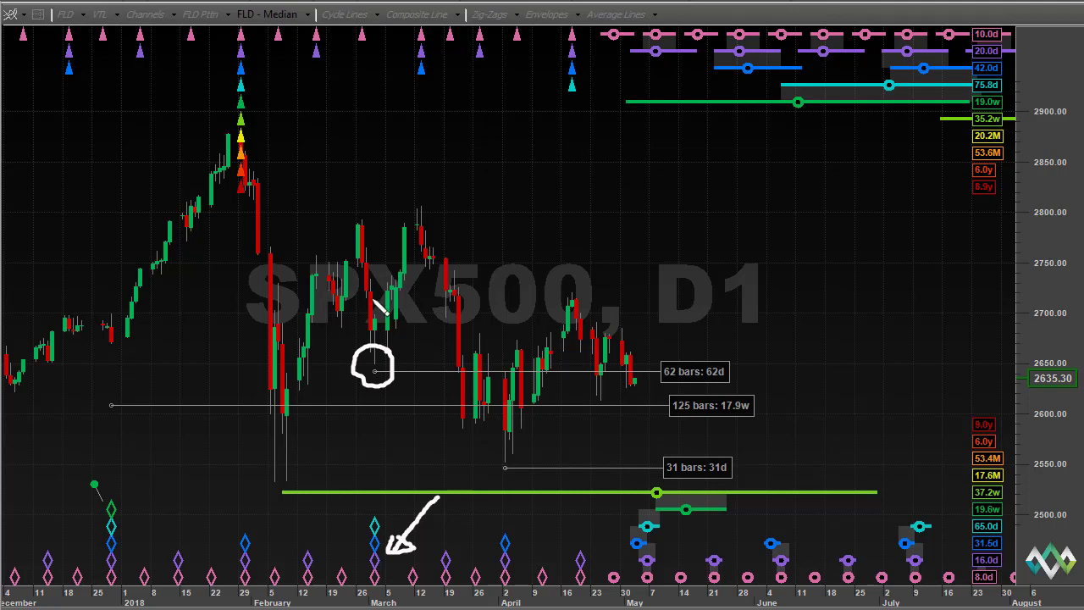
pyautogui.moveTo(136, 515)
pyautogui.mouseDown()
pyautogui.moveTo(110, 468)
pyautogui.moveTo(84, 472)
pyautogui.moveTo(78, 548)
pyautogui.moveTo(89, 587)
pyautogui.moveTo(134, 557)
pyautogui.moveTo(110, 501)
pyautogui.mouseUp()
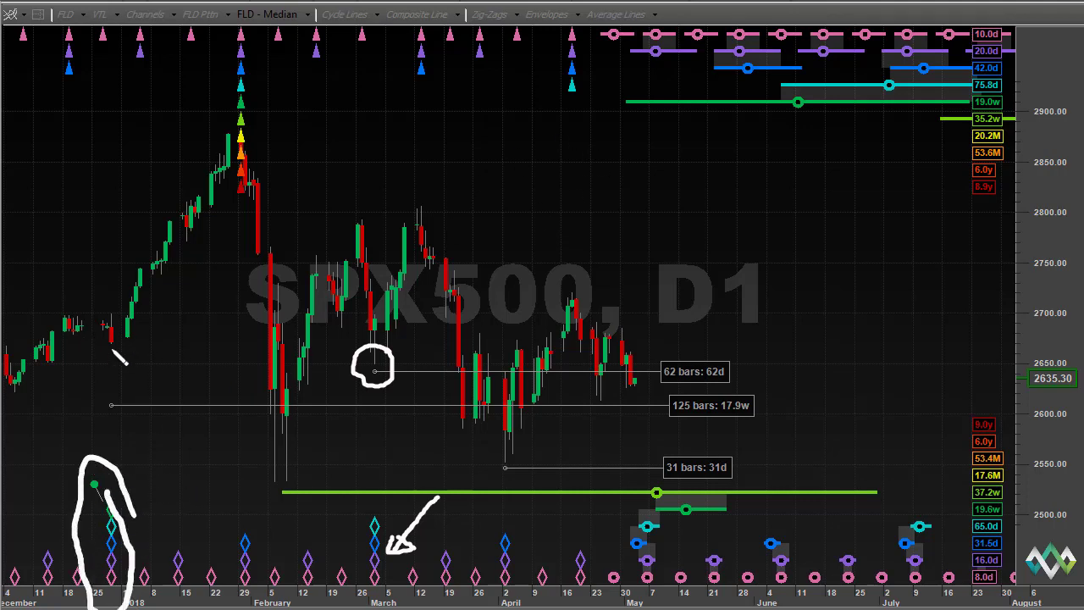
pyautogui.moveTo(132, 328); pyautogui.dragTo(140, 327)
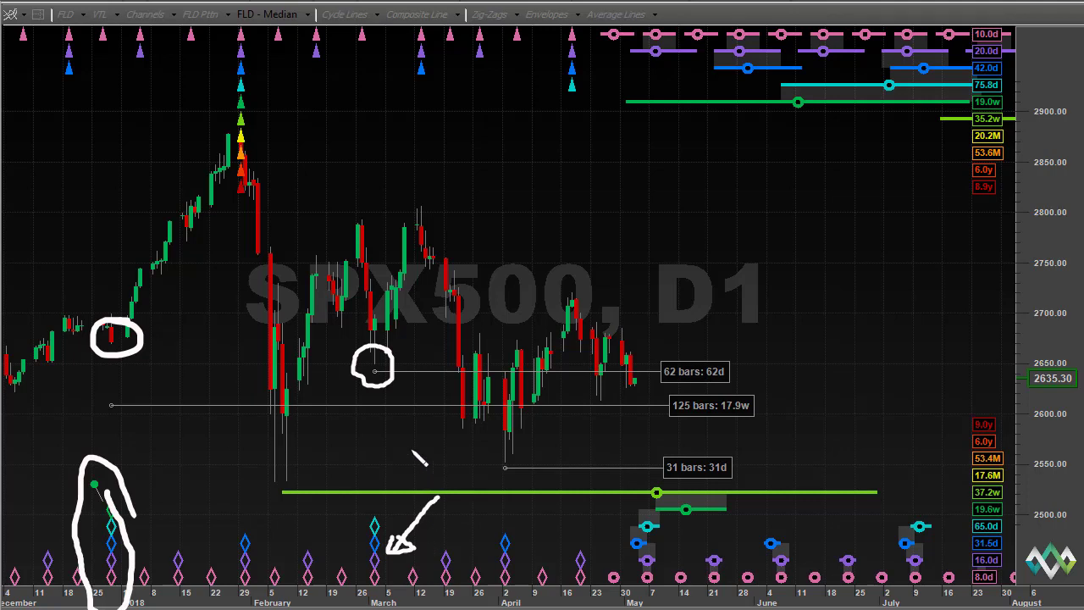
pyautogui.moveTo(500, 449); pyautogui.dragTo(507, 444)
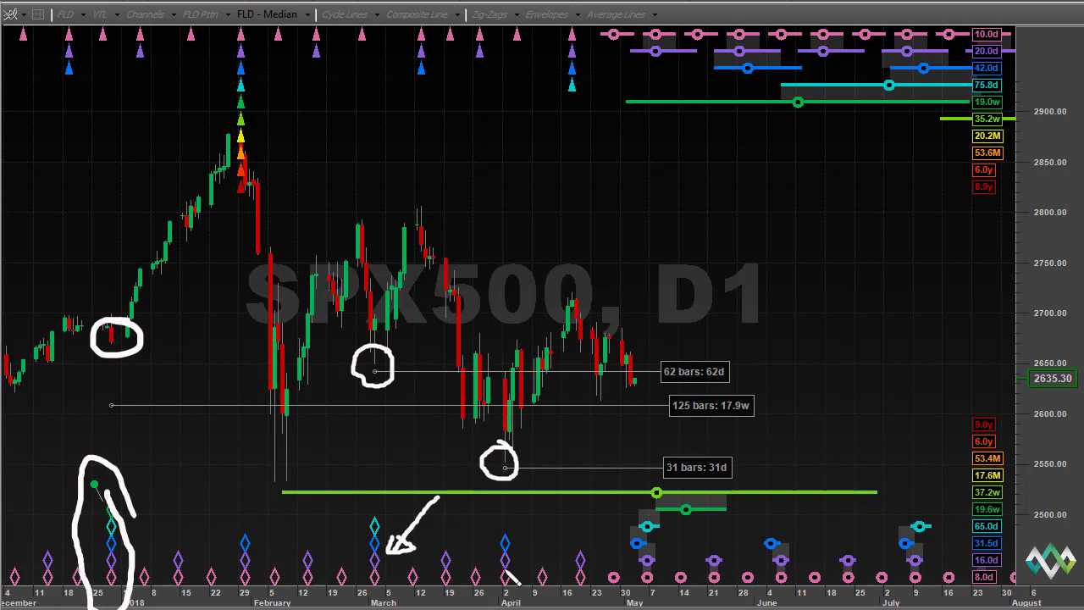
pyautogui.press('Escape')
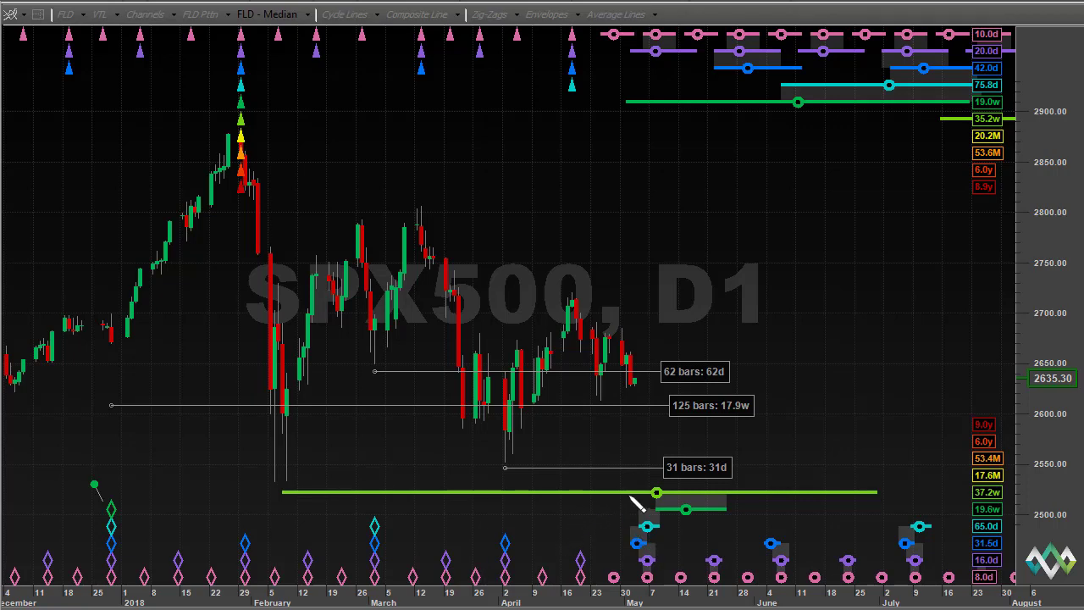
# Outline the stacked early-May trough projections with a triangle, clear it, and examine their timing against the latest price bars
pyautogui.moveTo(629, 495)
pyautogui.mouseDown()
pyautogui.moveTo(650, 581)
pyautogui.moveTo(680, 491)
pyautogui.moveTo(615, 490)
pyautogui.moveTo(661, 550)
pyautogui.mouseUp()
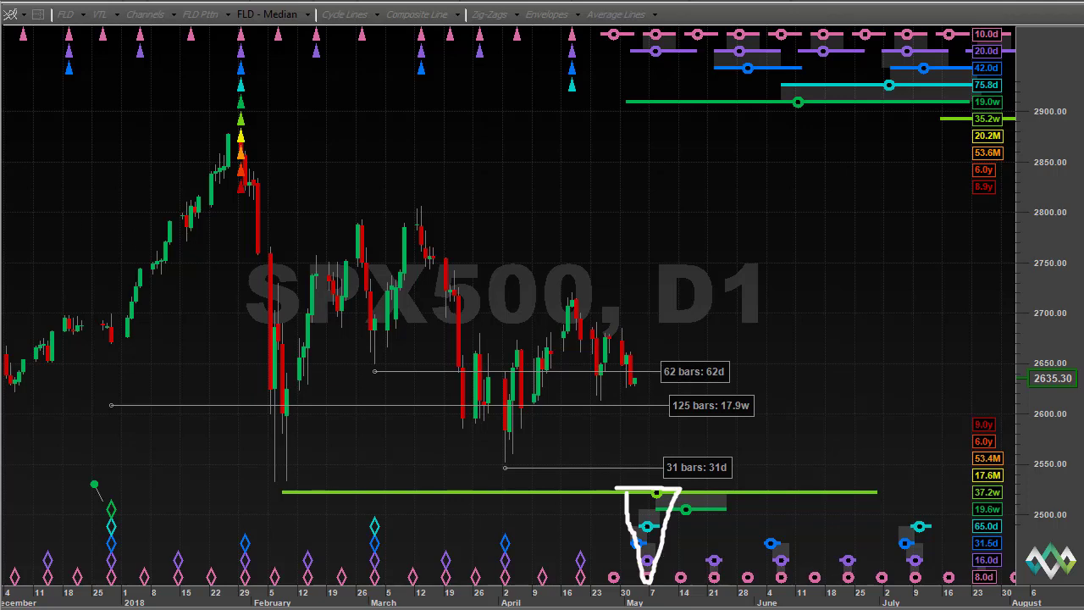
pyautogui.press('Escape')
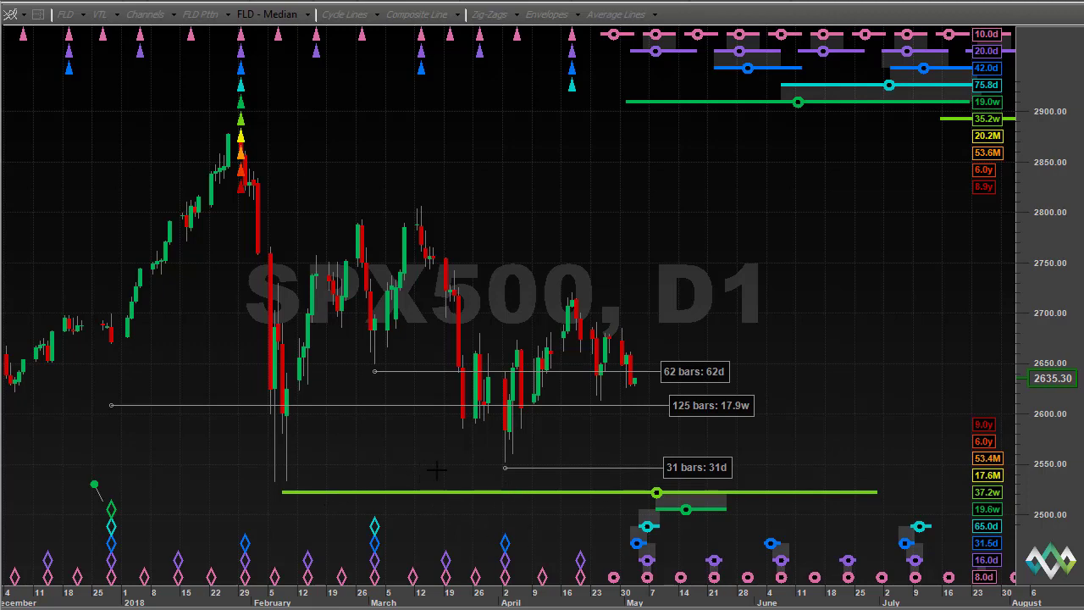
pyautogui.moveTo(436, 471); pyautogui.dragTo(837, 418)
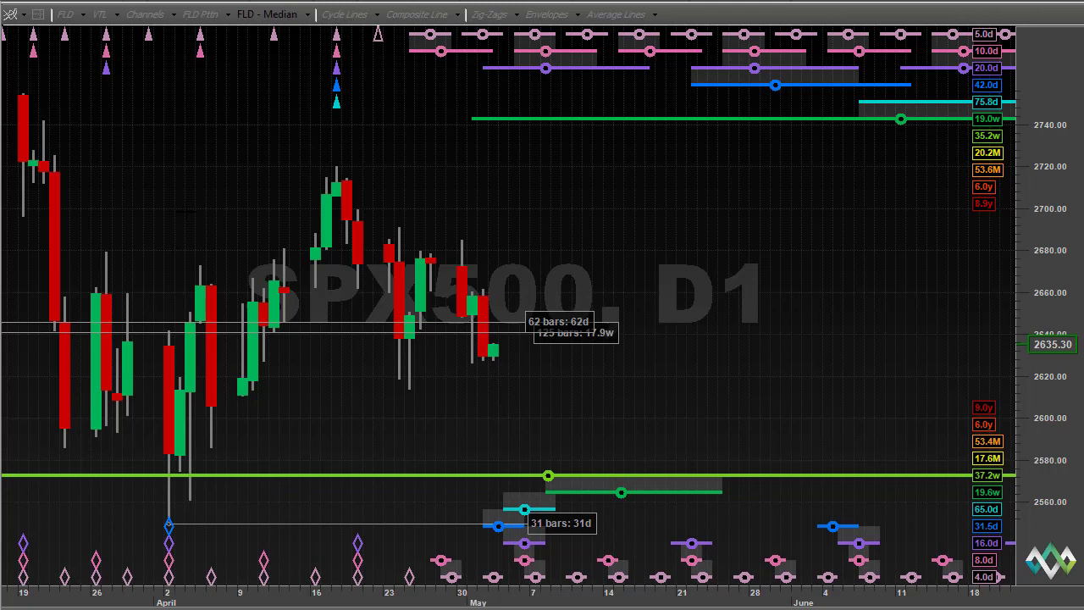
pyautogui.scroll(-2, 477, 460)
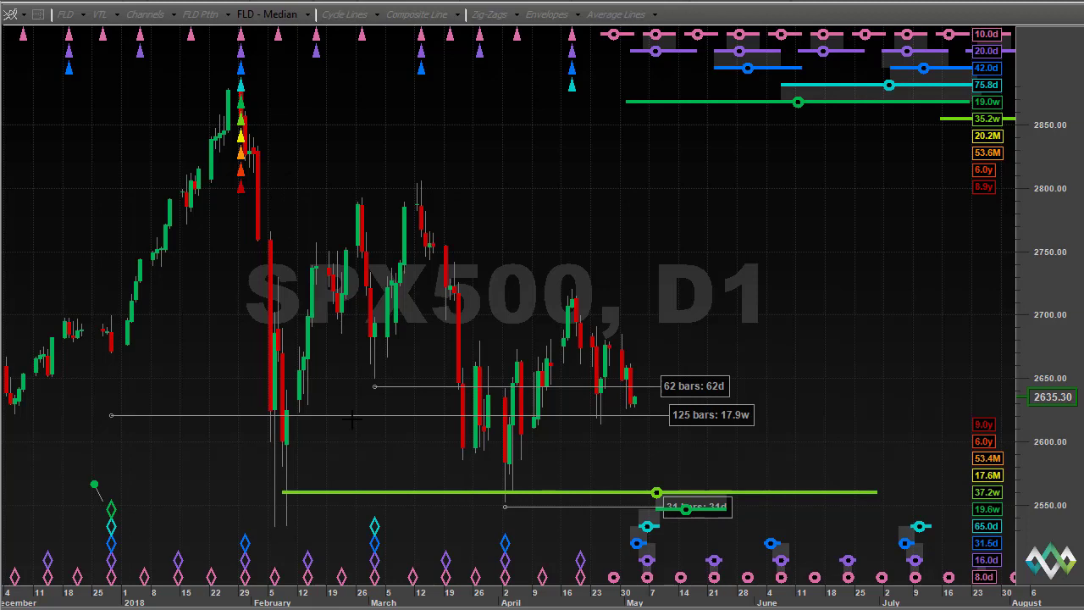
pyautogui.click(645, 463)
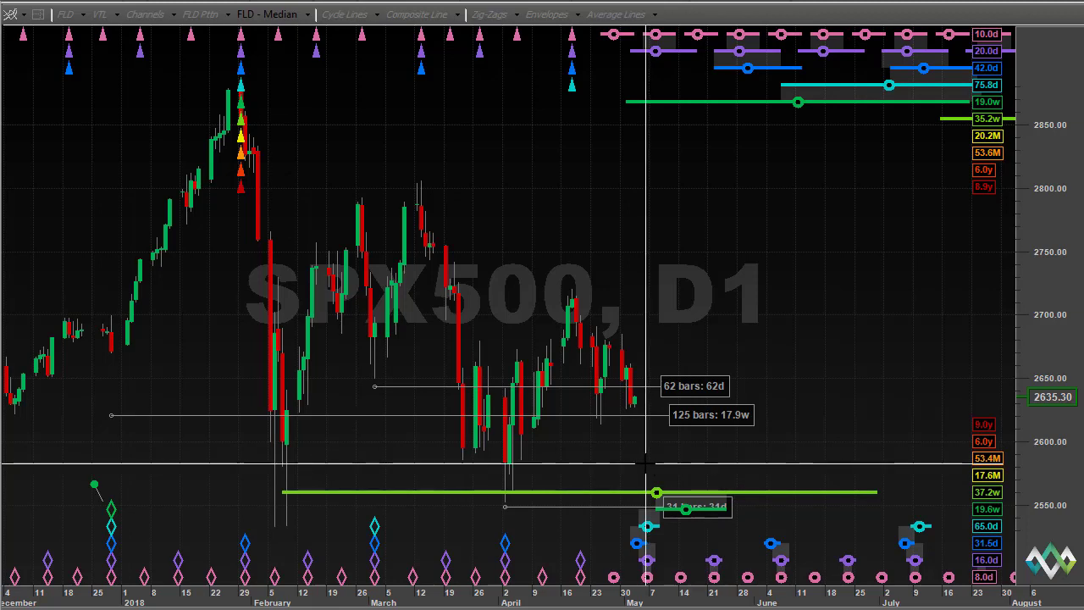
pyautogui.click(642, 462)
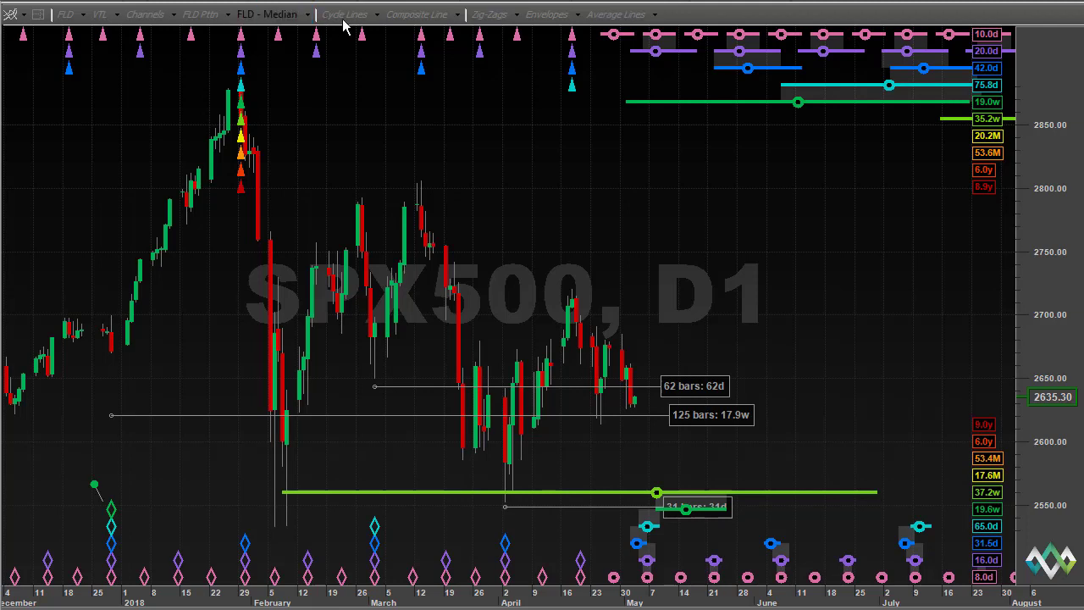
# Show the composite line to compare it with the early-May trough projections, and hide it again
pyautogui.click(404, 17)
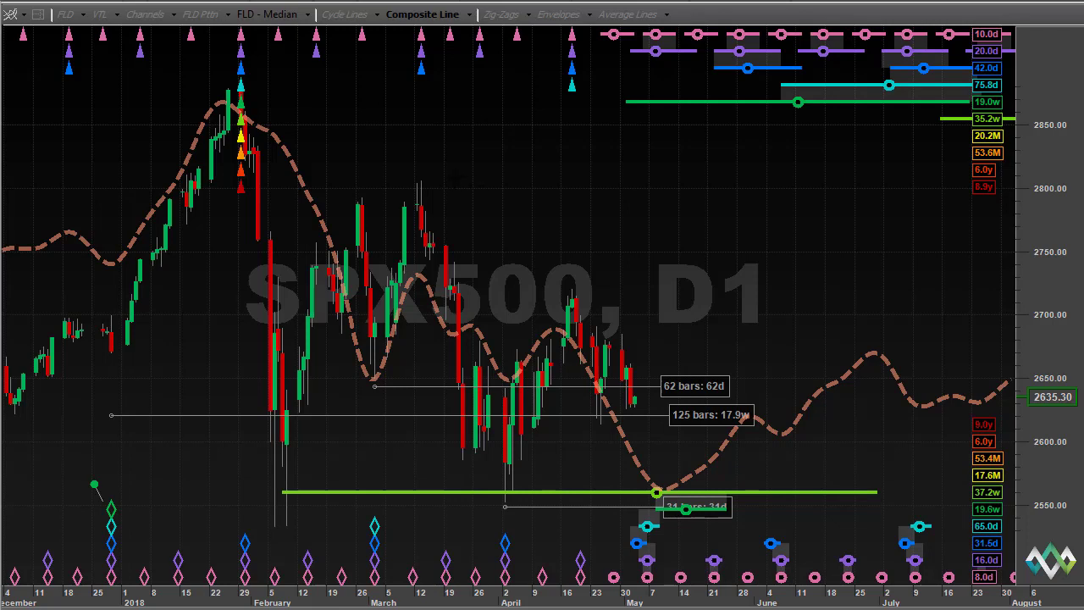
pyautogui.click(411, 19)
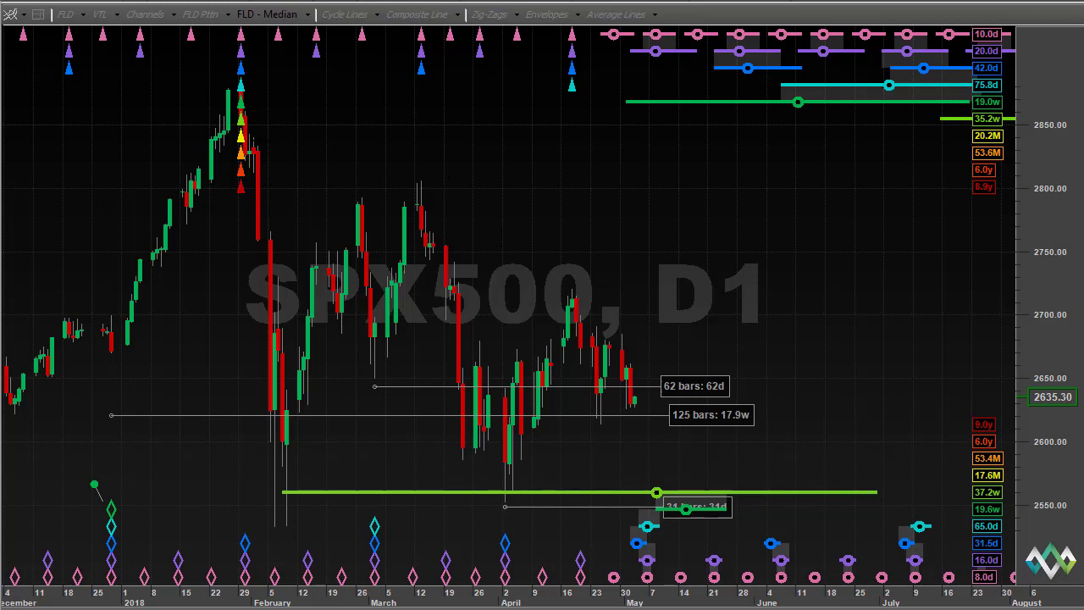
# Select the 20 day FLD instead of the 80 day FLD and plot it on the chart
pyautogui.click(83, 16)
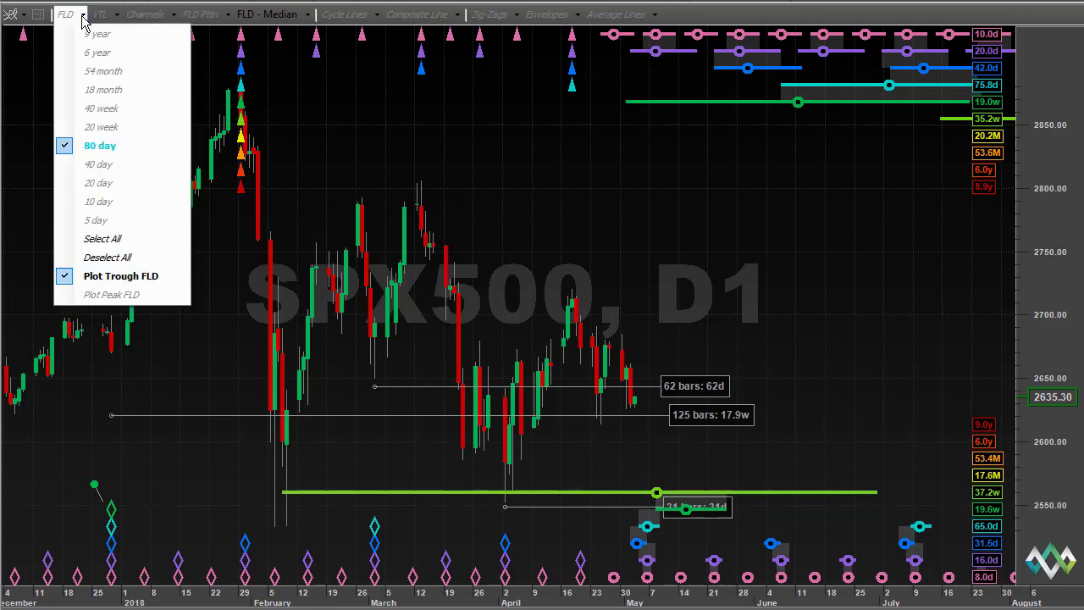
pyautogui.click(85, 188)
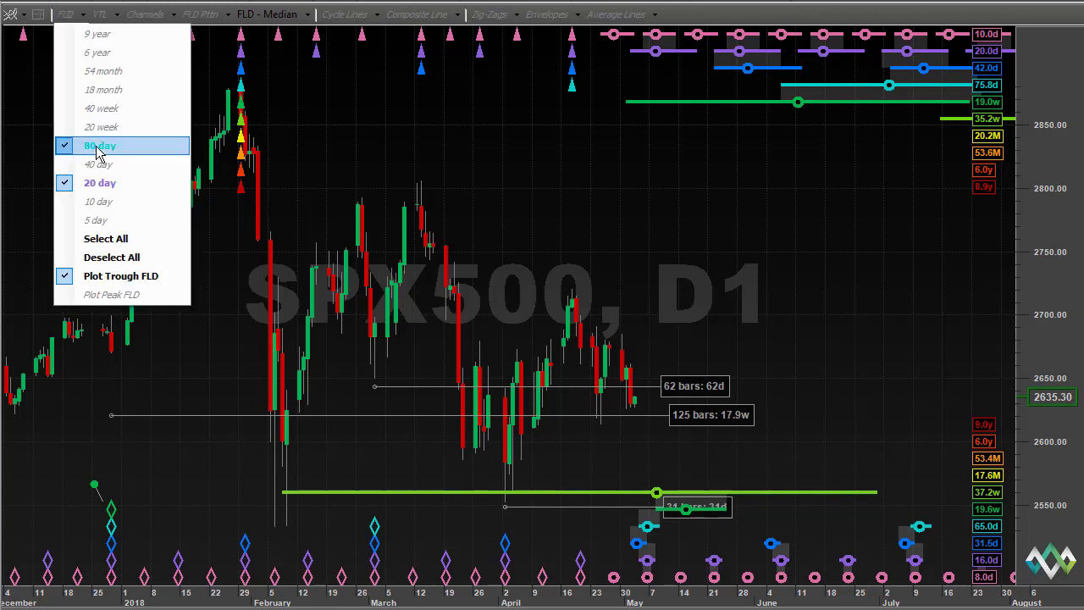
pyautogui.click(68, 146)
pyautogui.click(633, 461)
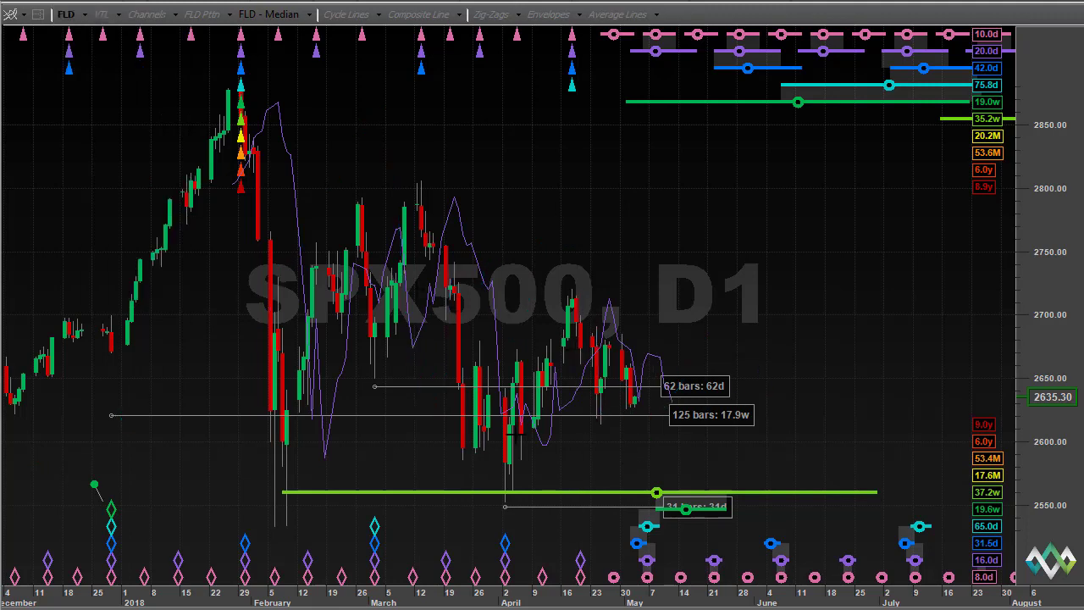
# Move the 125-bar measurement line down to about 2615 and the 62-bar line up to about 2684, away from the May FLD
pyautogui.click(635, 421)
pyautogui.click(478, 498)
pyautogui.scroll(3, 769, 366)
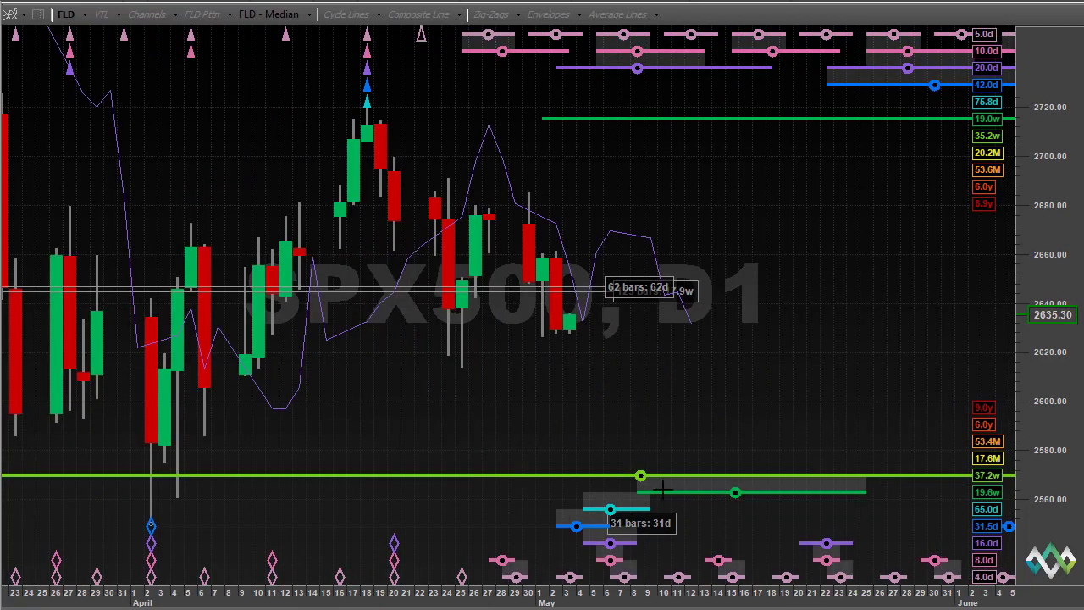
pyautogui.click(581, 318)
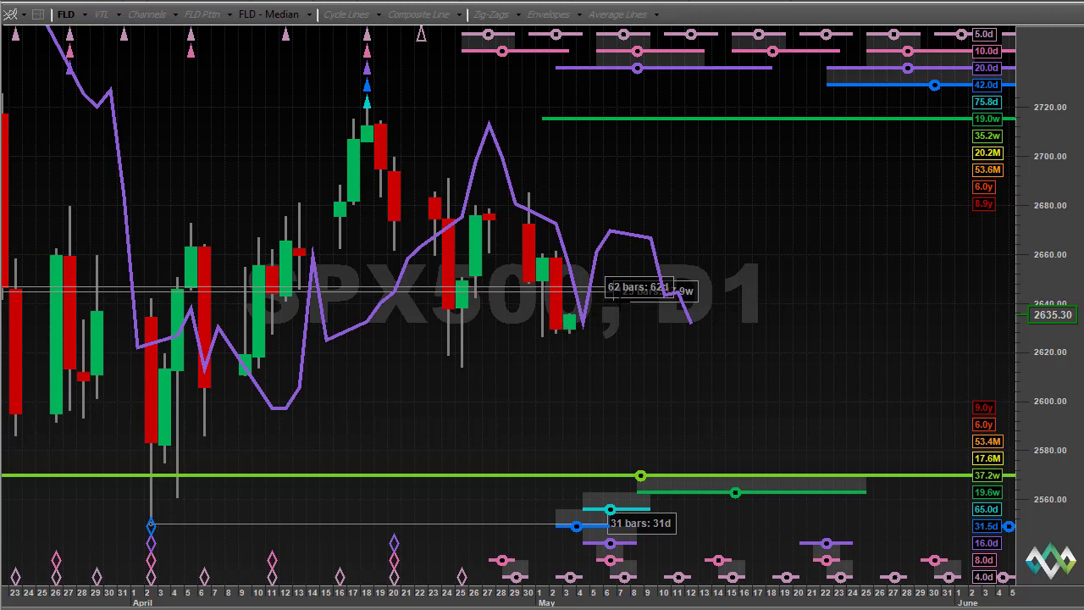
pyautogui.moveTo(634, 285); pyautogui.dragTo(635, 357)
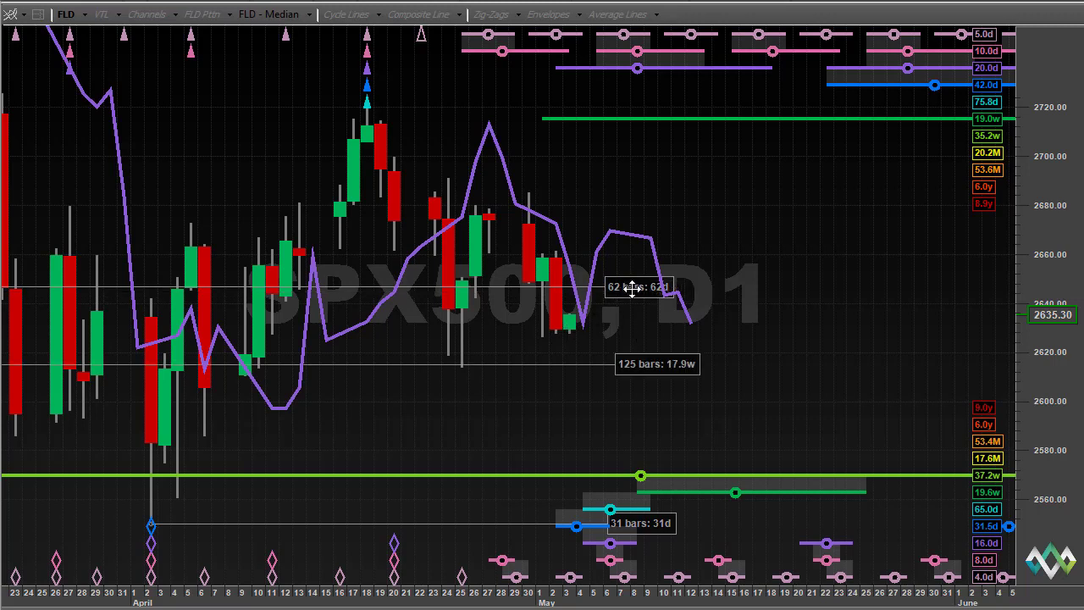
pyautogui.moveTo(632, 288); pyautogui.dragTo(661, 196)
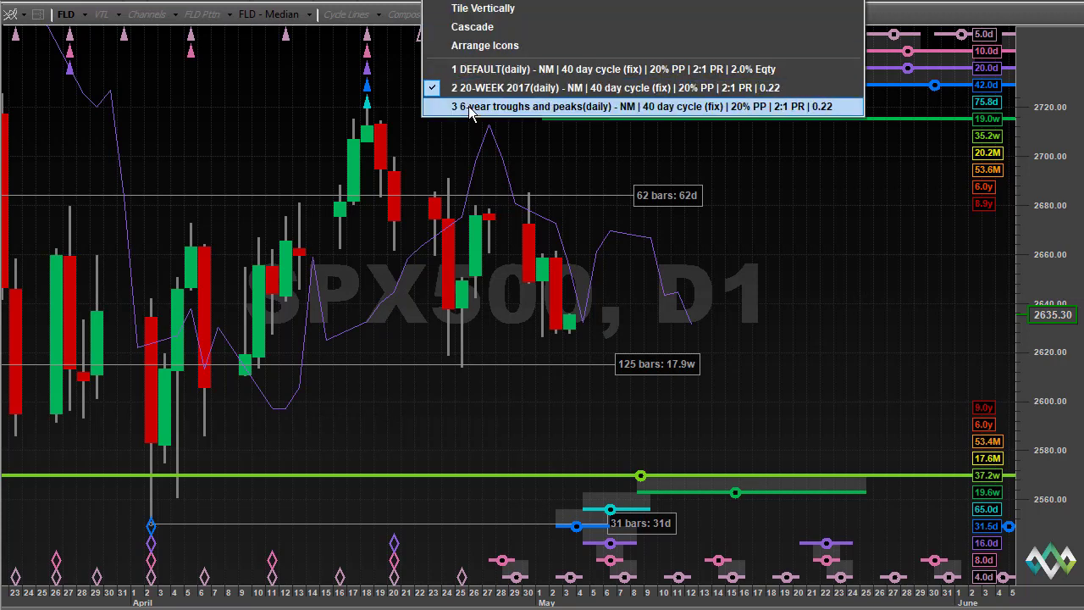
# Switch to the 6-year troughs and peaks analysis, replacing its composite line with the 20 day FLD over the April and May bars
pyautogui.click(474, 107)
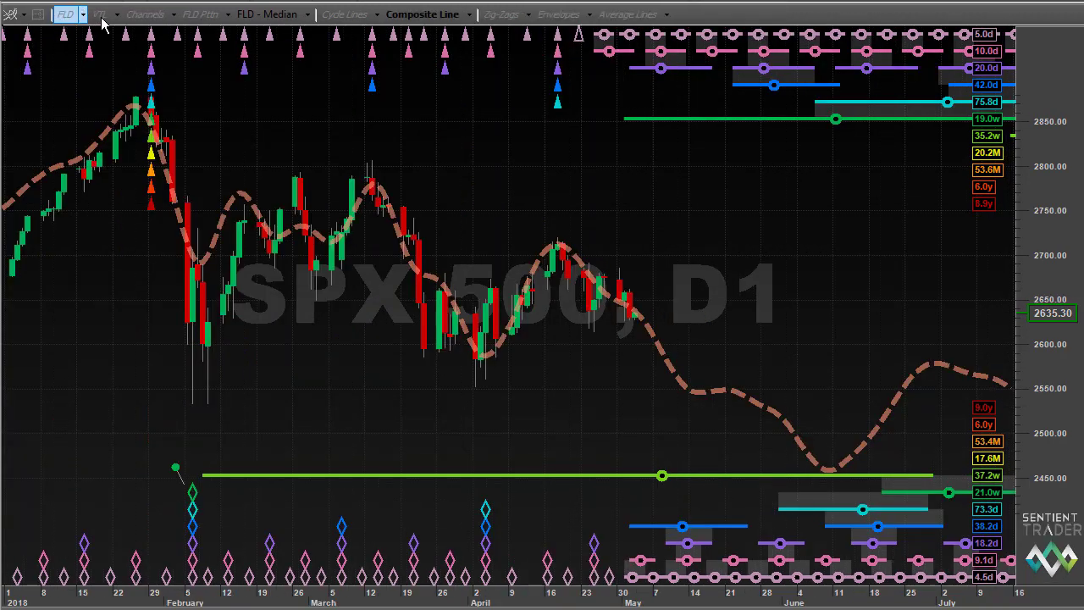
pyautogui.click(422, 15)
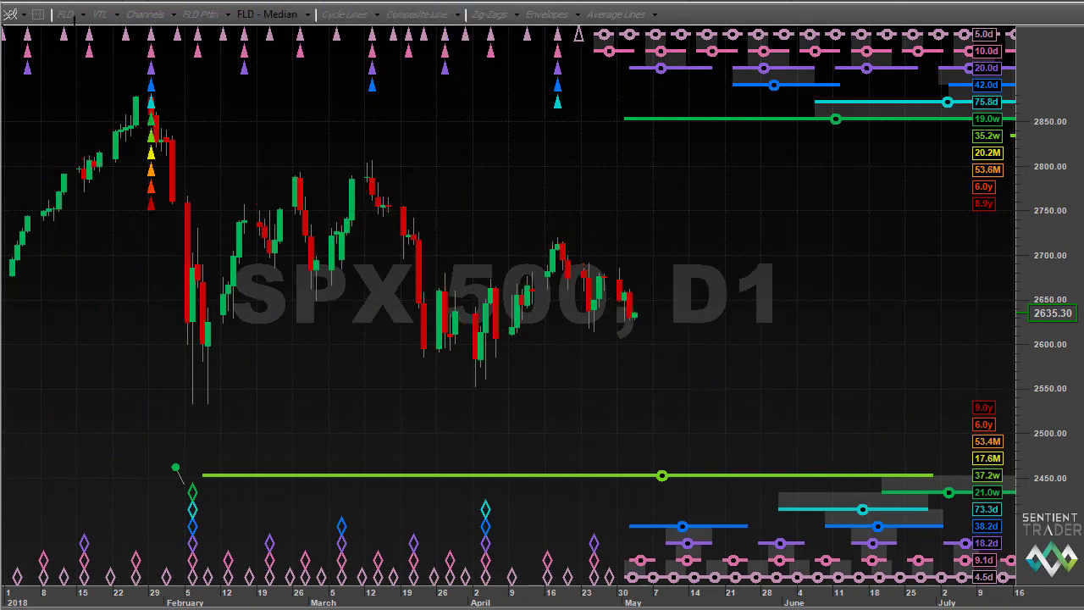
pyautogui.click(68, 16)
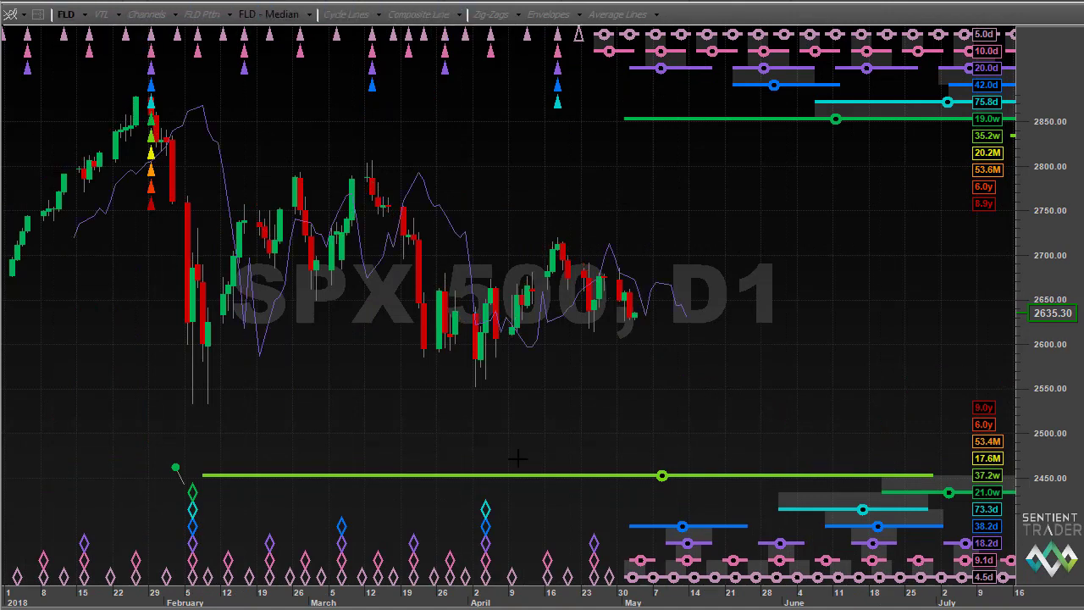
pyautogui.moveTo(421, 385); pyautogui.dragTo(746, 433)
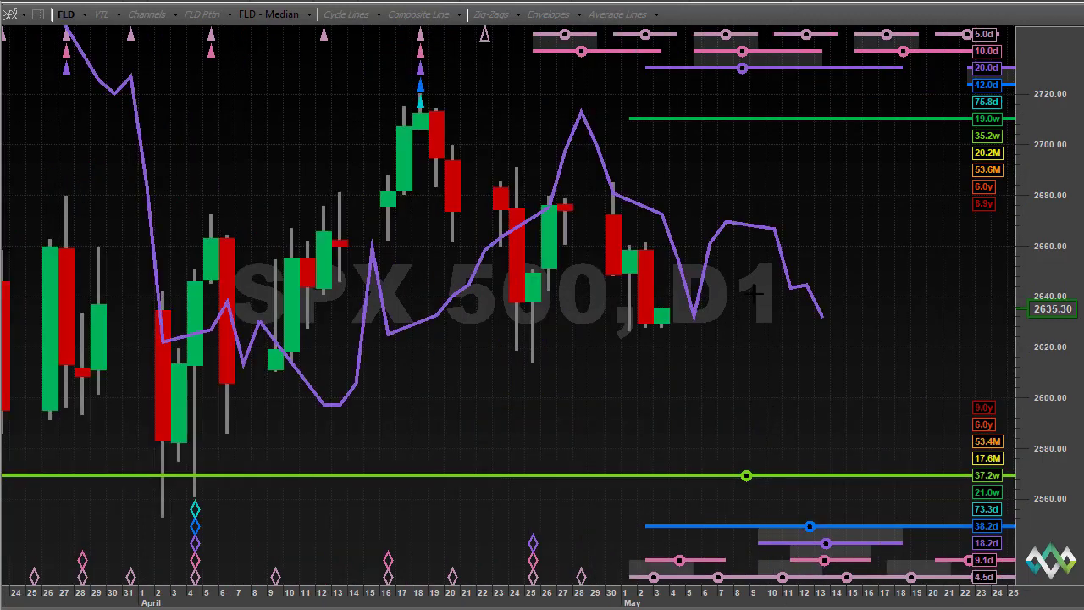
# Examine the early-May price bars in relation to the 20 day FLD and where the two could next cross
pyautogui.click(668, 236)
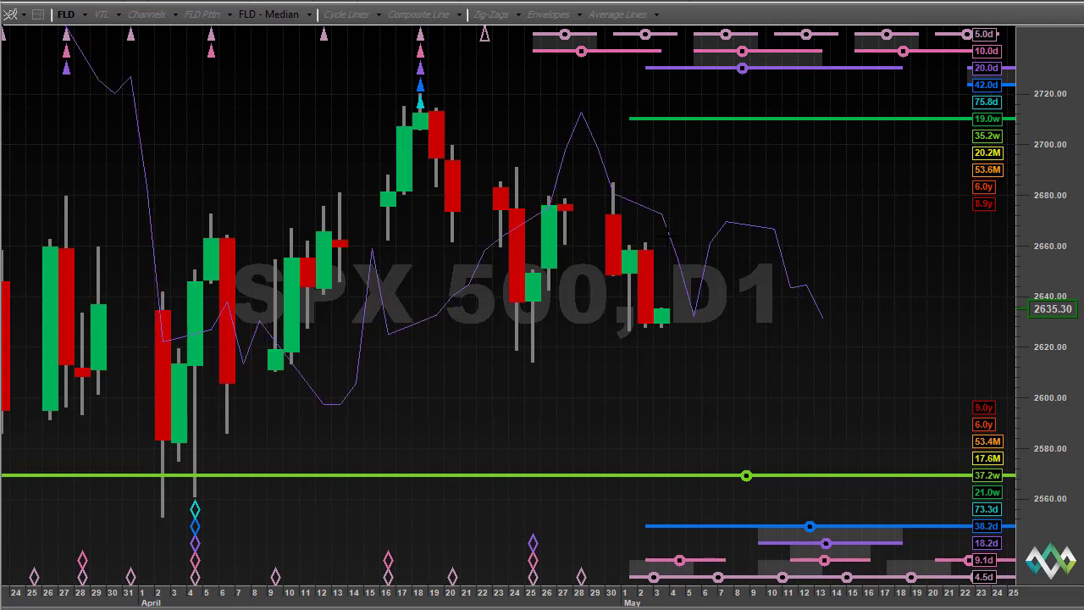
pyautogui.click(669, 236)
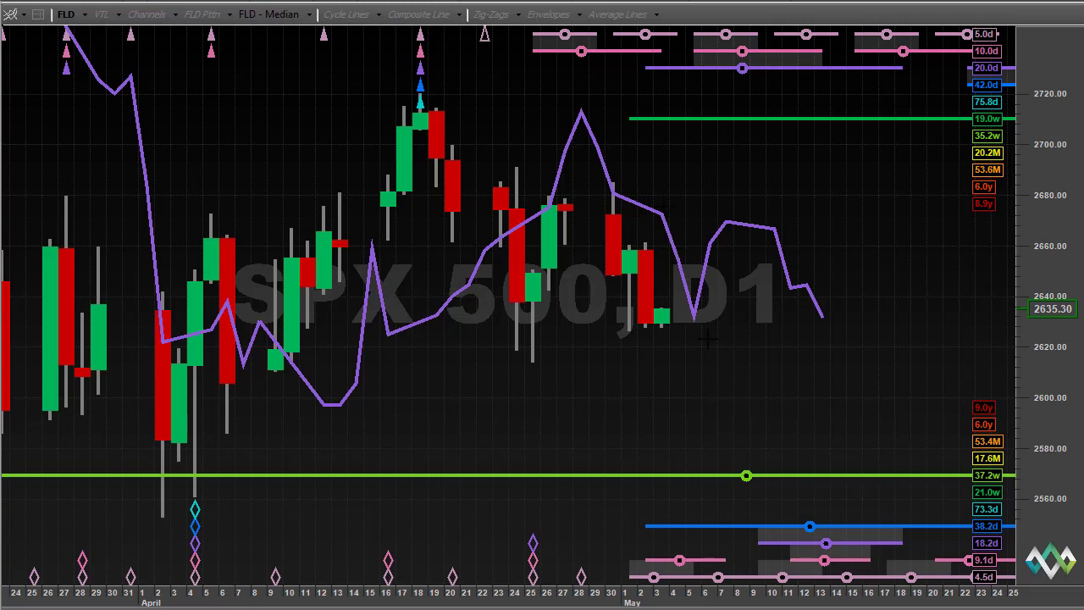
pyautogui.click(663, 356)
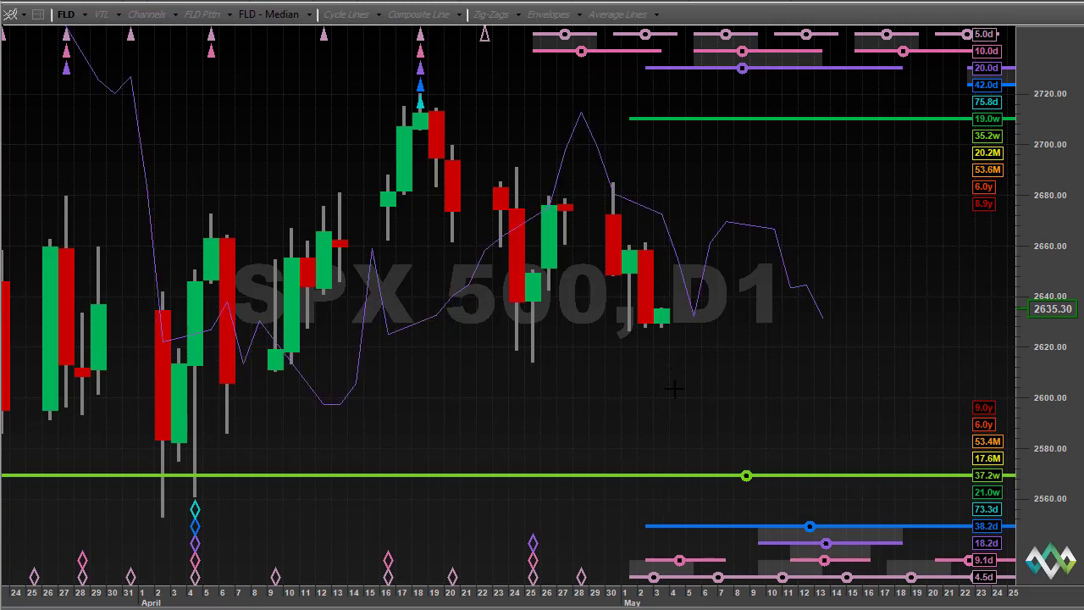
pyautogui.click(650, 209)
pyautogui.press('Escape')
pyautogui.click(666, 311)
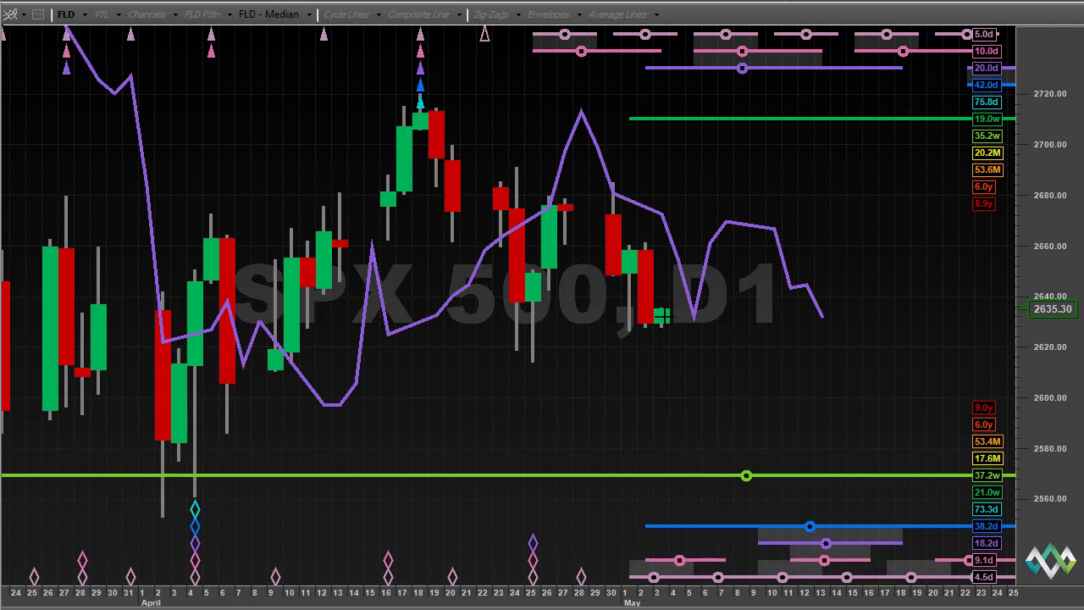
pyautogui.press('Escape')
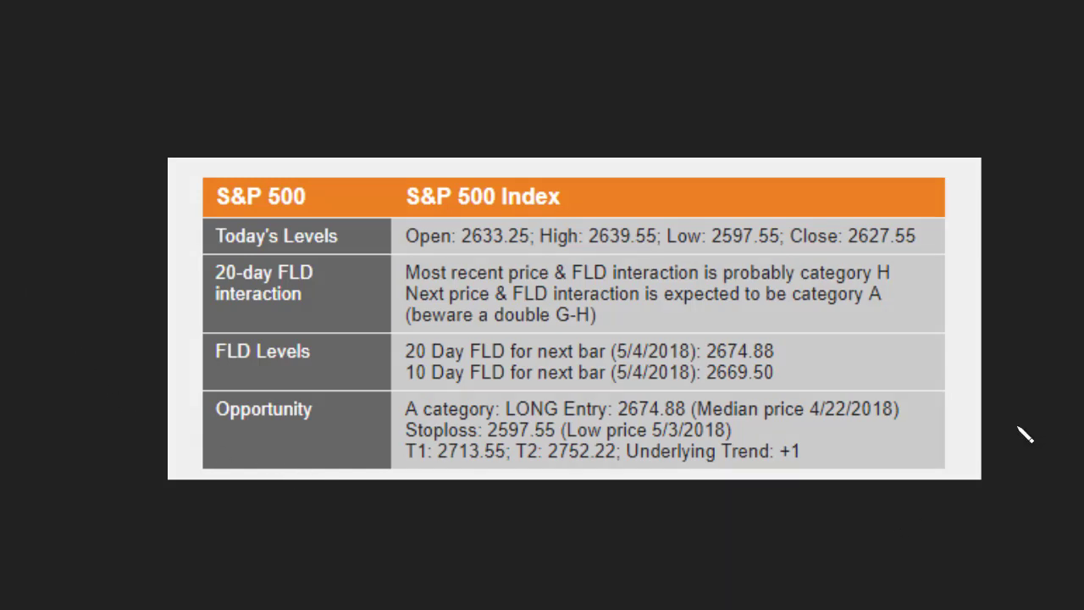
# Circle the A category LONG entry and the 20 Day FLD level in the S&P 500 table, clear the marks, and return to the chart
pyautogui.moveTo(1082, 413)
pyautogui.mouseDown()
pyautogui.moveTo(991, 421)
pyautogui.moveTo(1006, 447)
pyautogui.mouseUp()
pyautogui.moveTo(448, 390)
pyautogui.mouseDown()
pyautogui.moveTo(412, 415)
pyautogui.moveTo(449, 436)
pyautogui.moveTo(639, 434)
pyautogui.moveTo(693, 417)
pyautogui.moveTo(642, 400)
pyautogui.moveTo(442, 388)
pyautogui.mouseUp()
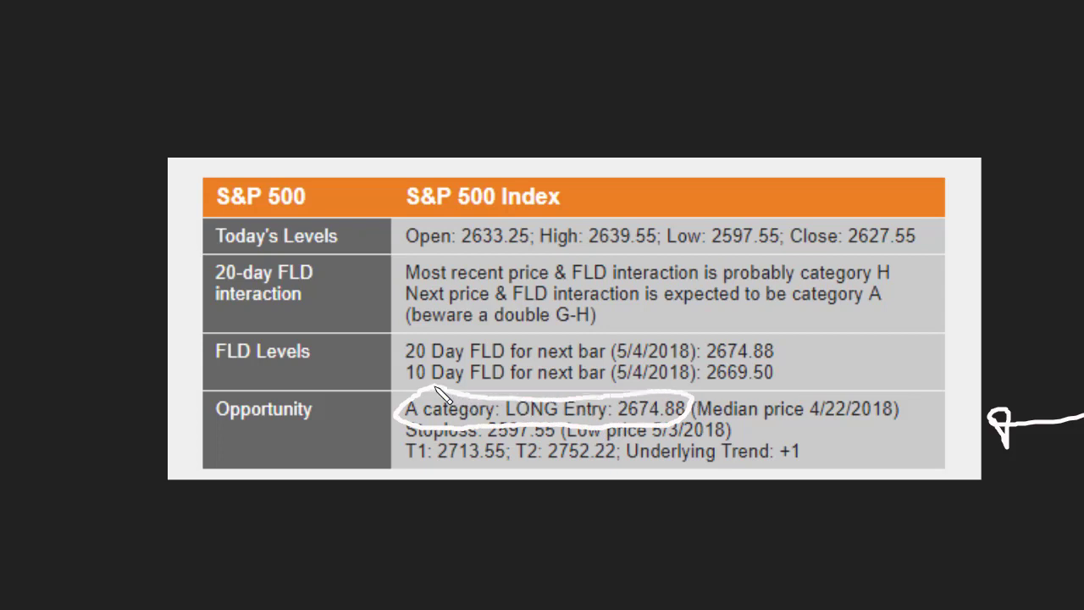
pyautogui.moveTo(395, 339)
pyautogui.mouseDown()
pyautogui.moveTo(449, 364)
pyautogui.moveTo(600, 383)
pyautogui.moveTo(792, 361)
pyautogui.moveTo(720, 338)
pyautogui.moveTo(399, 353)
pyautogui.mouseUp()
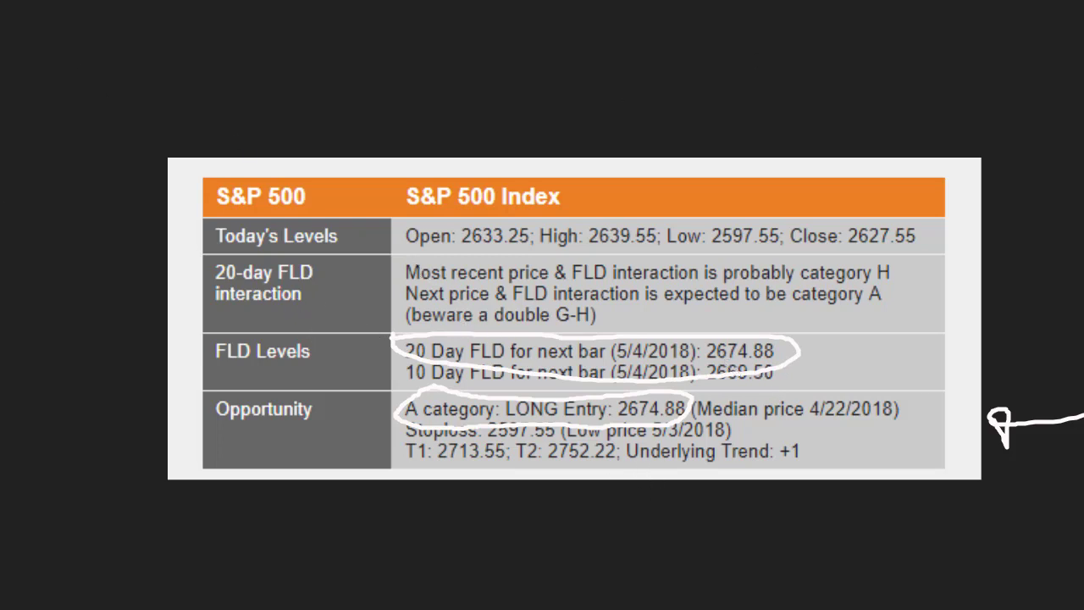
pyautogui.press('Escape')
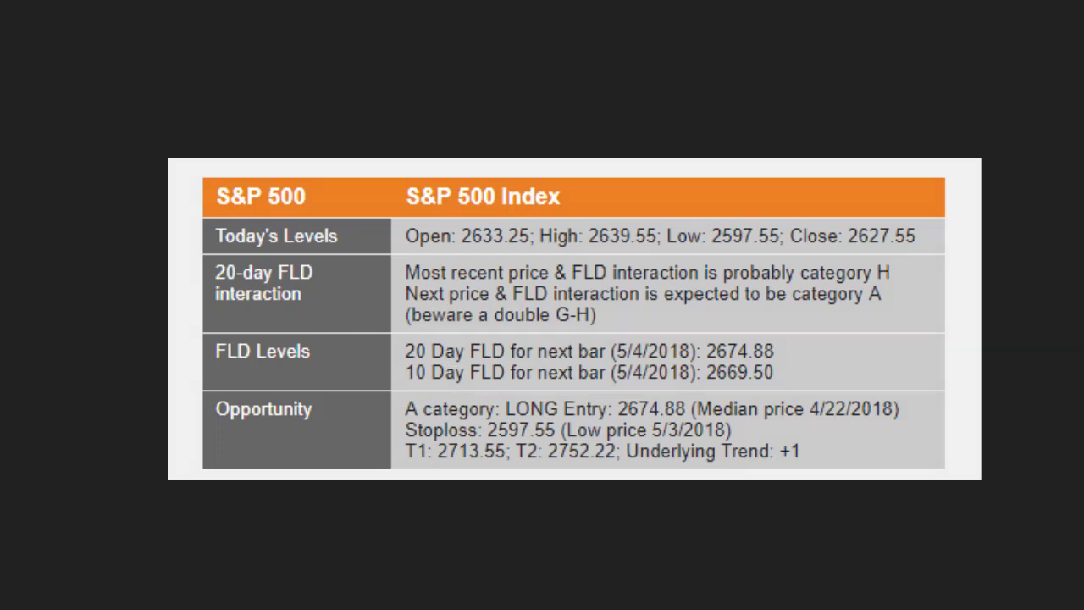
pyautogui.hotkey('alt', 'Tab')
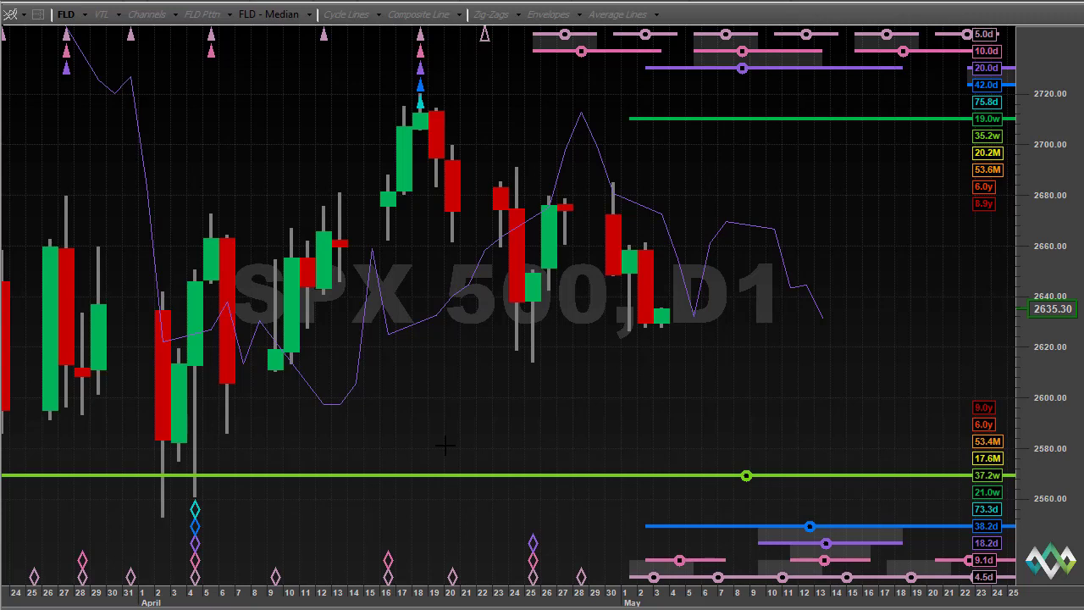
# Circle the early-May low and its trough diamonds, draw an arrow to the 37.2w trough projection's centre, and clear the marks
pyautogui.scroll(-3, 445, 445)
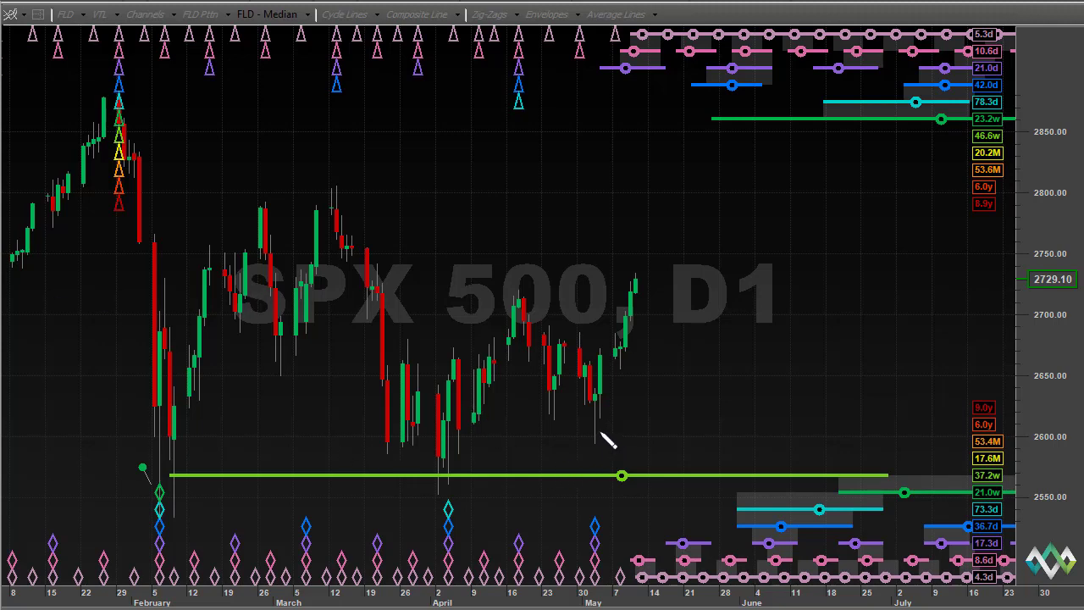
pyautogui.moveTo(602, 435)
pyautogui.mouseDown()
pyautogui.moveTo(583, 457)
pyautogui.moveTo(606, 433)
pyautogui.mouseUp()
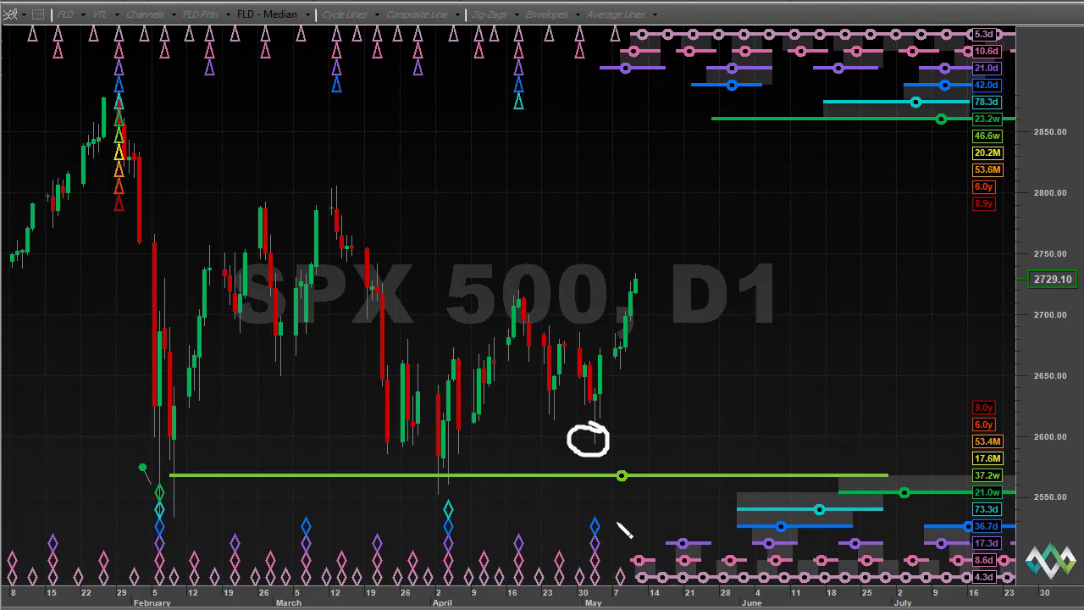
pyautogui.moveTo(619, 523)
pyautogui.mouseDown()
pyautogui.moveTo(595, 502)
pyautogui.moveTo(569, 525)
pyautogui.moveTo(579, 595)
pyautogui.moveTo(617, 600)
pyautogui.moveTo(626, 573)
pyautogui.moveTo(620, 525)
pyautogui.moveTo(628, 556)
pyautogui.mouseUp()
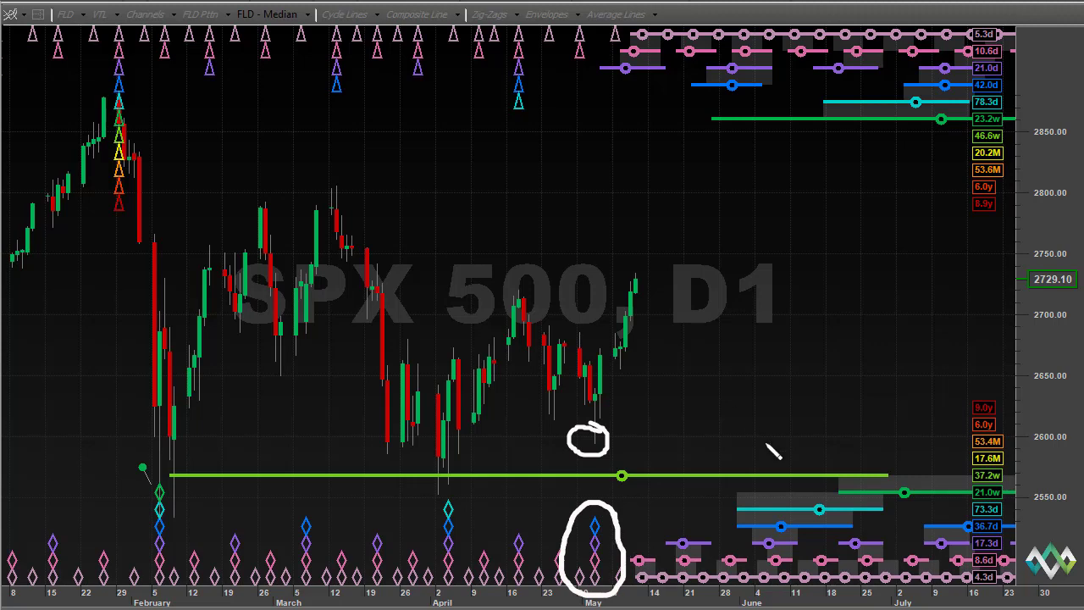
pyautogui.moveTo(703, 373)
pyautogui.mouseDown()
pyautogui.moveTo(653, 450)
pyautogui.moveTo(636, 453)
pyautogui.moveTo(654, 451)
pyautogui.mouseUp()
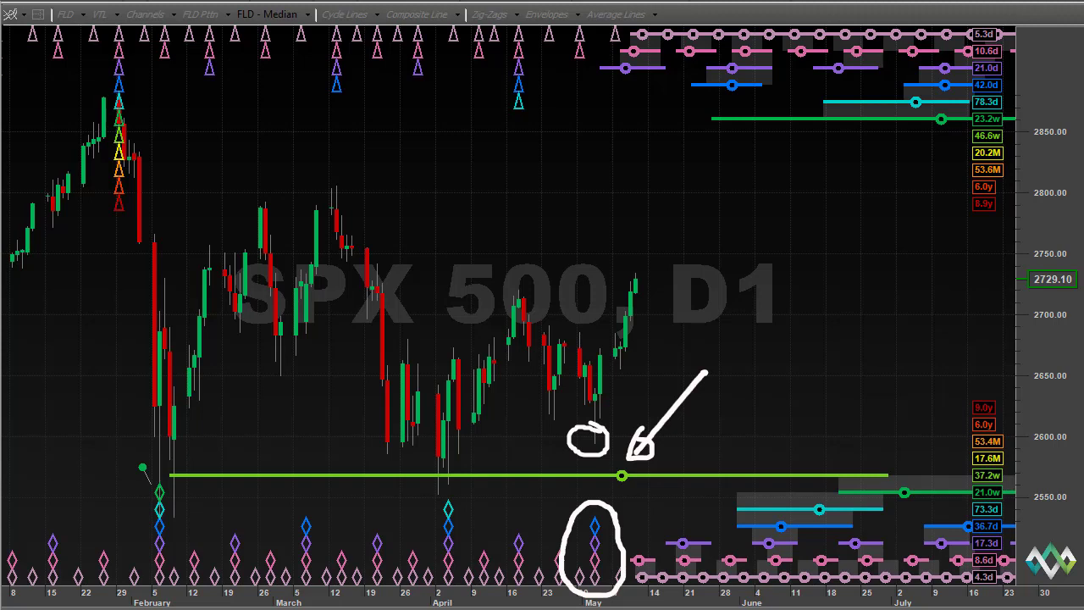
pyautogui.press('Escape')
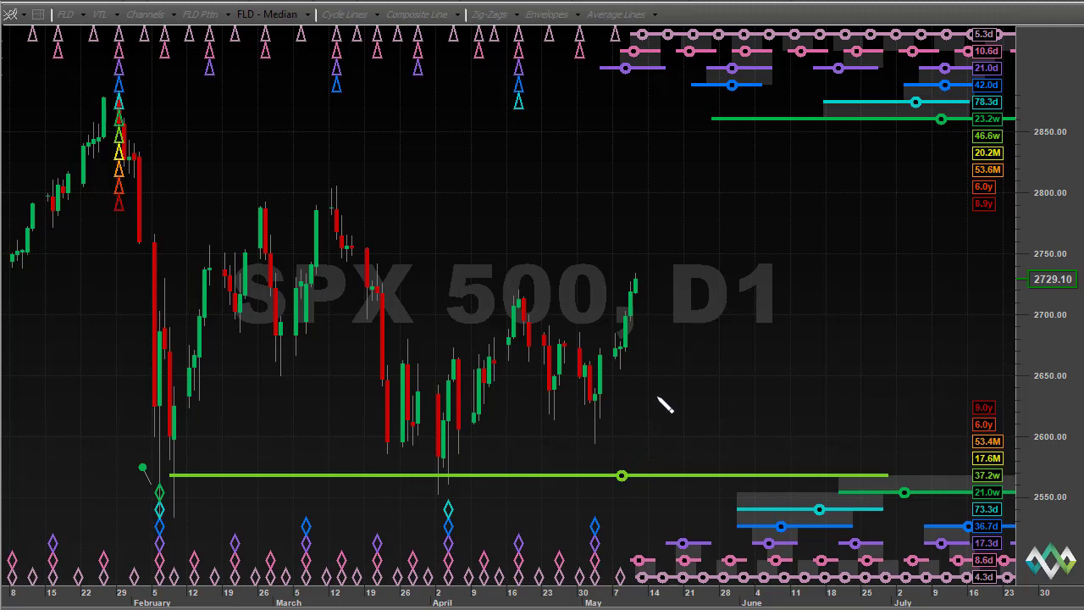
# Sketch a dashed vertical line through the 37.2w projection's centre down to the time axis, circle the early-May low, and clear the marks
pyautogui.moveTo(622, 400); pyautogui.dragTo(622, 511)
pyautogui.click(611, 551)
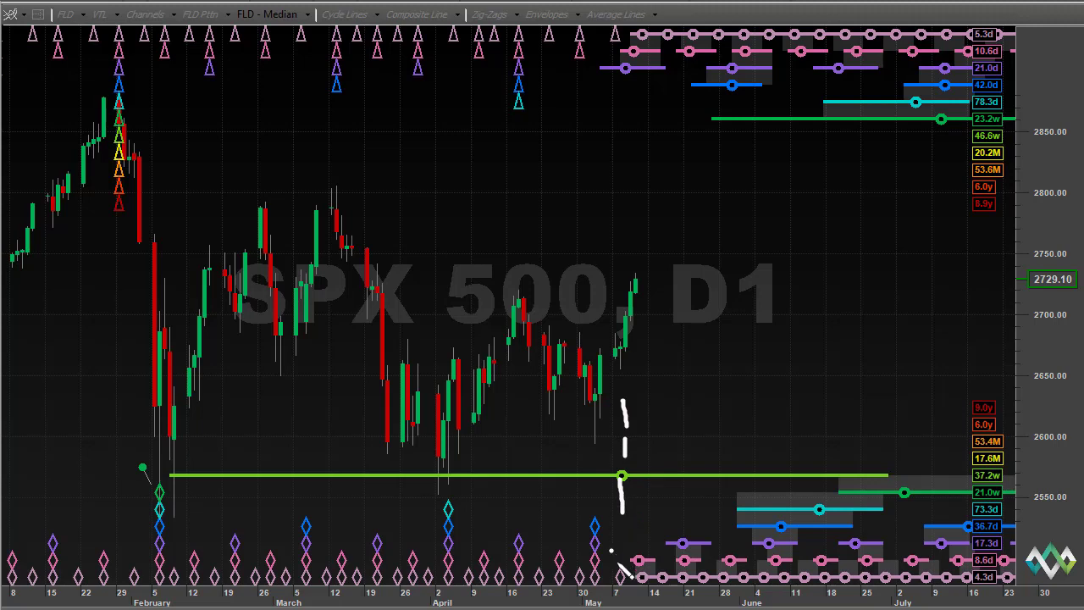
pyautogui.moveTo(611, 551); pyautogui.dragTo(616, 576)
pyautogui.moveTo(603, 432)
pyautogui.mouseDown()
pyautogui.moveTo(580, 450)
pyautogui.moveTo(603, 460)
pyautogui.mouseUp()
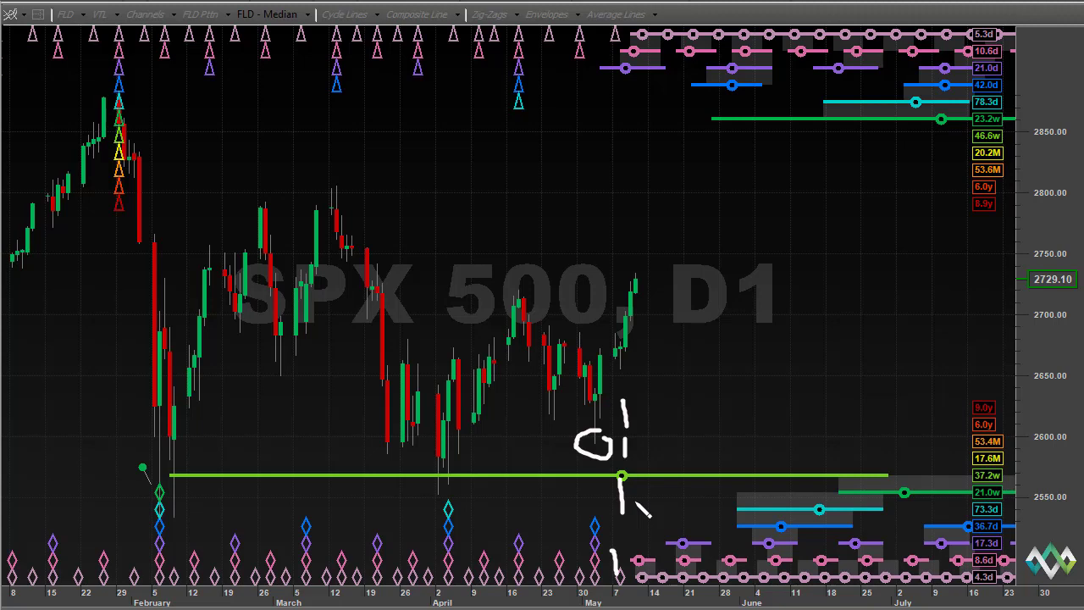
pyautogui.press('Escape')
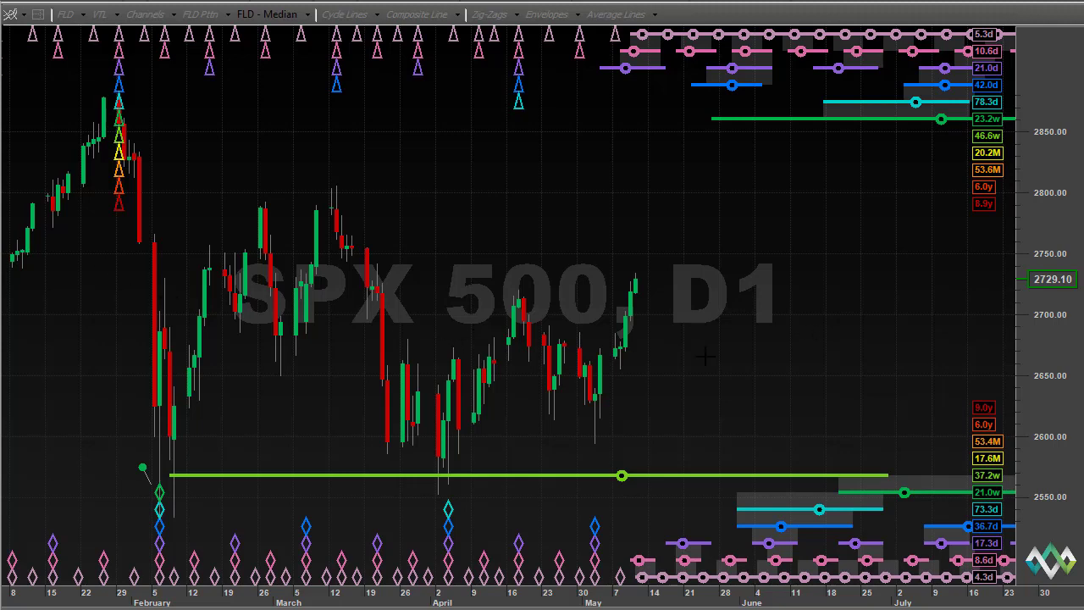
# Circle the early-May low and the stack of trough diamonds beneath it, undoing the extra stroke at the low
pyautogui.moveTo(1048, 456); pyautogui.dragTo(1059, 372)
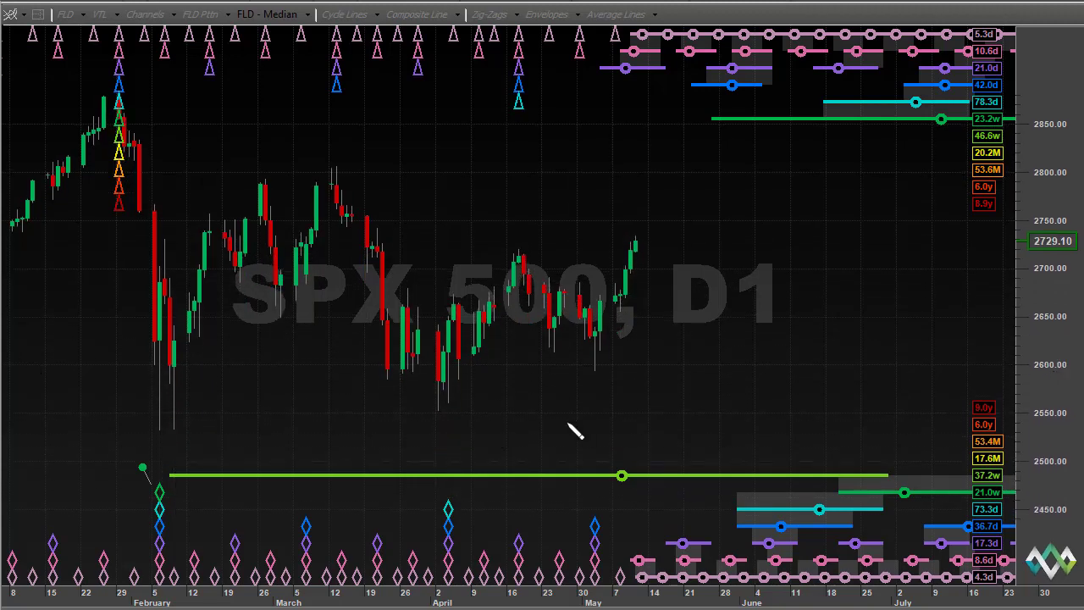
pyautogui.moveTo(608, 360)
pyautogui.mouseDown()
pyautogui.moveTo(598, 385)
pyautogui.moveTo(606, 359)
pyautogui.mouseUp()
pyautogui.moveTo(605, 513)
pyautogui.mouseDown()
pyautogui.moveTo(578, 571)
pyautogui.moveTo(587, 593)
pyautogui.moveTo(606, 510)
pyautogui.mouseUp()
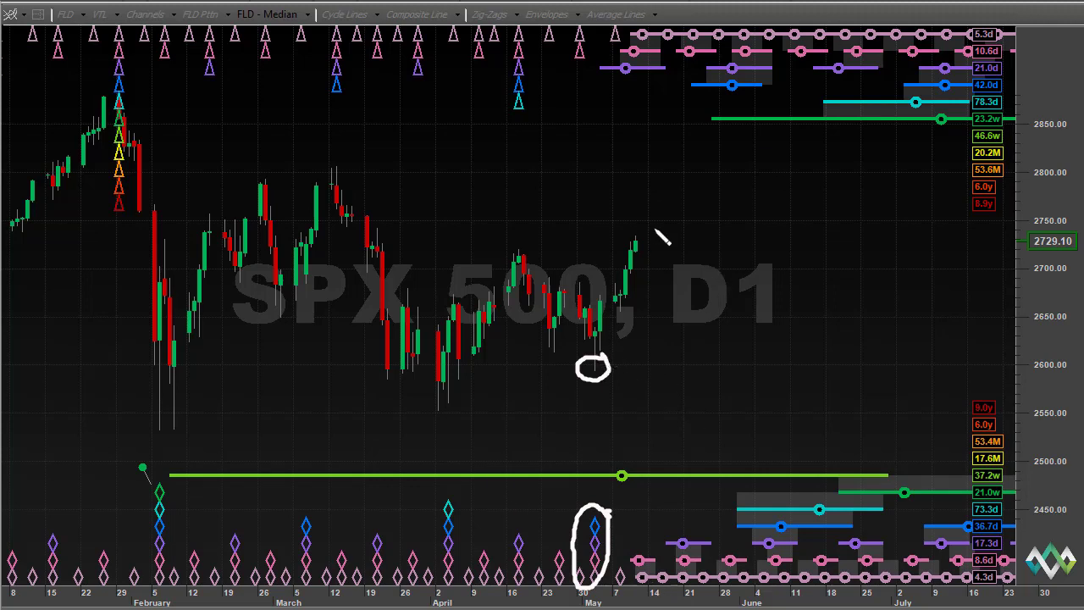
pyautogui.moveTo(598, 363); pyautogui.dragTo(611, 378)
pyautogui.hotkey('ctrl', 'z')
# Outline the projected 21.0d and 42.0d peaks with triangles and sketch a zigzag price path from the early-May low up to about 2810
pyautogui.moveTo(634, 46)
pyautogui.mouseDown()
pyautogui.moveTo(637, 74)
pyautogui.moveTo(659, 73)
pyautogui.moveTo(641, 30)
pyautogui.mouseUp()
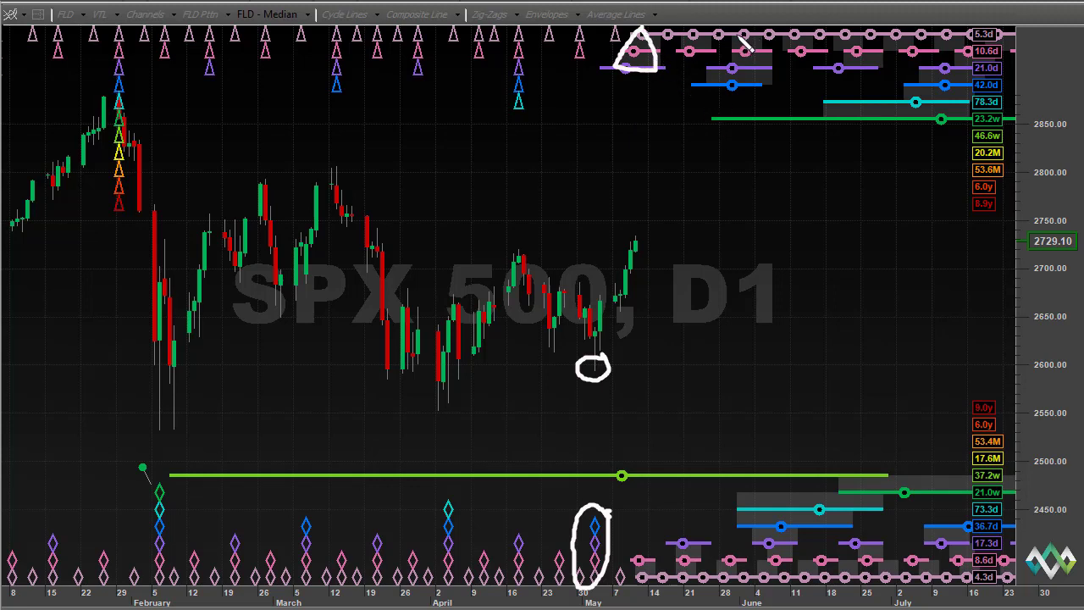
pyautogui.moveTo(738, 30)
pyautogui.mouseDown()
pyautogui.moveTo(716, 92)
pyautogui.moveTo(762, 95)
pyautogui.moveTo(740, 30)
pyautogui.mouseUp()
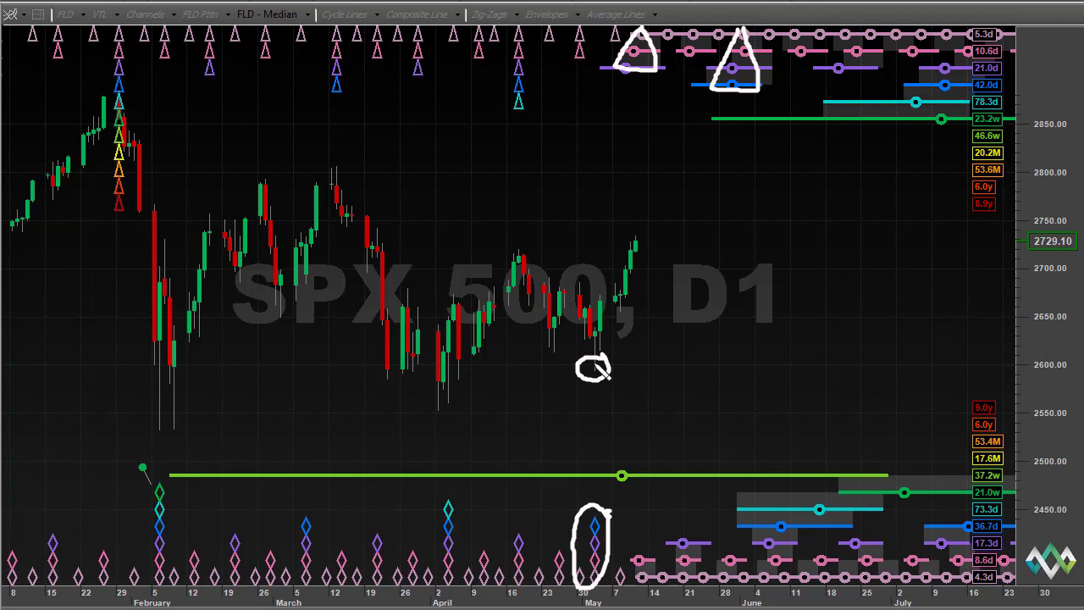
pyautogui.moveTo(599, 364)
pyautogui.mouseDown()
pyautogui.moveTo(646, 271)
pyautogui.moveTo(652, 223)
pyautogui.moveTo(661, 213)
pyautogui.moveTo(688, 287)
pyautogui.moveTo(725, 159)
pyautogui.mouseUp()
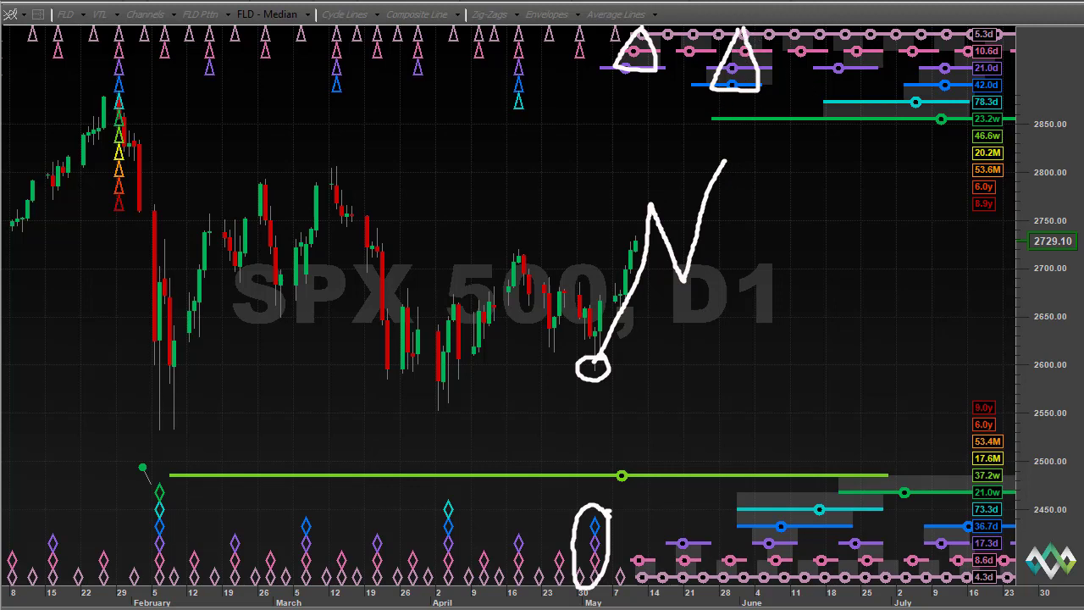
# Outline the June trough projections, extend the price path down to an arrowhead near 2515 in mid-June, and clear all marks
pyautogui.moveTo(726, 476)
pyautogui.mouseDown()
pyautogui.moveTo(768, 573)
pyautogui.moveTo(793, 598)
pyautogui.moveTo(800, 570)
pyautogui.moveTo(910, 476)
pyautogui.moveTo(729, 479)
pyautogui.mouseUp()
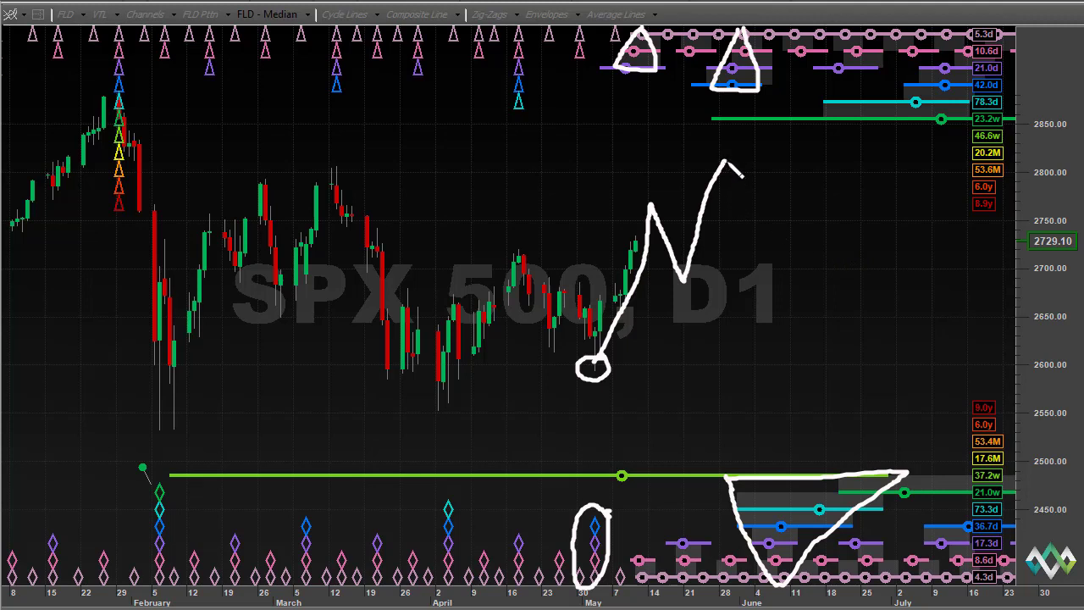
pyautogui.moveTo(726, 163); pyautogui.dragTo(813, 446)
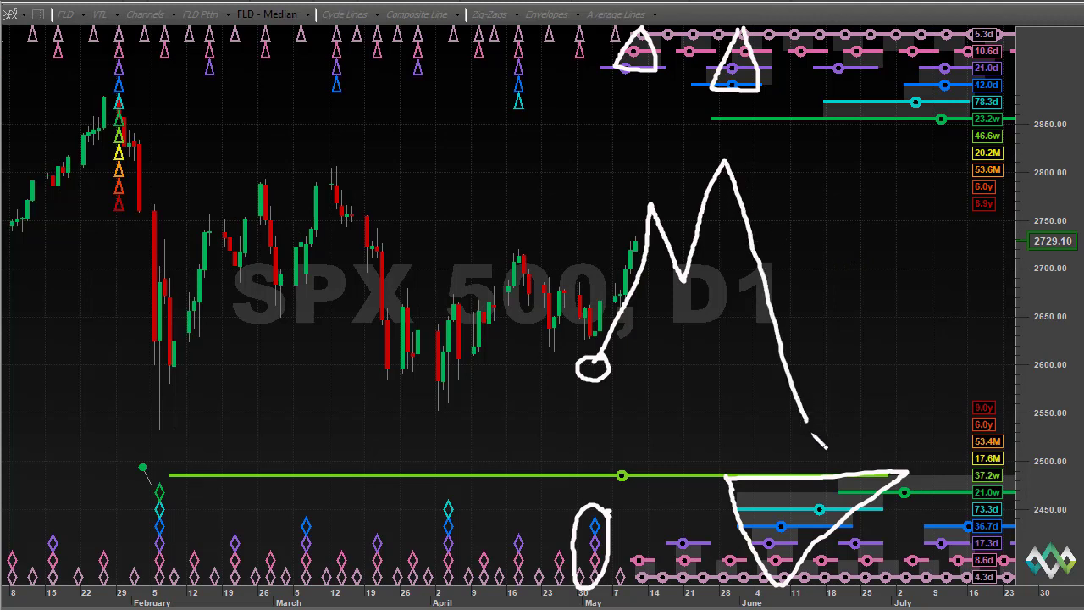
pyautogui.moveTo(775, 407)
pyautogui.mouseDown()
pyautogui.moveTo(815, 452)
pyautogui.moveTo(835, 408)
pyautogui.moveTo(773, 405)
pyautogui.mouseUp()
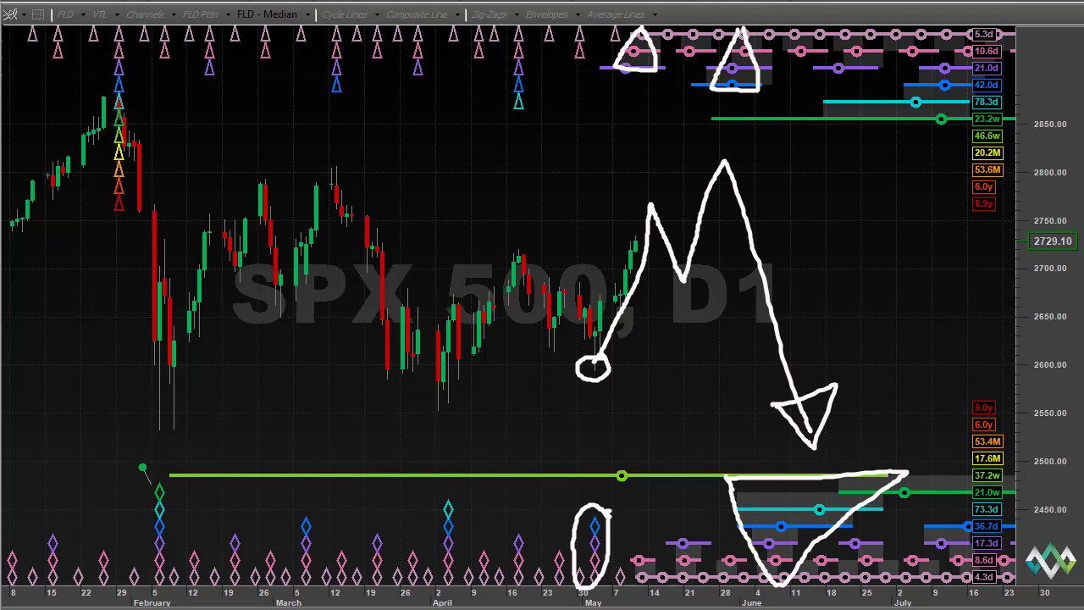
pyautogui.press('Escape')
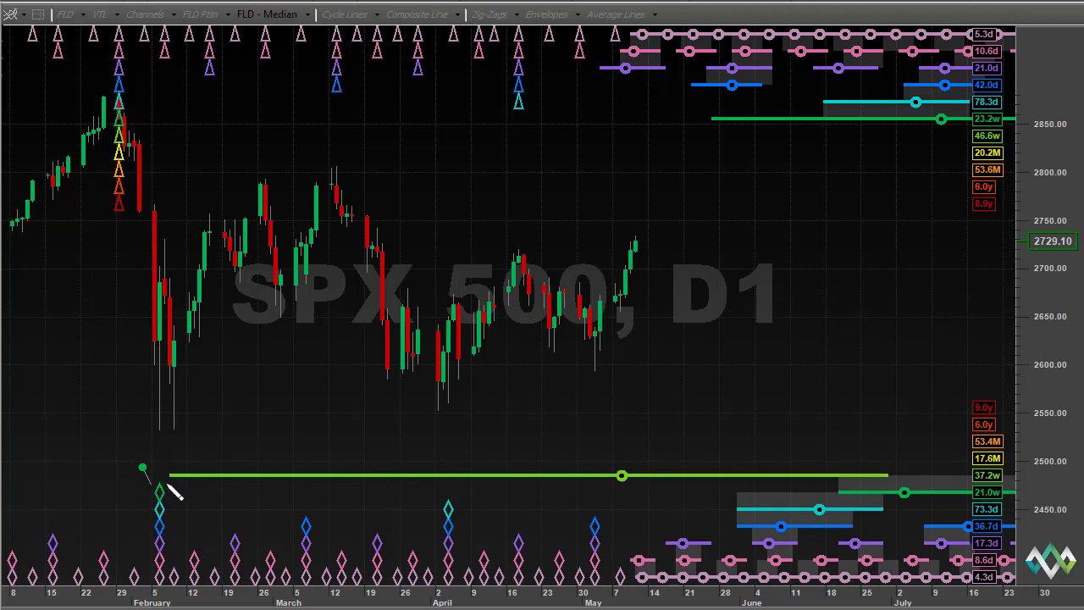
# Circle the early-February and early-April lows to compare them, and clear the marks
pyautogui.moveTo(176, 418); pyautogui.dragTo(166, 412)
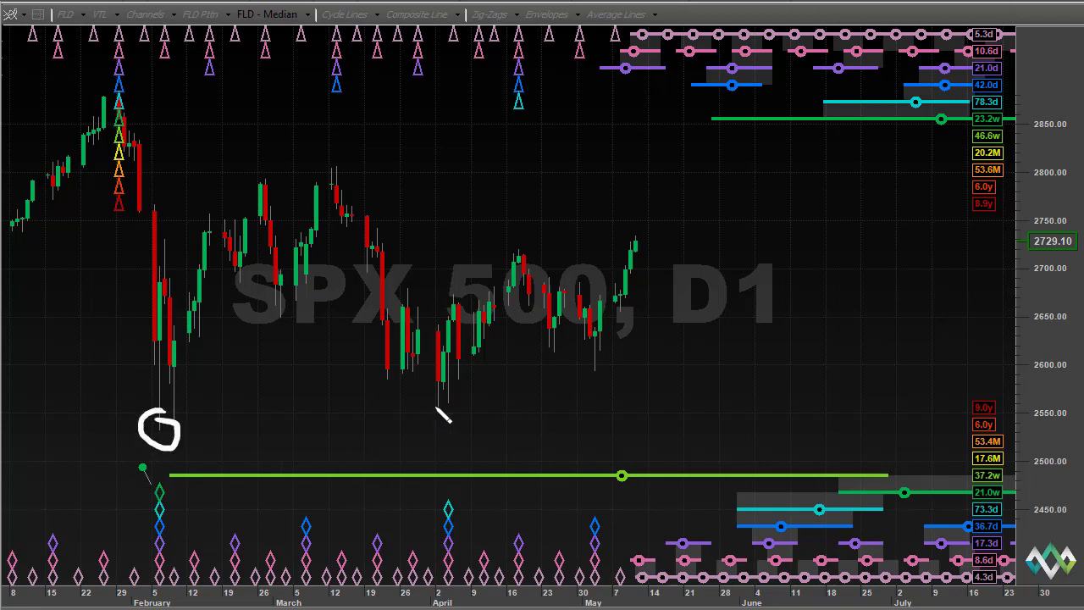
pyautogui.moveTo(438, 409)
pyautogui.mouseDown()
pyautogui.moveTo(441, 423)
pyautogui.moveTo(458, 396)
pyautogui.mouseUp()
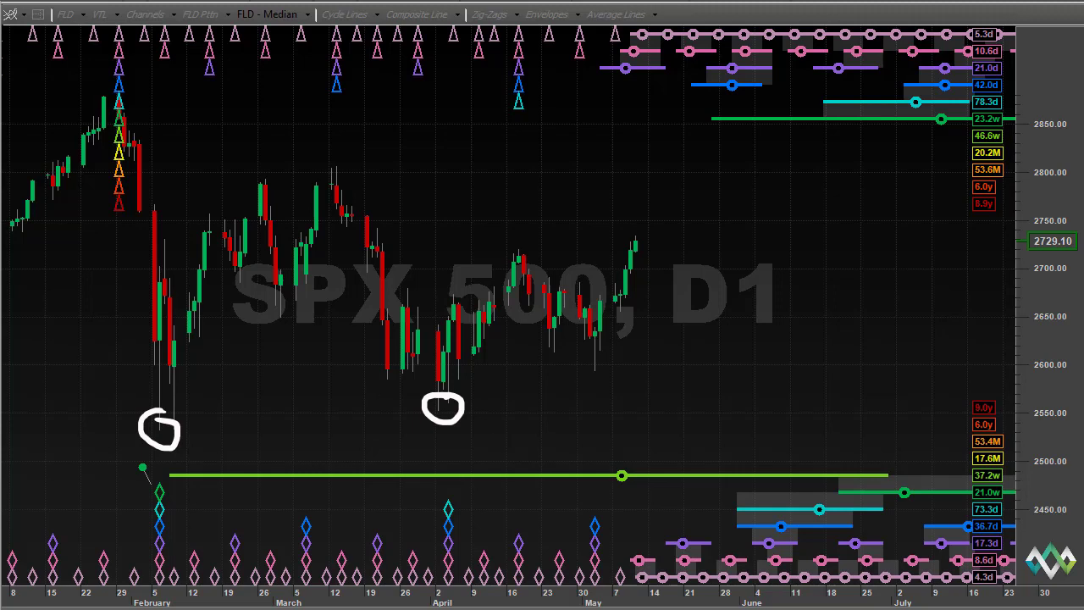
pyautogui.press('Escape')
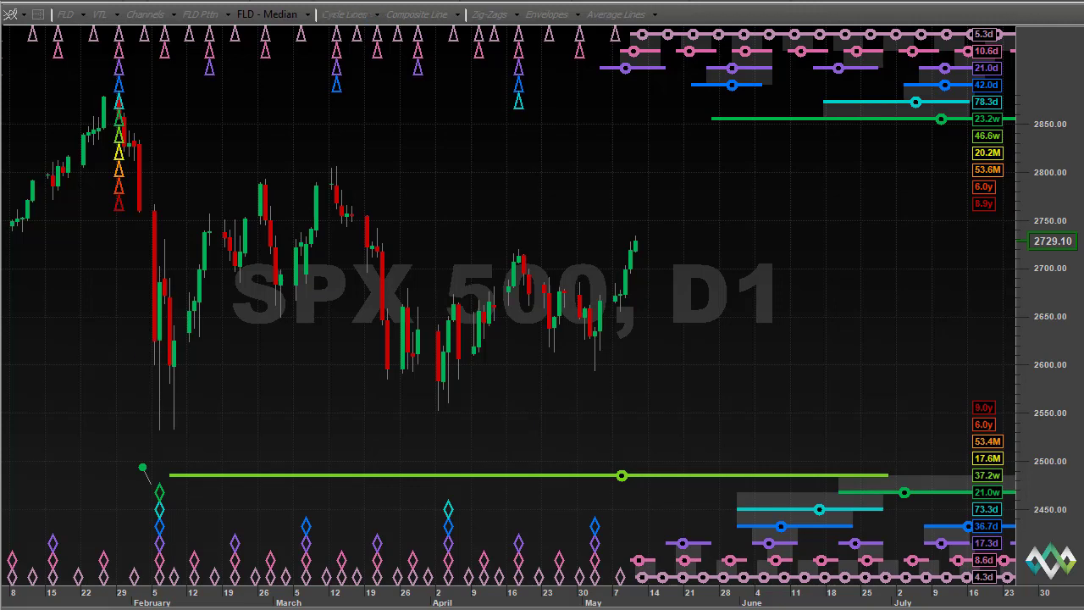
# Hide the peak analysis so only the trough analysis is displayed with the price bars from late November onward
pyautogui.scroll(-2, 508, 305)
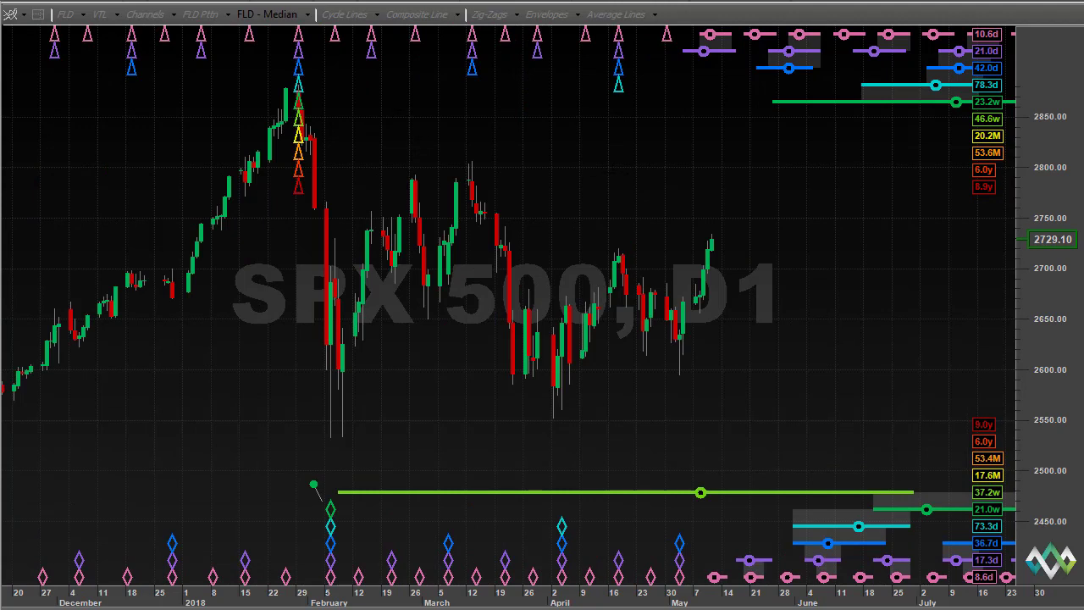
pyautogui.click(627, 3)
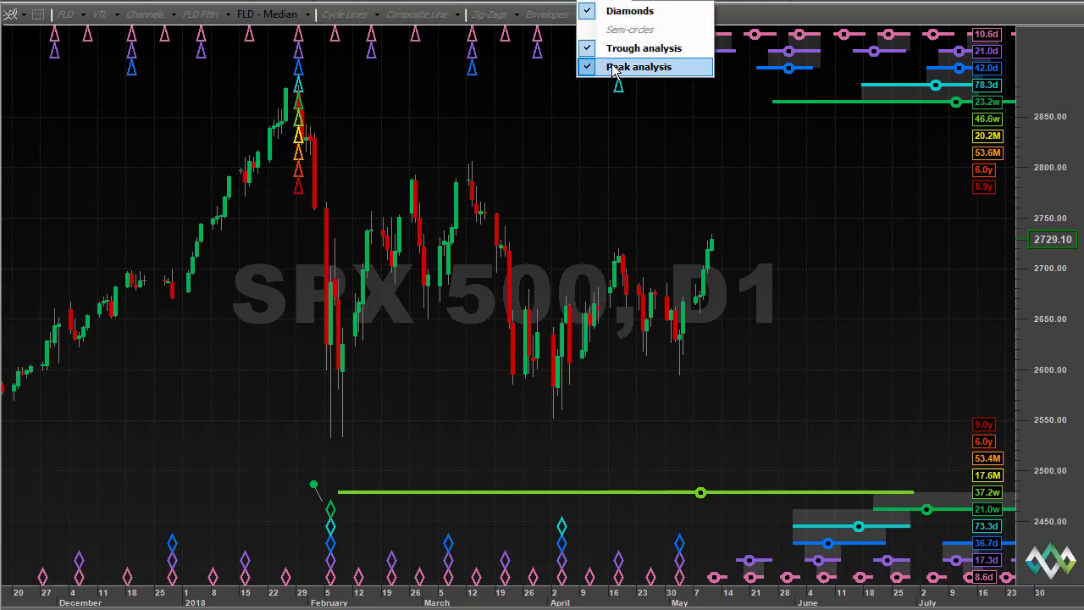
pyautogui.click(584, 67)
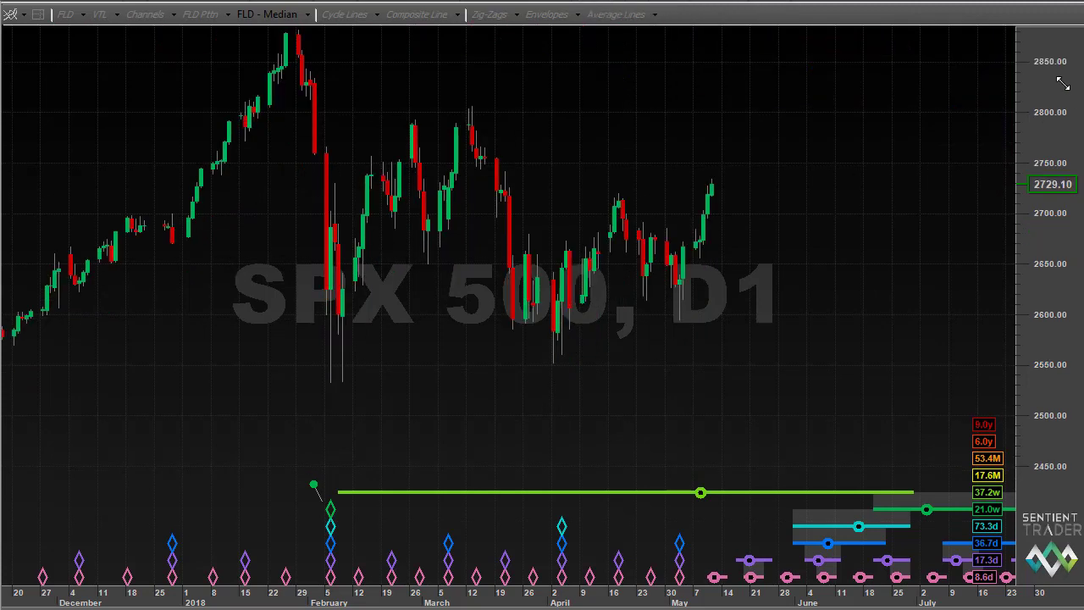
pyautogui.moveTo(1063, 84); pyautogui.dragTo(1056, 135)
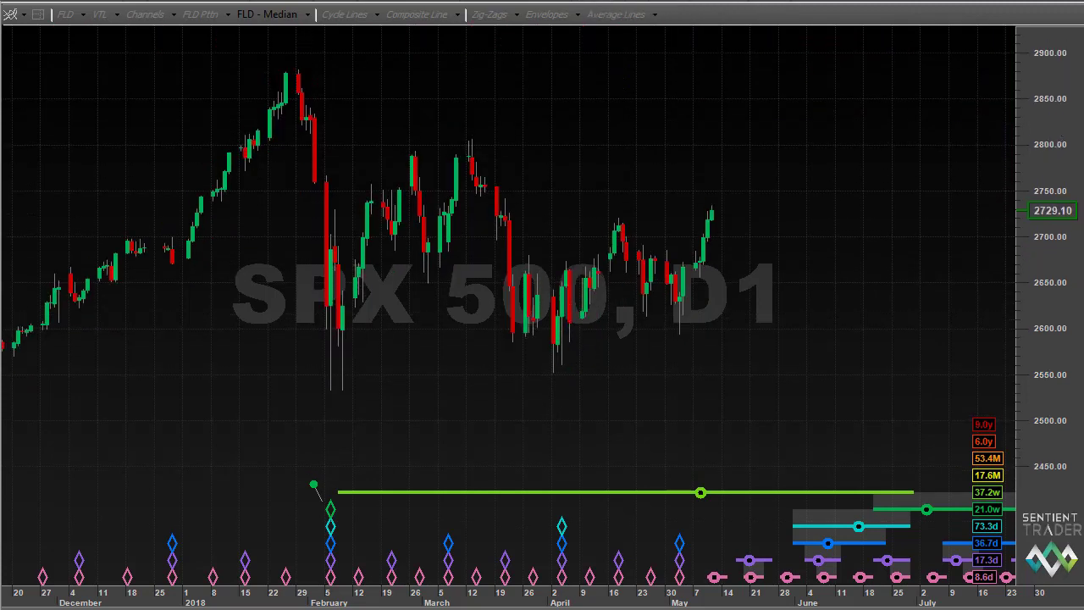
# Draw converging lines over the highs since late January and under the lows since February, marking the February low with a circle and X
pyautogui.moveTo(288, 66)
pyautogui.mouseDown()
pyautogui.moveTo(722, 259)
pyautogui.moveTo(776, 269)
pyautogui.mouseUp()
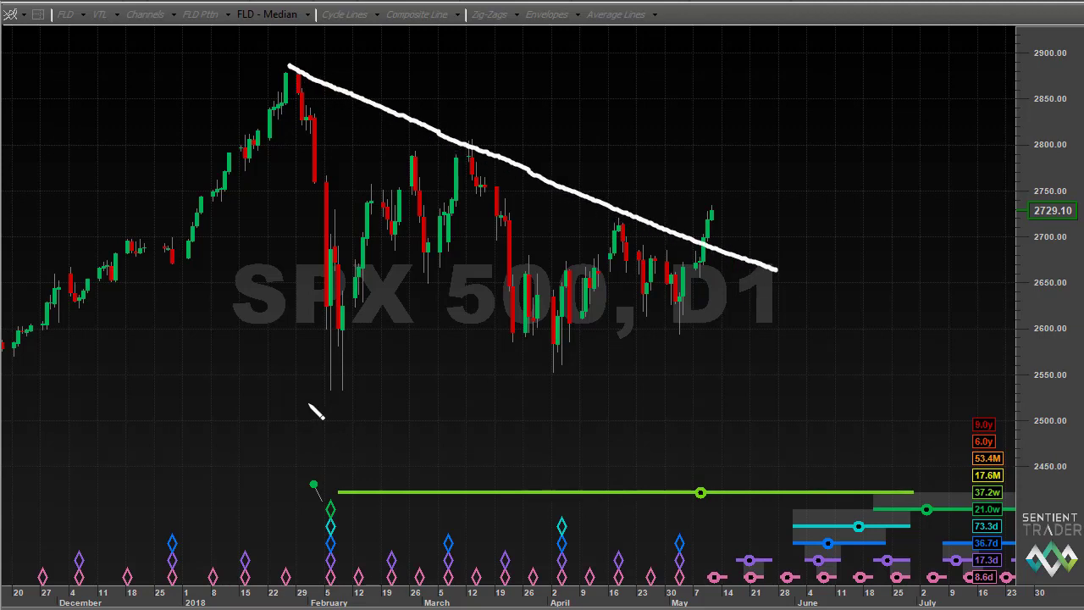
pyautogui.moveTo(305, 400); pyautogui.dragTo(843, 299)
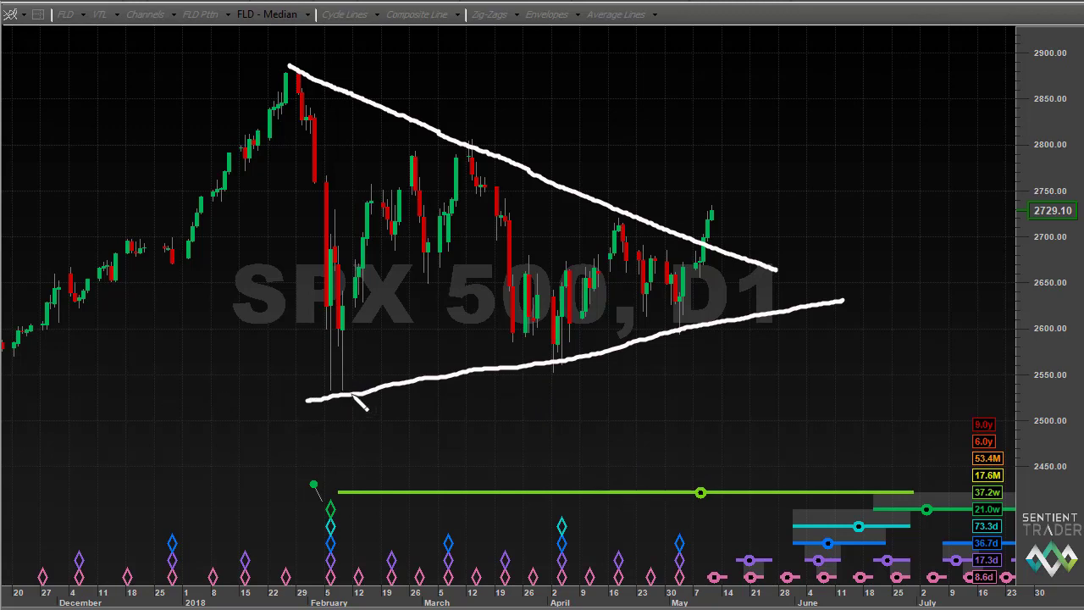
pyautogui.moveTo(353, 386)
pyautogui.mouseDown()
pyautogui.moveTo(319, 407)
pyautogui.moveTo(359, 422)
pyautogui.moveTo(346, 378)
pyautogui.mouseUp()
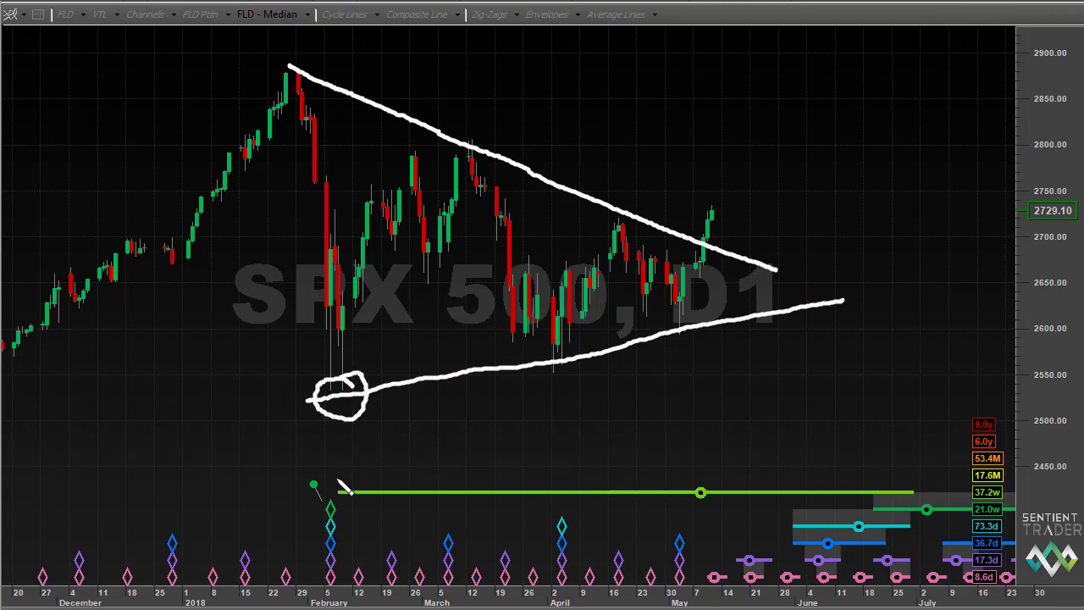
pyautogui.moveTo(324, 430)
pyautogui.mouseDown()
pyautogui.moveTo(363, 461)
pyautogui.moveTo(315, 460)
pyautogui.mouseUp()
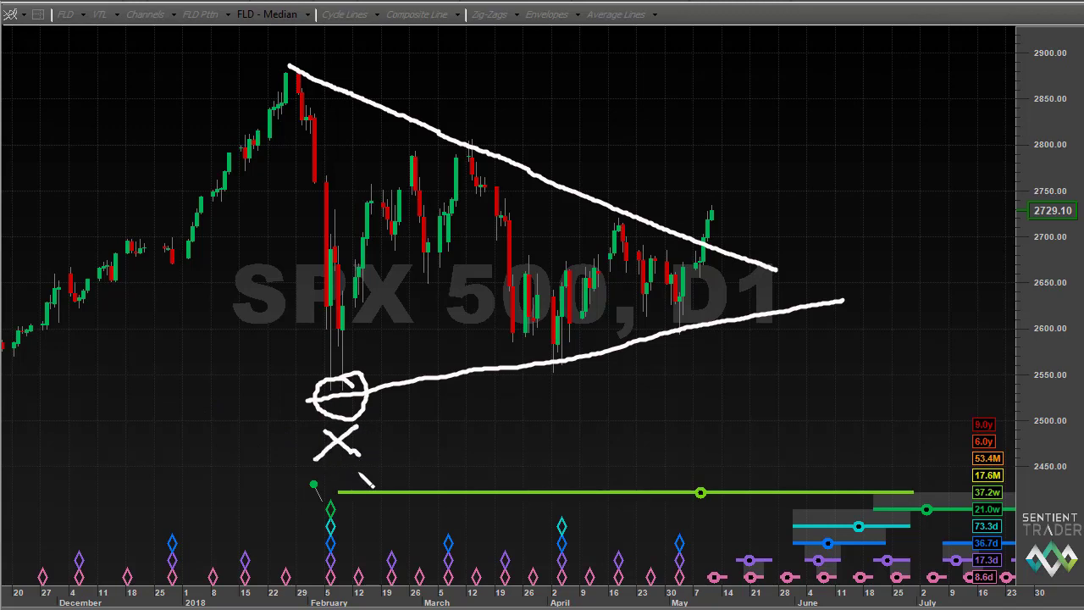
# Circle the early-May low on the rising line and draw arrows to that low and to the 37.2w projection's centre
pyautogui.moveTo(695, 315)
pyautogui.mouseDown()
pyautogui.moveTo(663, 331)
pyautogui.moveTo(692, 348)
pyautogui.moveTo(693, 316)
pyautogui.mouseUp()
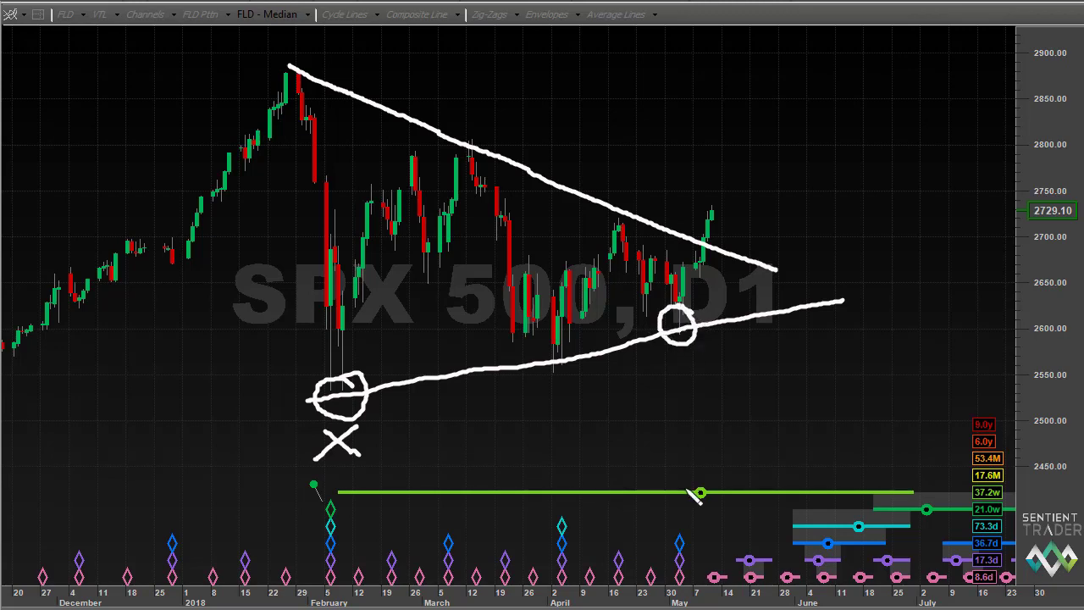
pyautogui.moveTo(775, 380)
pyautogui.mouseDown()
pyautogui.moveTo(718, 493)
pyautogui.moveTo(746, 464)
pyautogui.moveTo(720, 461)
pyautogui.mouseUp()
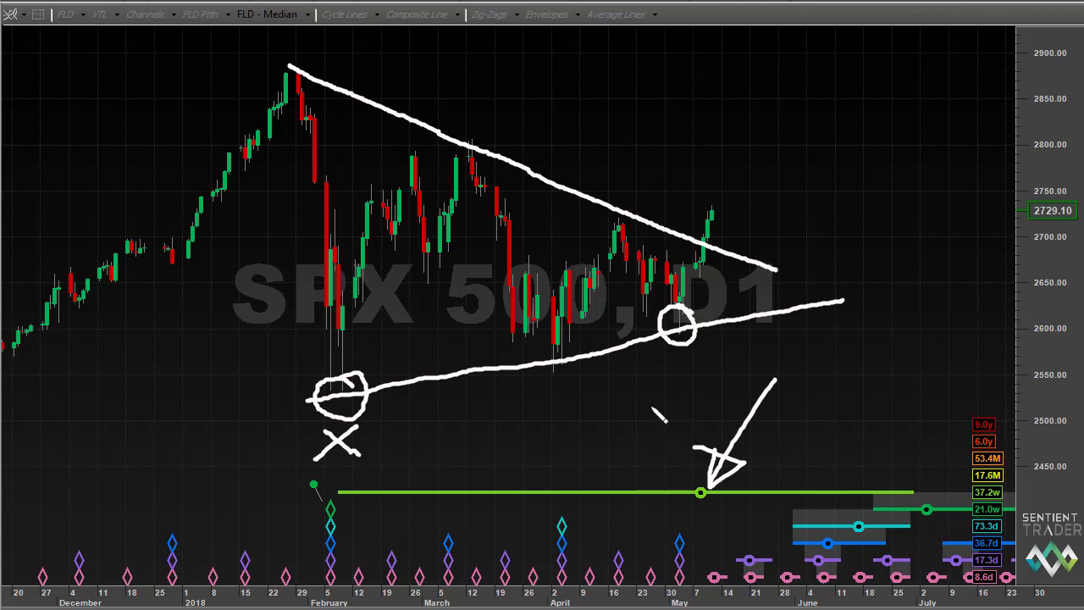
pyautogui.moveTo(653, 407)
pyautogui.mouseDown()
pyautogui.moveTo(680, 356)
pyautogui.moveTo(662, 372)
pyautogui.moveTo(678, 357)
pyautogui.moveTo(695, 386)
pyautogui.moveTo(659, 366)
pyautogui.mouseUp()
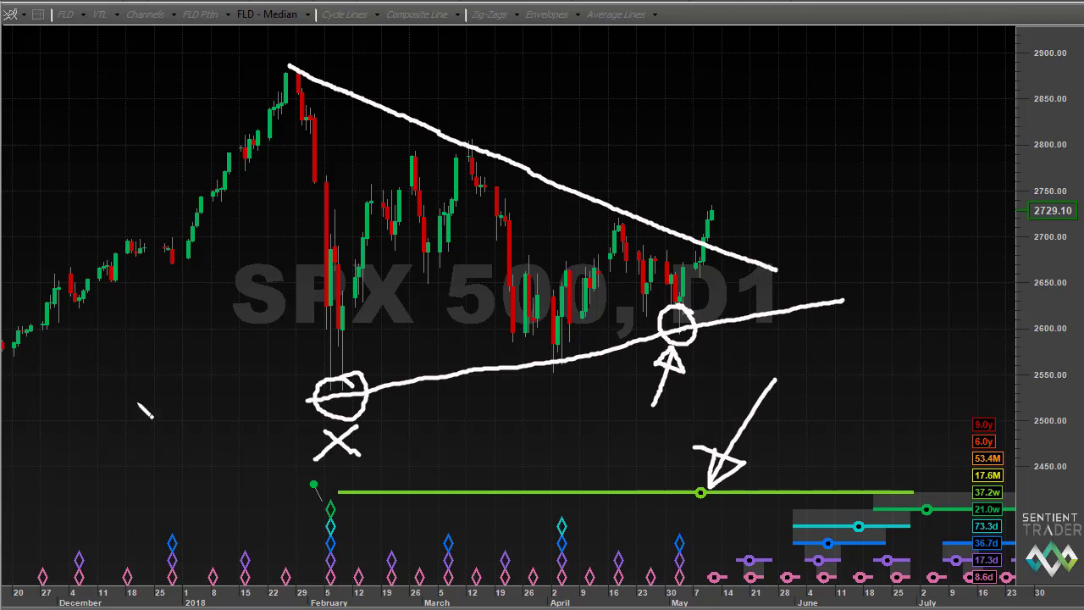
# Circle the February and early-April lows, add a second arrow to the early-May low, and circle the upper February trough diamonds
pyautogui.moveTo(369, 386)
pyautogui.mouseDown()
pyautogui.moveTo(315, 391)
pyautogui.moveTo(348, 423)
pyautogui.moveTo(364, 400)
pyautogui.mouseUp()
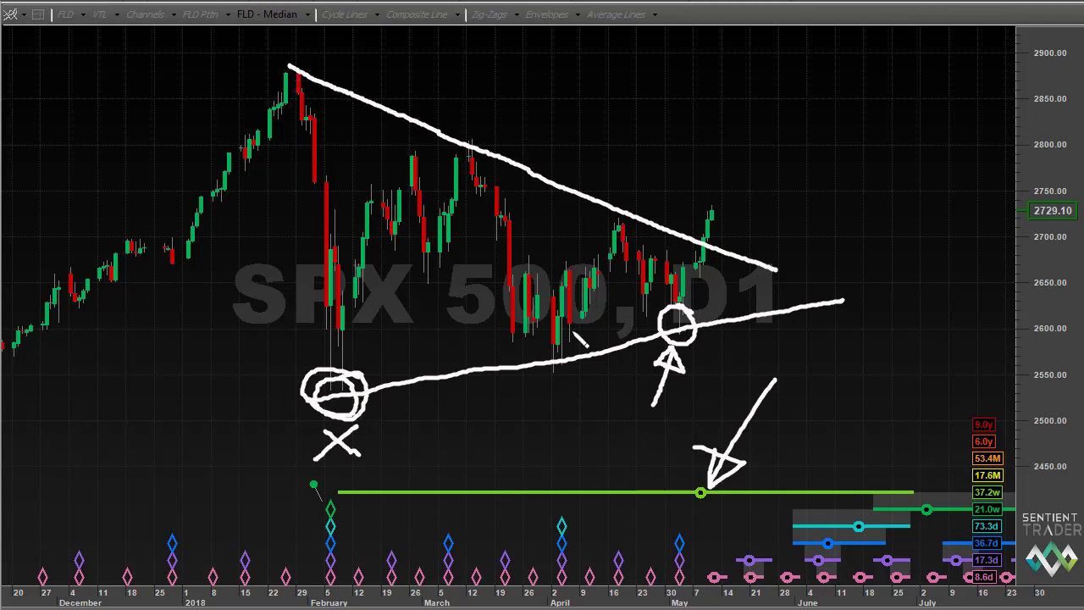
pyautogui.moveTo(581, 355)
pyautogui.mouseDown()
pyautogui.moveTo(535, 371)
pyautogui.moveTo(586, 354)
pyautogui.moveTo(546, 339)
pyautogui.mouseUp()
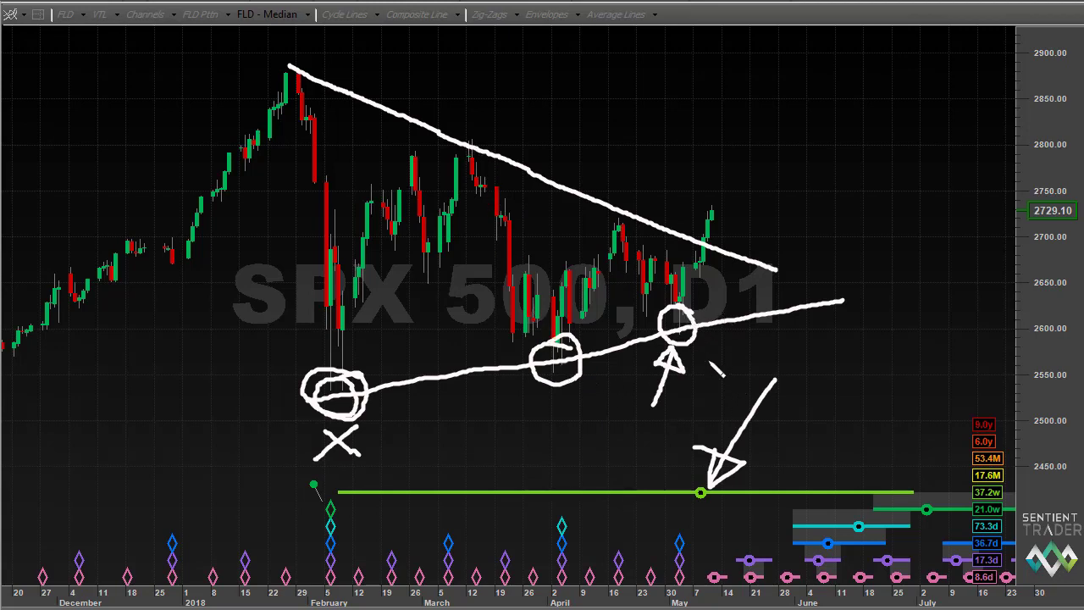
pyautogui.moveTo(690, 347)
pyautogui.mouseDown()
pyautogui.moveTo(734, 373)
pyautogui.moveTo(699, 381)
pyautogui.moveTo(721, 363)
pyautogui.mouseUp()
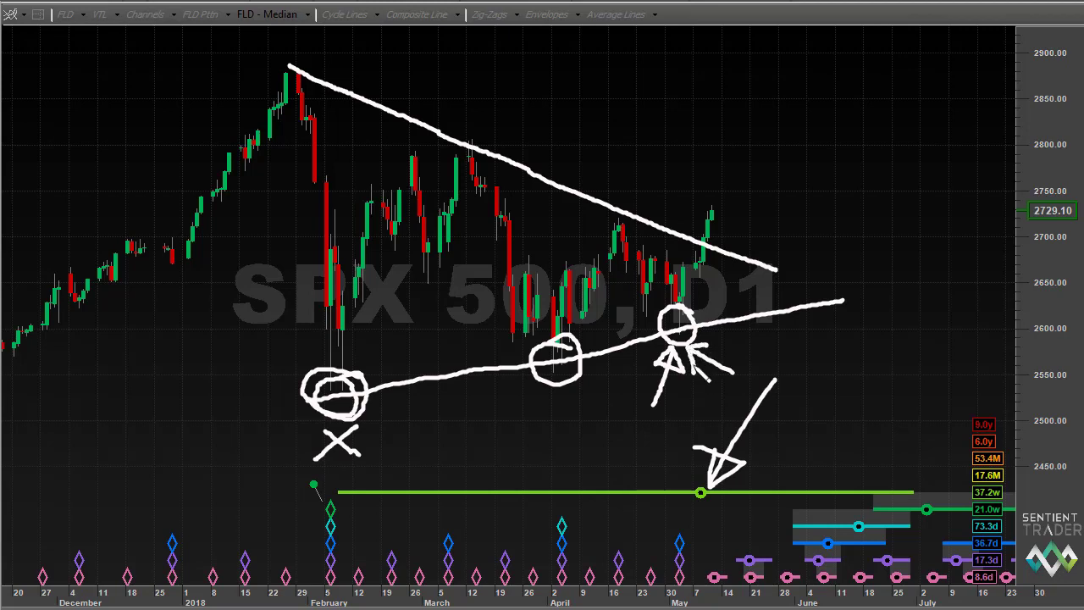
pyautogui.moveTo(717, 423); pyautogui.dragTo(726, 436)
pyautogui.moveTo(357, 489)
pyautogui.mouseDown()
pyautogui.moveTo(332, 549)
pyautogui.moveTo(354, 488)
pyautogui.mouseUp()
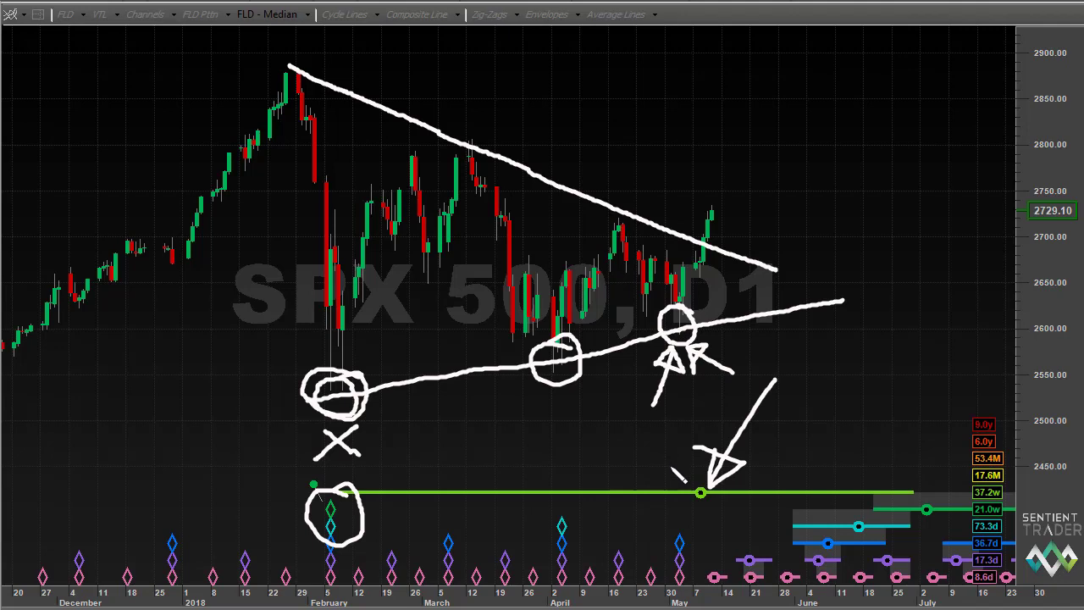
# Draw a third arrow pointing up toward the early-May low, and clear all drawn annotations from the chart
pyautogui.moveTo(669, 464)
pyautogui.mouseDown()
pyautogui.moveTo(665, 398)
pyautogui.moveTo(701, 413)
pyautogui.moveTo(657, 408)
pyautogui.mouseUp()
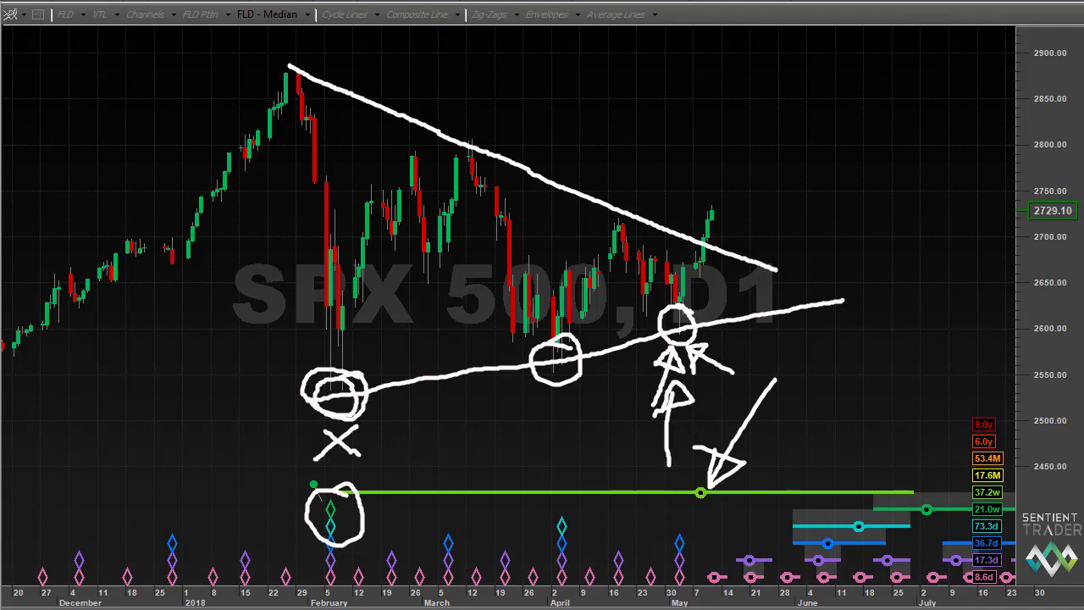
pyautogui.press('Escape')
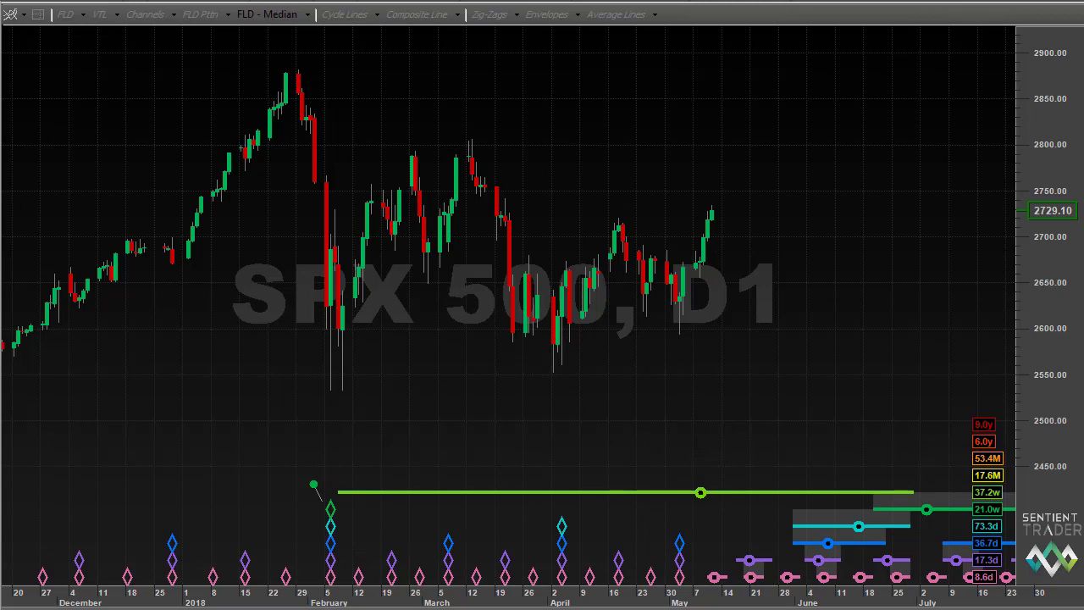
# Display the peak analysis again and circle the early-May low, its trough diamonds and the early-February trough diamonds
pyautogui.click(625, 3)
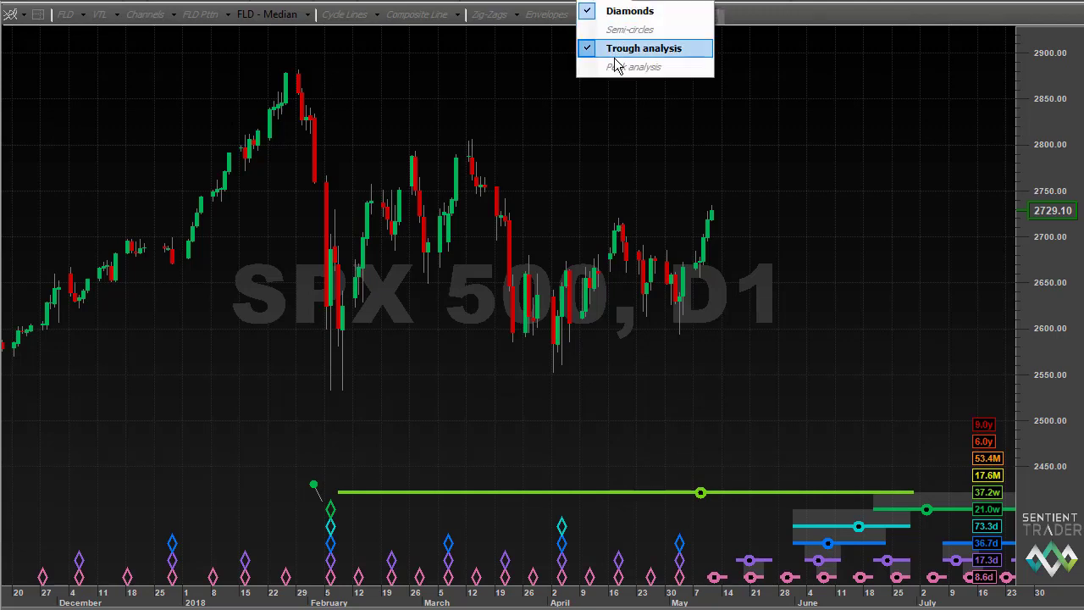
pyautogui.click(616, 68)
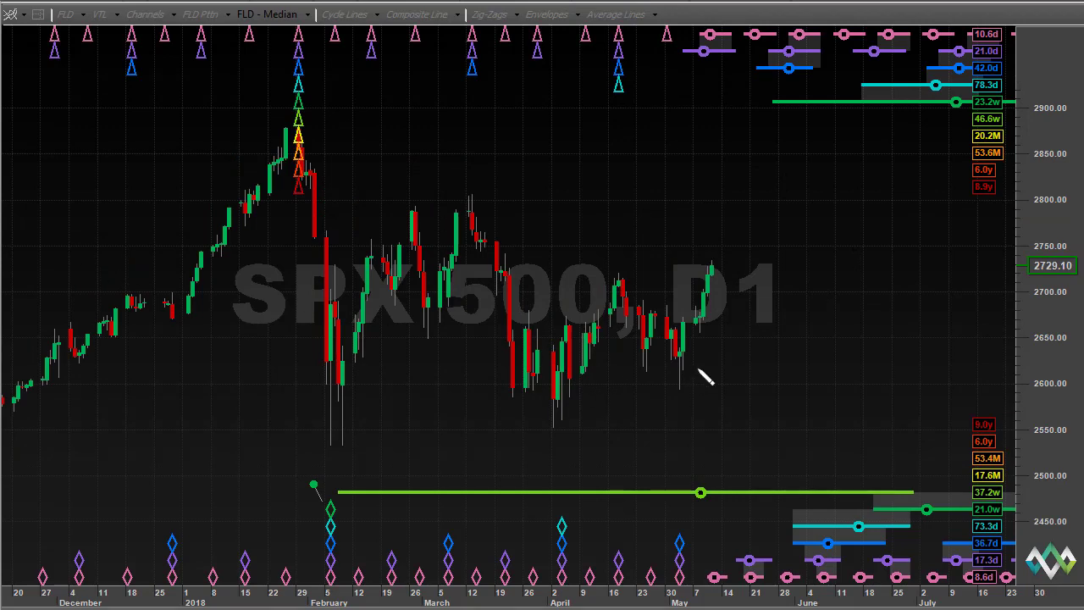
pyautogui.moveTo(700, 367)
pyautogui.mouseDown()
pyautogui.moveTo(667, 371)
pyautogui.moveTo(678, 397)
pyautogui.moveTo(700, 364)
pyautogui.mouseUp()
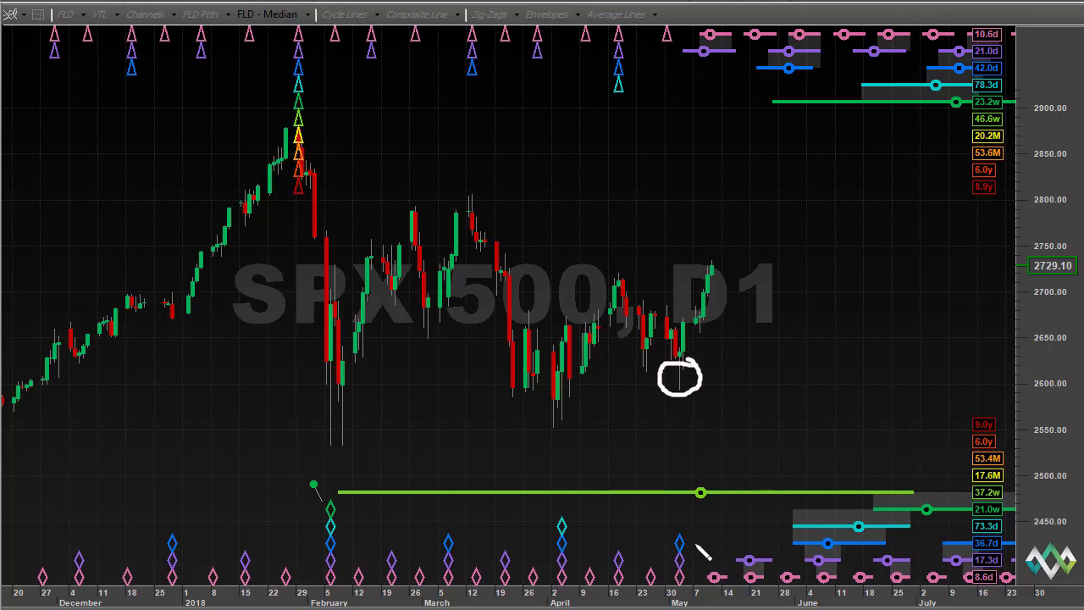
pyautogui.moveTo(691, 535)
pyautogui.mouseDown()
pyautogui.moveTo(660, 599)
pyautogui.moveTo(710, 555)
pyautogui.mouseUp()
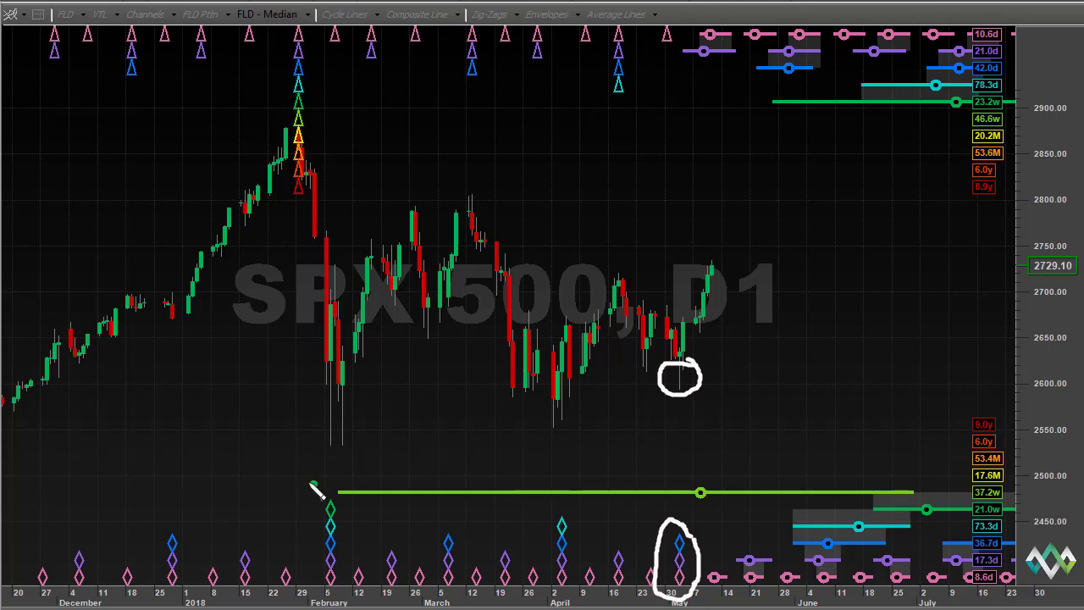
pyautogui.moveTo(351, 496)
pyautogui.mouseDown()
pyautogui.moveTo(299, 460)
pyautogui.moveTo(280, 489)
pyautogui.moveTo(289, 579)
pyautogui.moveTo(318, 603)
pyautogui.moveTo(361, 548)
pyautogui.moveTo(338, 484)
pyautogui.mouseUp()
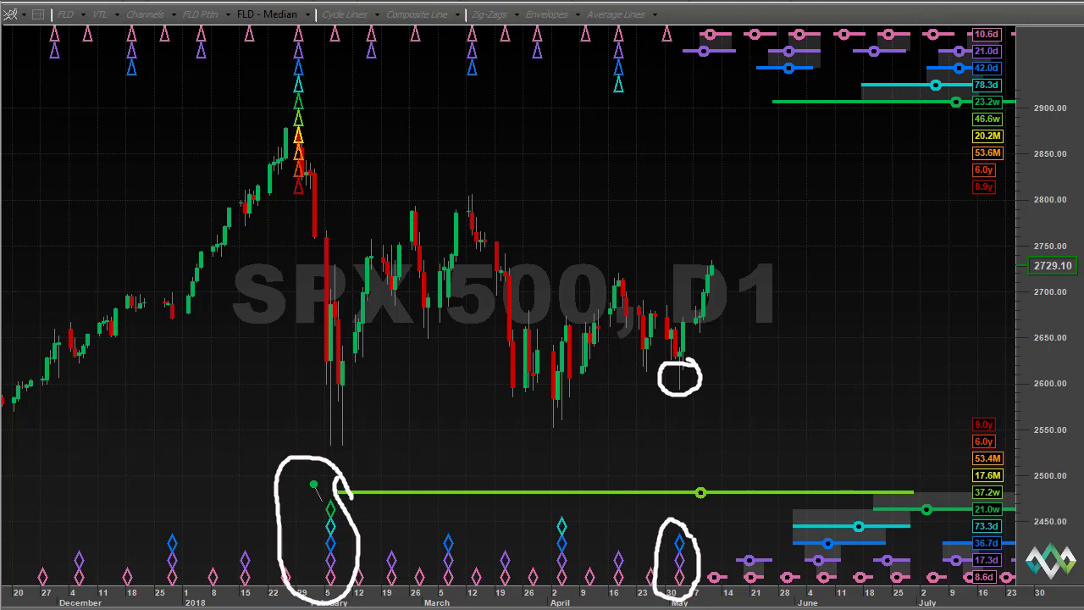
pyautogui.press('Escape')
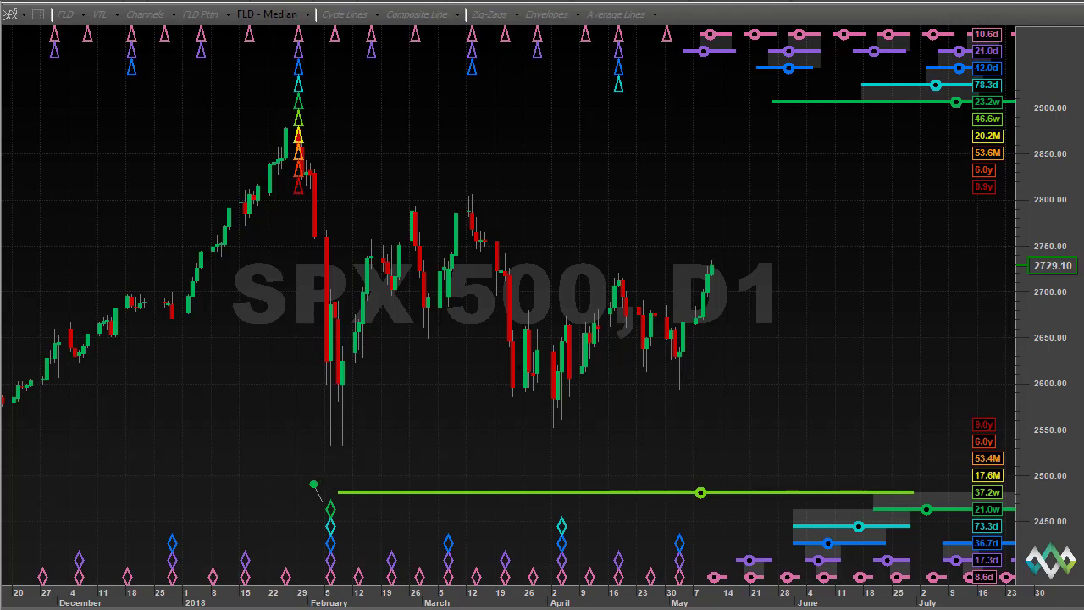
# Switch to the 20-WEEK 2017 daily analysis and hide its composite line
pyautogui.click(483, 90)
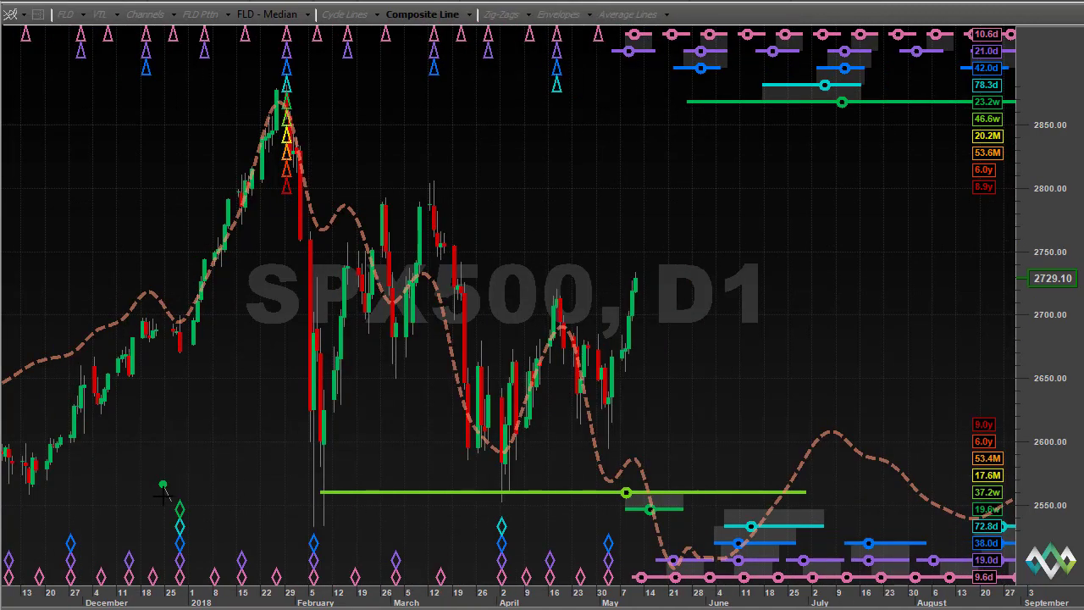
pyautogui.click(420, 17)
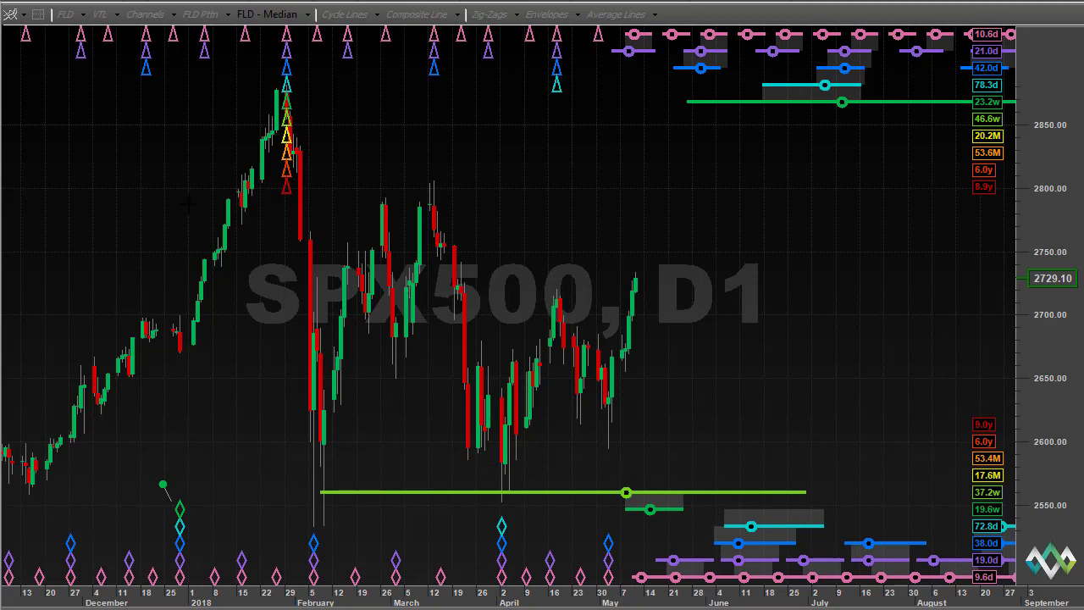
pyautogui.moveTo(188, 204); pyautogui.dragTo(776, 446)
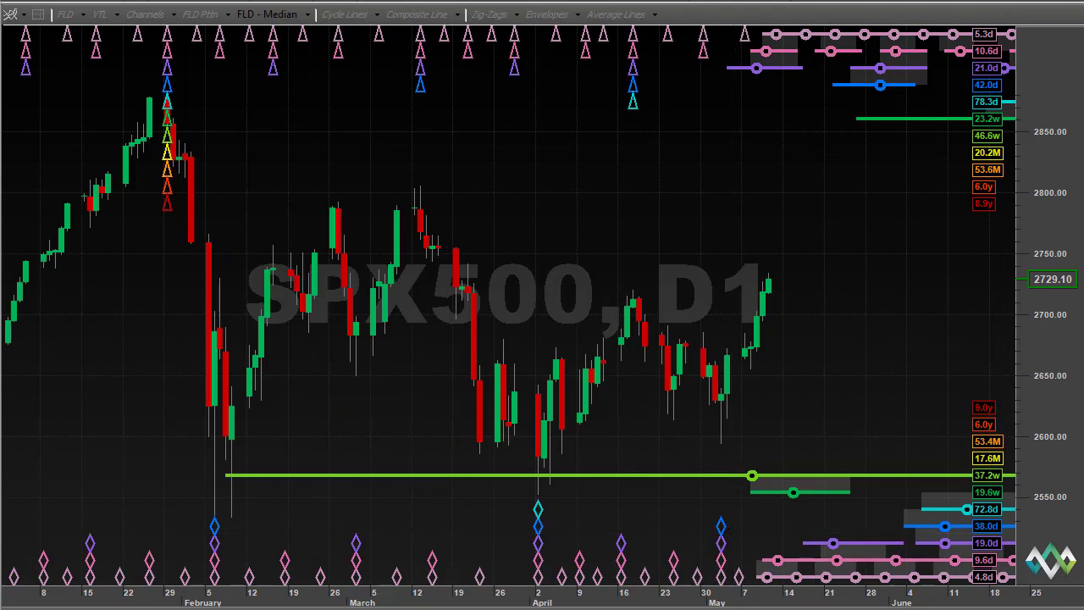
# Circle the early-May trough diamonds, draw an arrow to the early-May low, and circle the early-April and February lows
pyautogui.moveTo(745, 533)
pyautogui.mouseDown()
pyautogui.moveTo(696, 573)
pyautogui.moveTo(707, 597)
pyautogui.moveTo(752, 587)
pyautogui.moveTo(749, 539)
pyautogui.moveTo(762, 597)
pyautogui.mouseUp()
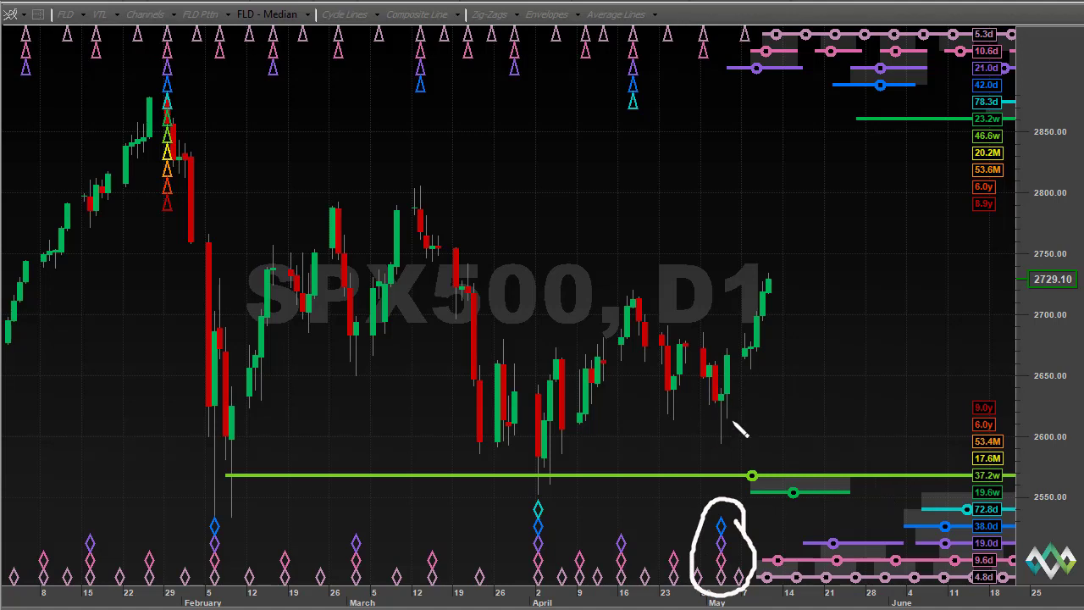
pyautogui.moveTo(844, 451)
pyautogui.mouseDown()
pyautogui.moveTo(741, 437)
pyautogui.moveTo(762, 452)
pyautogui.moveTo(768, 416)
pyautogui.mouseUp()
pyautogui.click(765, 416)
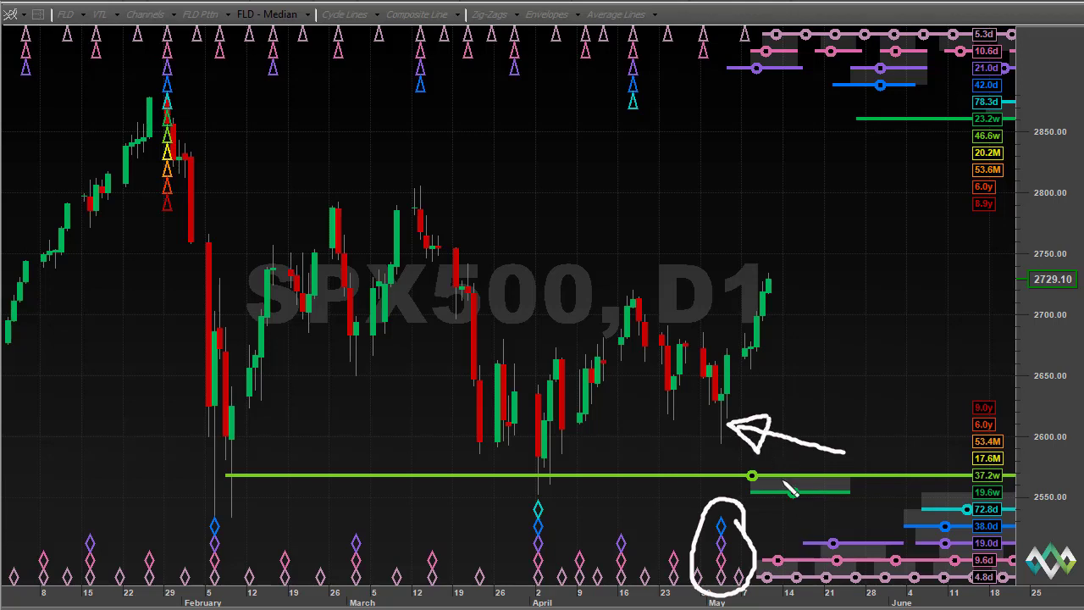
pyautogui.moveTo(547, 493)
pyautogui.mouseDown()
pyautogui.moveTo(527, 484)
pyautogui.moveTo(547, 502)
pyautogui.moveTo(549, 489)
pyautogui.mouseUp()
pyautogui.moveTo(197, 498)
pyautogui.mouseDown()
pyautogui.moveTo(240, 502)
pyautogui.moveTo(229, 481)
pyautogui.mouseUp()
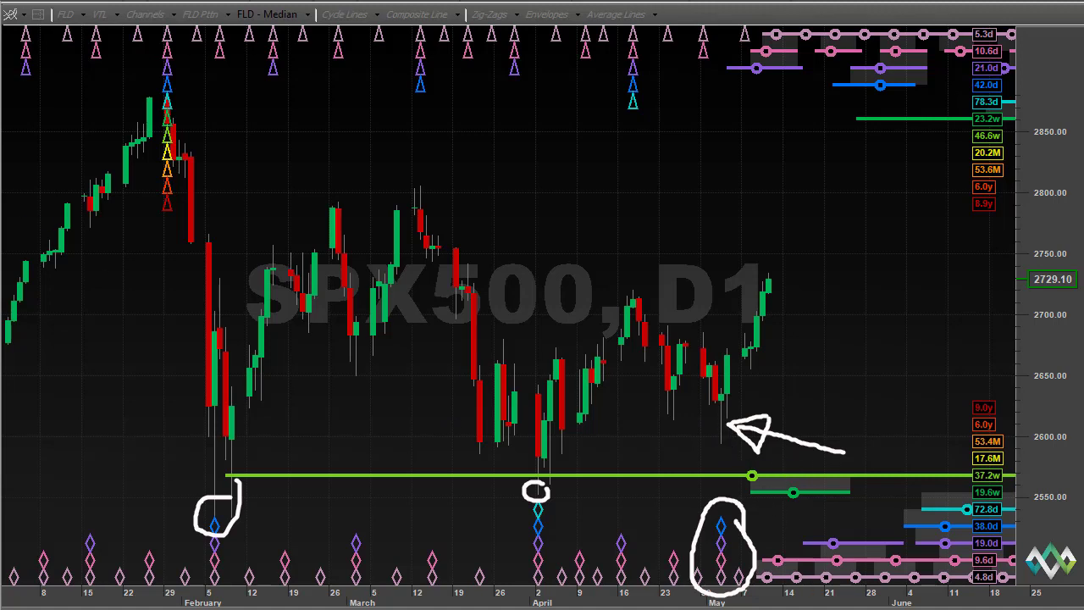
pyautogui.press('Escape')
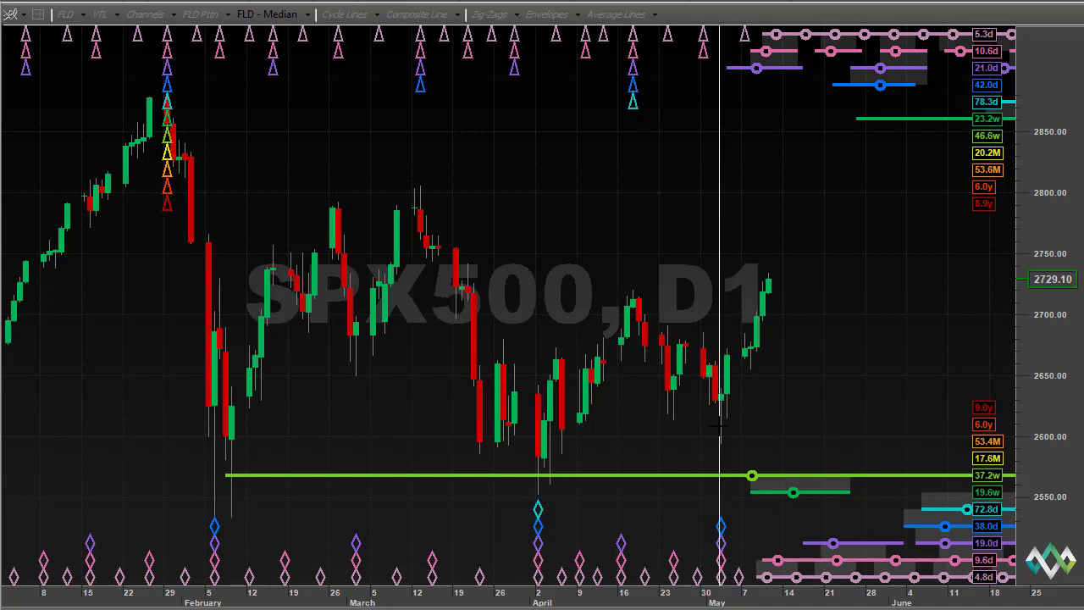
# Switch to the 40-week May daily analysis and line up the early-May low with the trough projections using the crosshair
pyautogui.click(433, 1)
pyautogui.click(484, 106)
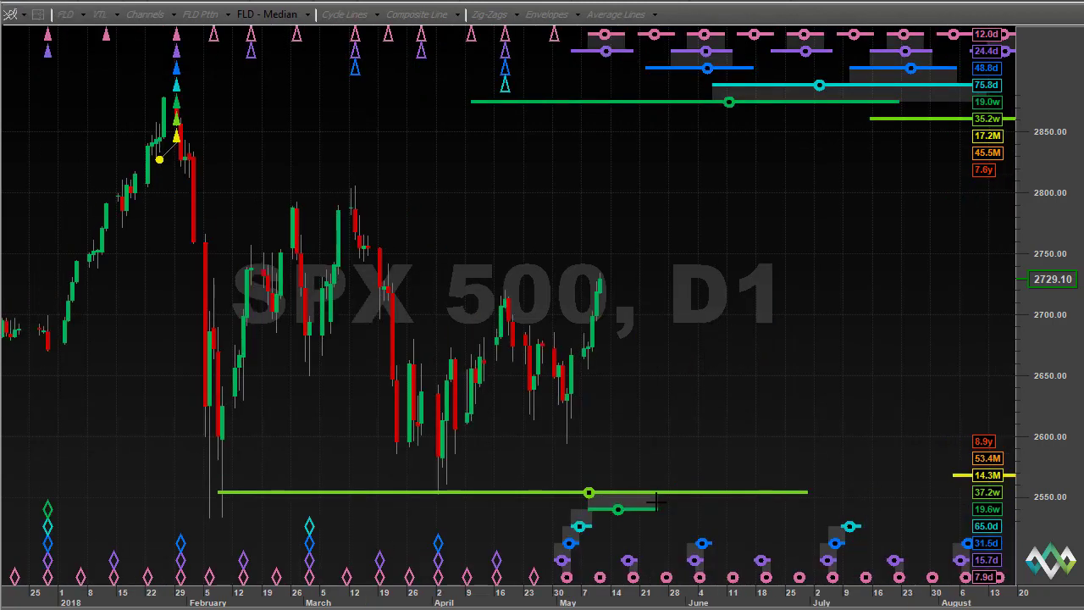
pyautogui.click(567, 441)
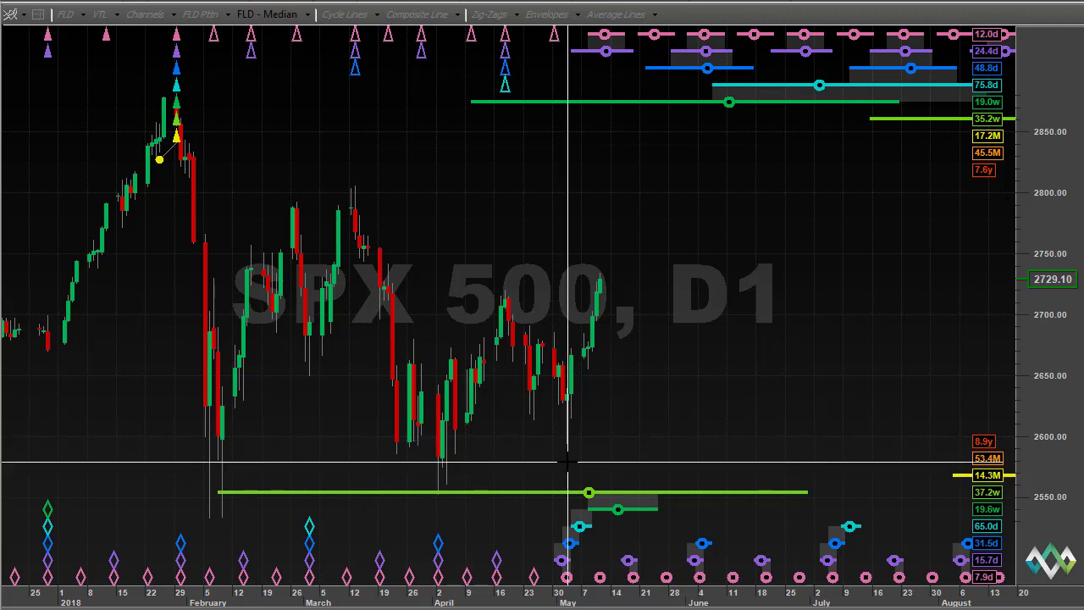
pyautogui.click(276, 405)
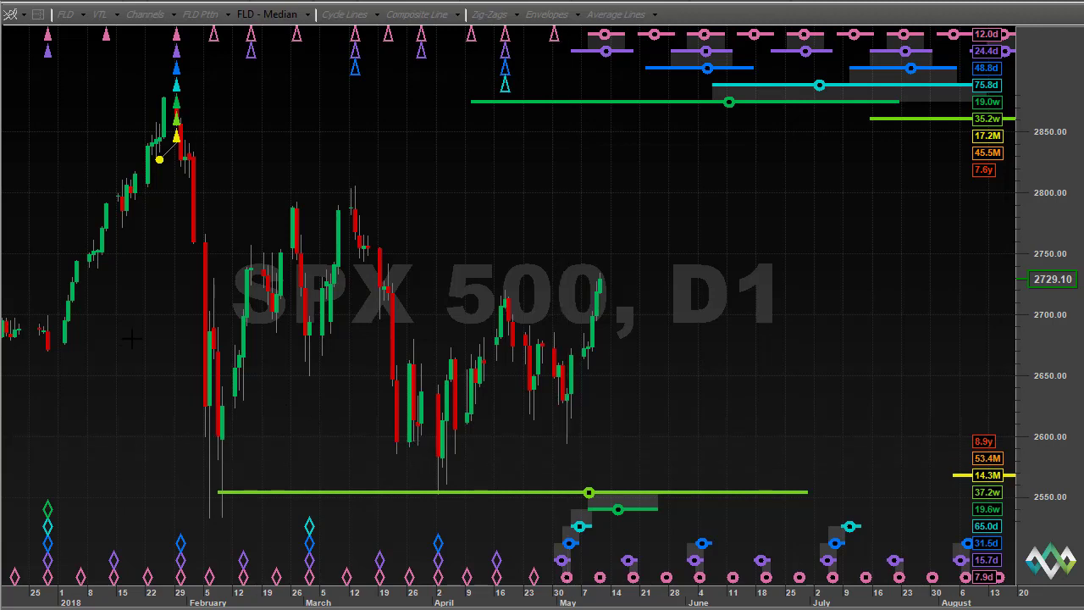
# Mark a short vertical line beneath the early-May low and circle the higher low just after 7 May
pyautogui.moveTo(178, 439); pyautogui.dragTo(809, 360)
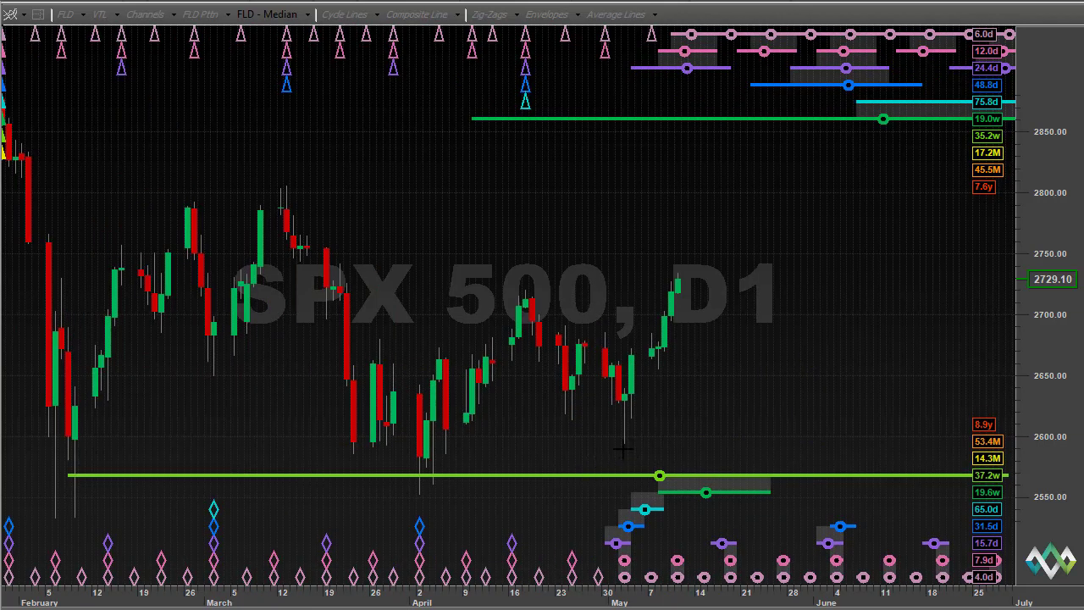
pyautogui.moveTo(625, 457); pyautogui.dragTo(626, 450)
pyautogui.moveTo(624, 490); pyautogui.dragTo(622, 452)
pyautogui.moveTo(653, 369)
pyautogui.mouseDown()
pyautogui.moveTo(672, 365)
pyautogui.moveTo(665, 356)
pyautogui.mouseUp()
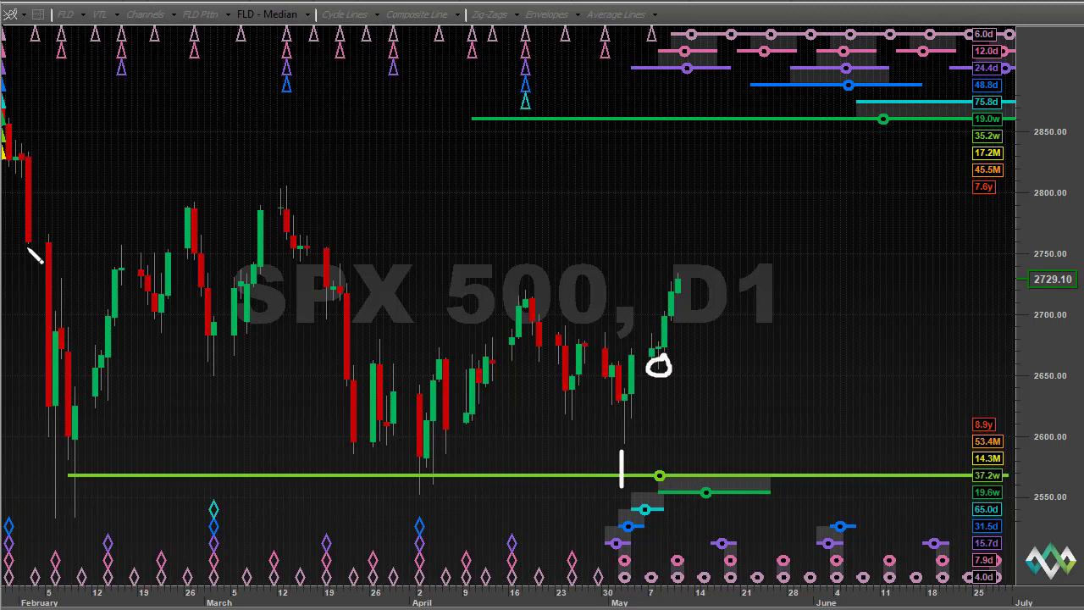
# Circle the early-April trough diamonds and the early-March diamond stack up to its price low, and clear the drawings
pyautogui.moveTo(420, 486)
pyautogui.mouseDown()
pyautogui.moveTo(408, 565)
pyautogui.moveTo(425, 590)
pyautogui.moveTo(450, 501)
pyautogui.moveTo(423, 482)
pyautogui.mouseUp()
pyautogui.moveTo(223, 356)
pyautogui.mouseDown()
pyautogui.moveTo(178, 433)
pyautogui.moveTo(196, 607)
pyautogui.moveTo(246, 515)
pyautogui.moveTo(230, 348)
pyautogui.mouseUp()
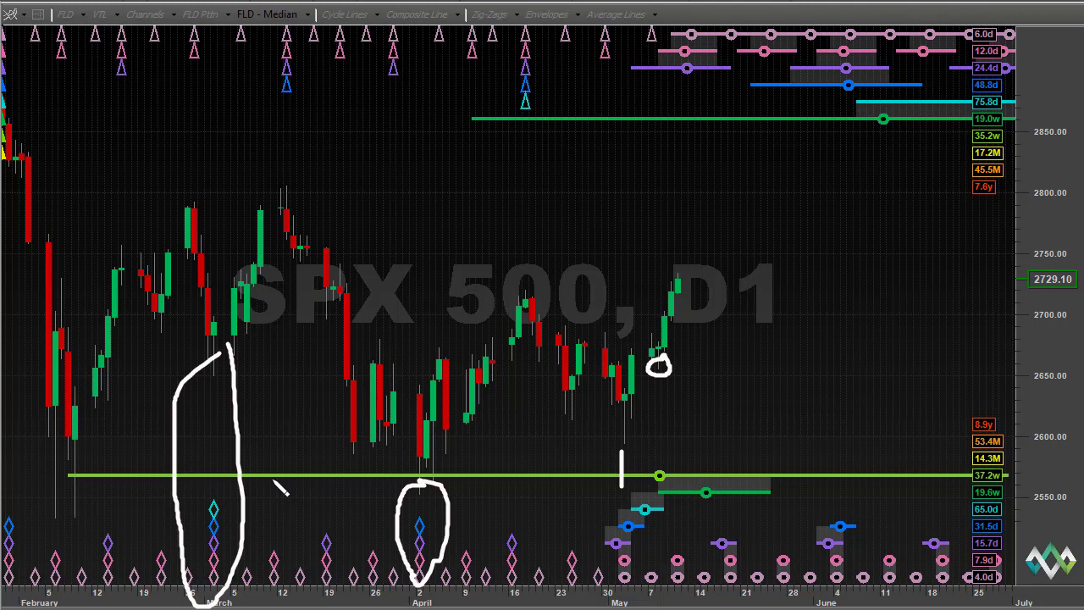
pyautogui.press('e')
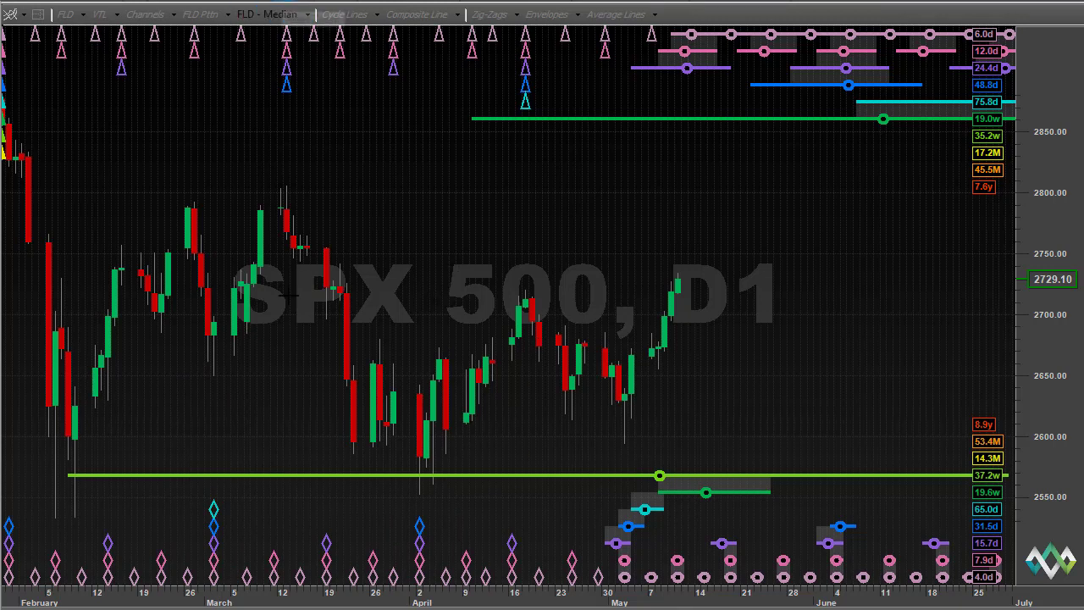
# Review the analysis across the full price history, and loop the early-May low together with the trough projections below it
pyautogui.scroll(-10, 379, 373)
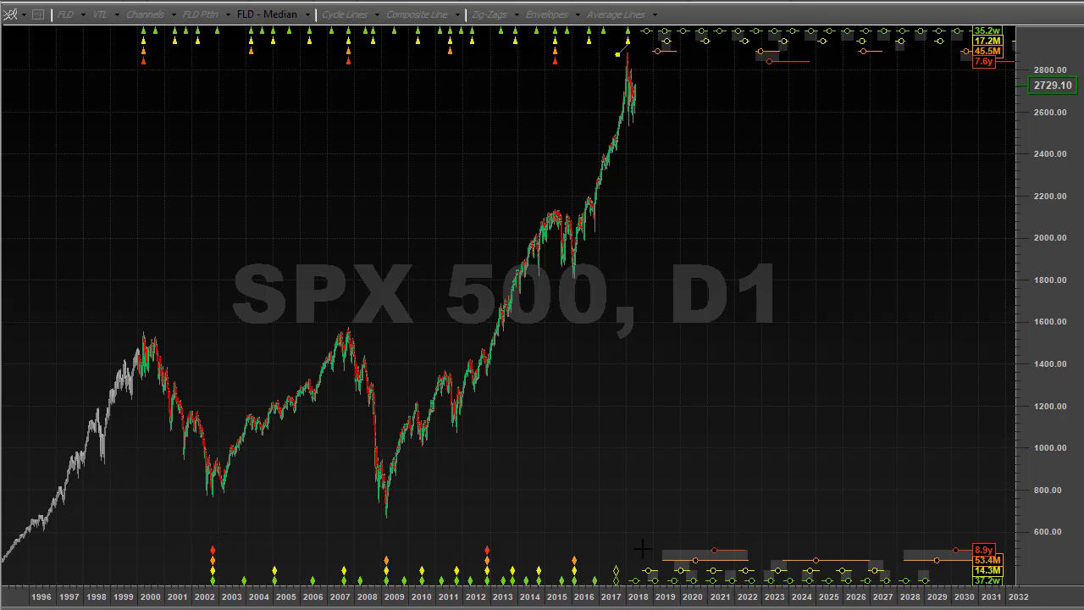
pyautogui.moveTo(559, 300); pyautogui.dragTo(669, 373)
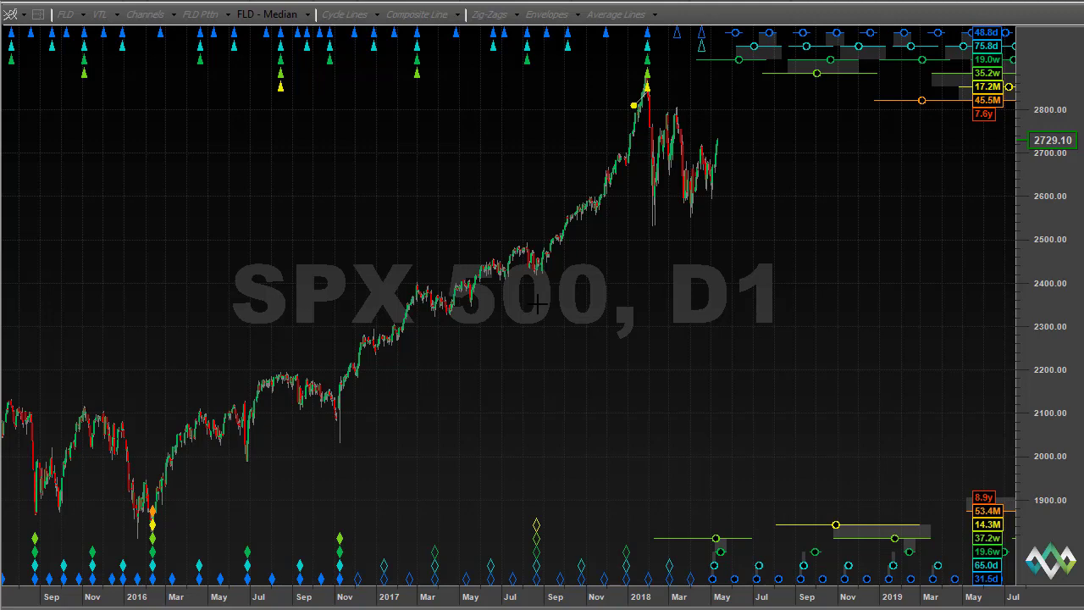
pyautogui.moveTo(503, 344); pyautogui.dragTo(823, 247)
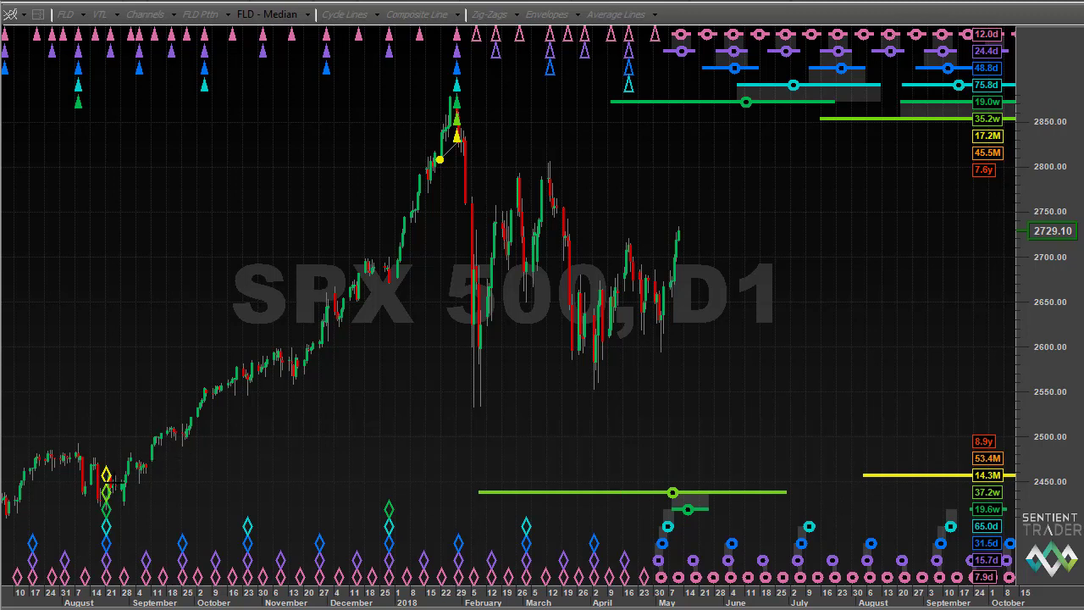
pyautogui.moveTo(360, 453); pyautogui.dragTo(778, 355)
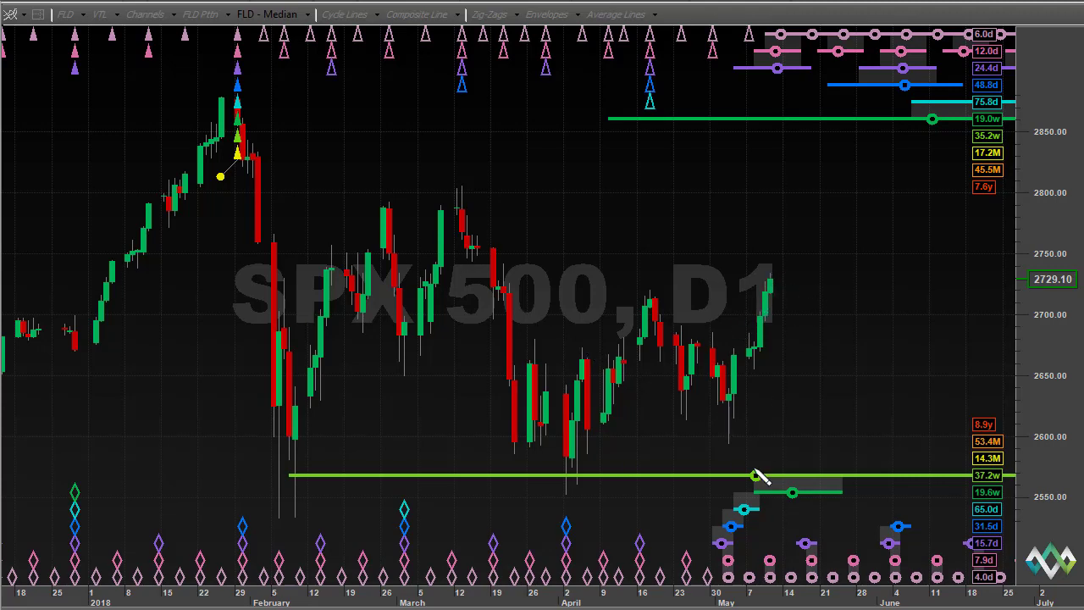
pyautogui.moveTo(751, 420)
pyautogui.mouseDown()
pyautogui.moveTo(729, 387)
pyautogui.moveTo(710, 594)
pyautogui.moveTo(739, 592)
pyautogui.moveTo(742, 414)
pyautogui.mouseUp()
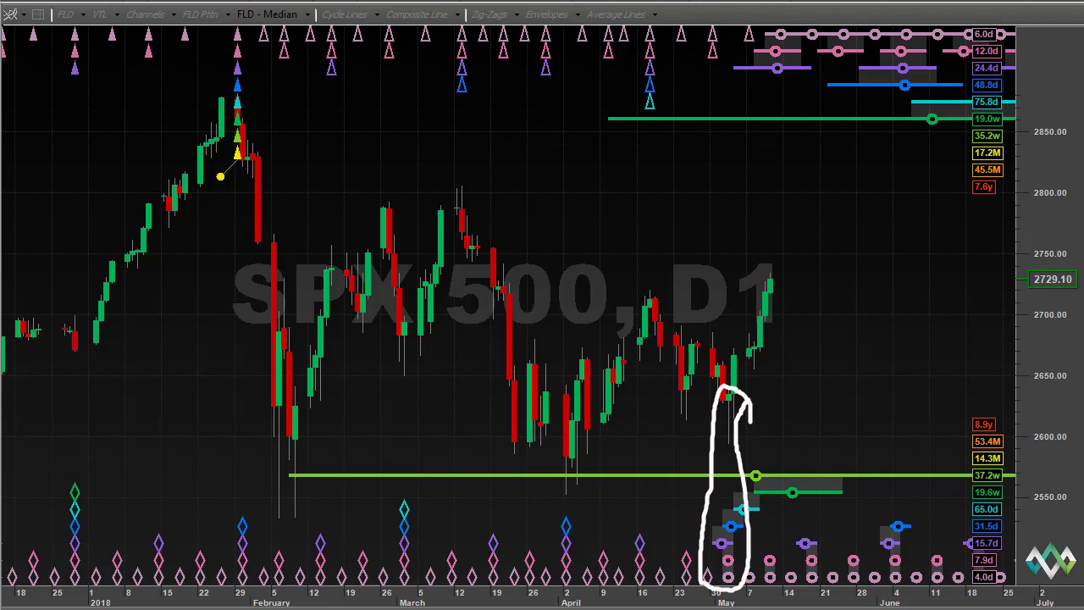
pyautogui.press('Escape')
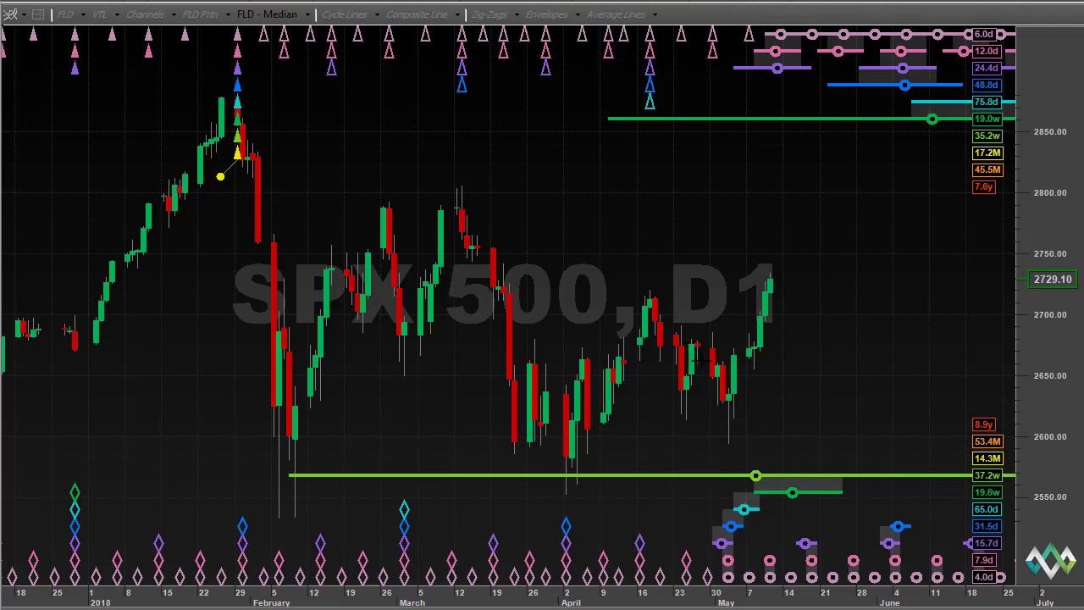
# Return to the 20-WEEK 2017 daily analysis and line up the early-May low with its trough diamonds using the crosshair
pyautogui.moveTo(778, 387); pyautogui.dragTo(627, 398)
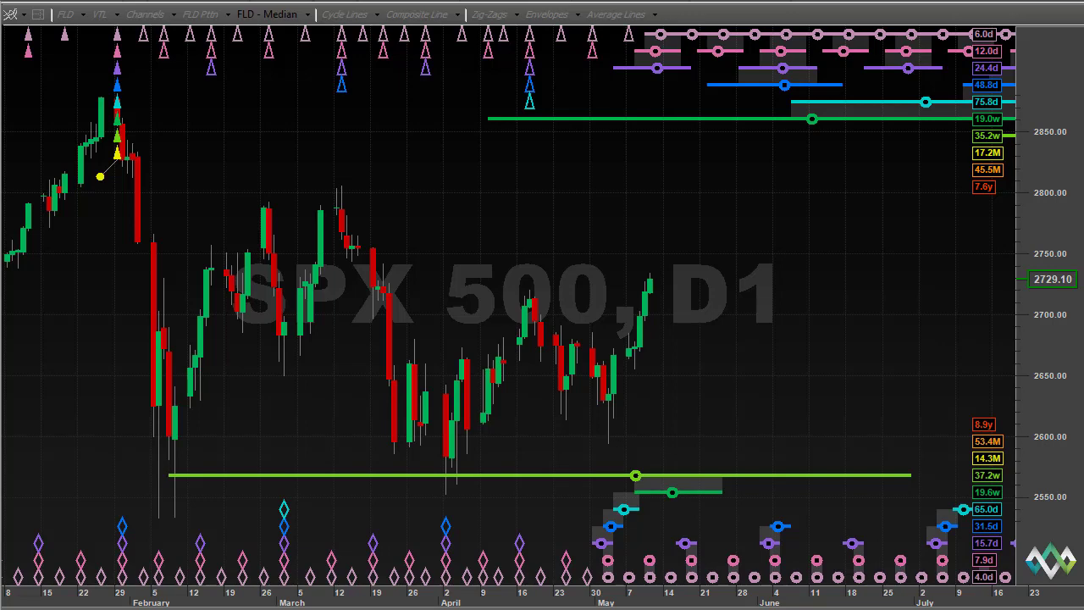
pyautogui.hotkey('alt', 'w')
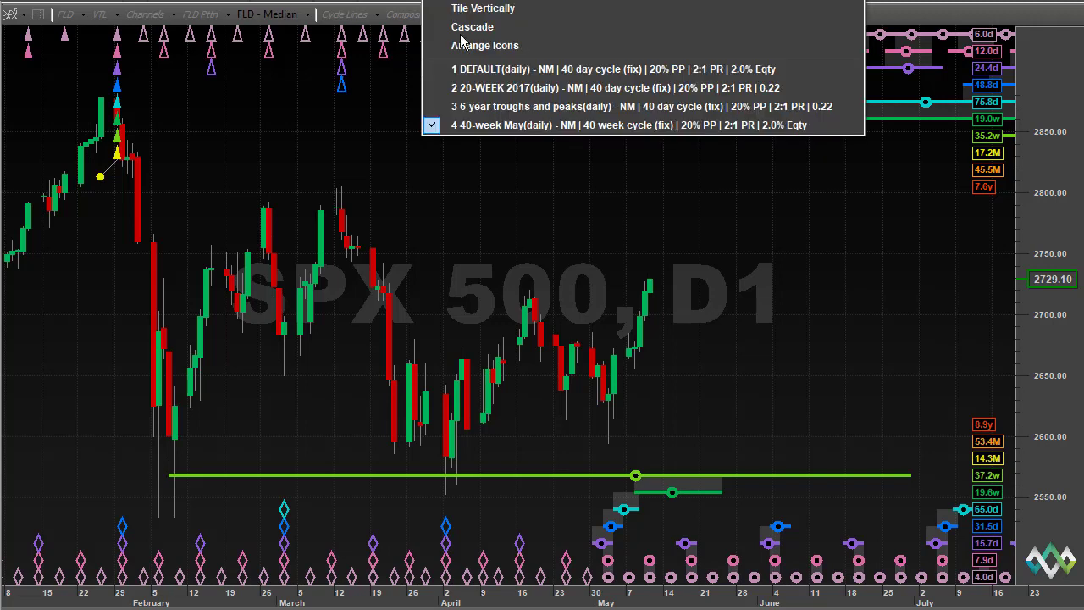
pyautogui.click(479, 88)
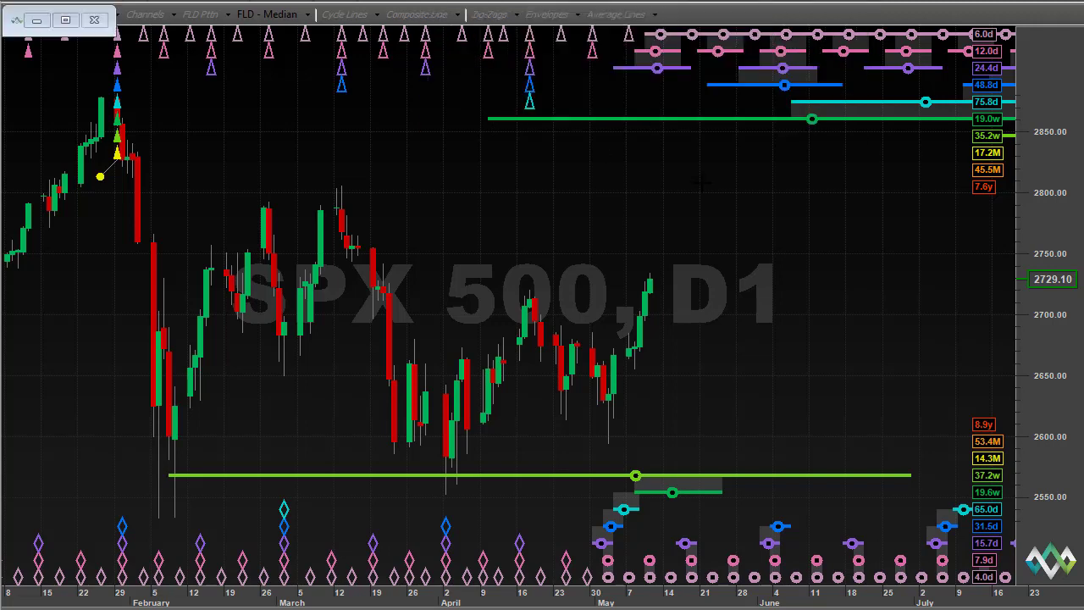
pyautogui.click(722, 455)
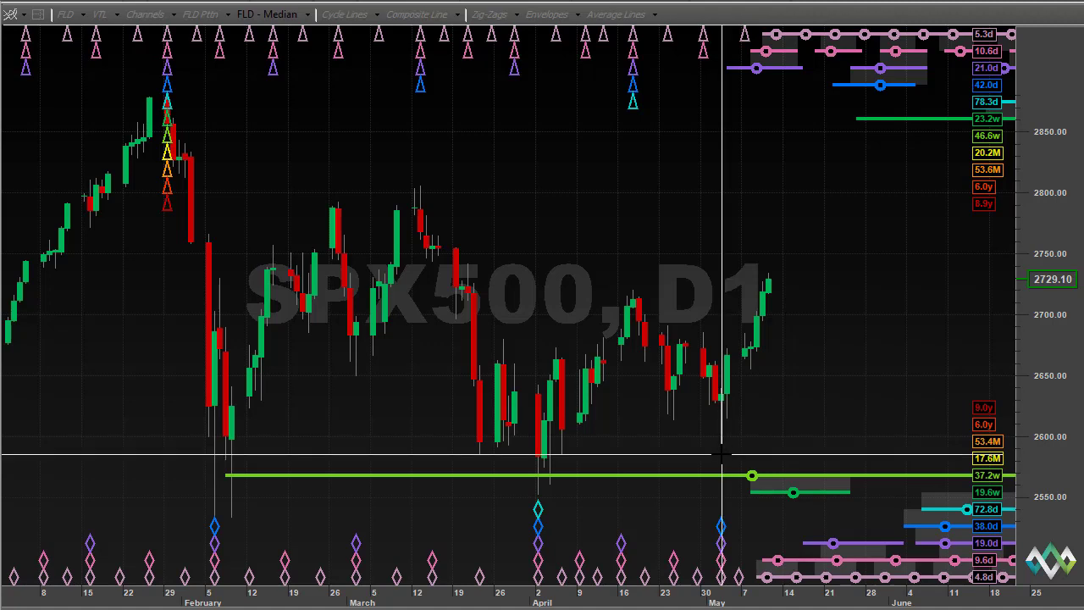
pyautogui.click(721, 455)
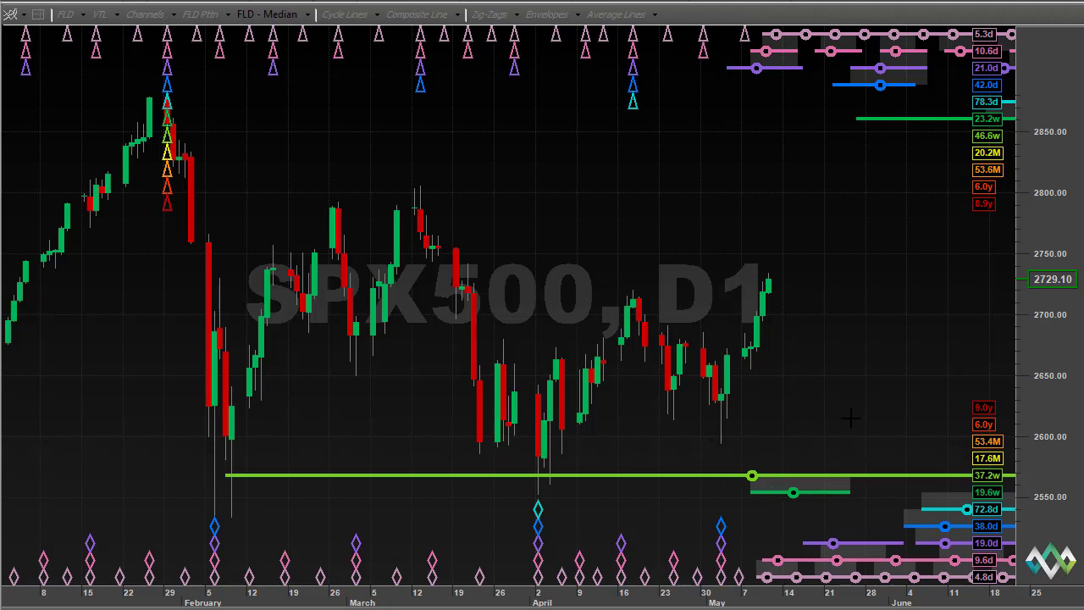
# Check the early-May trough diamonds with the crosshair and display the composite line over the price bars
pyautogui.moveTo(858, 424); pyautogui.dragTo(704, 431)
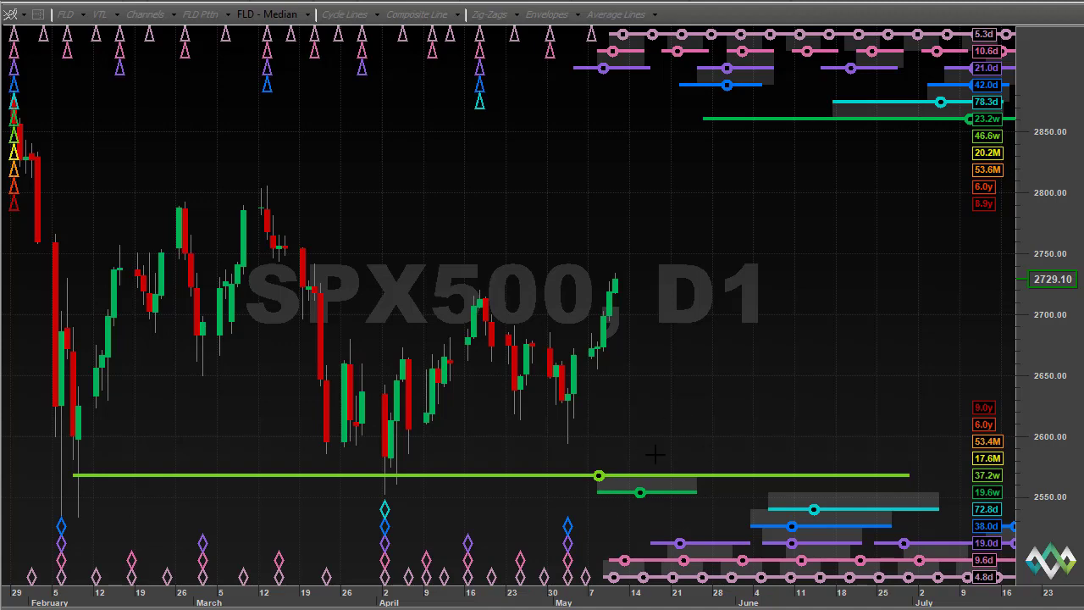
pyautogui.click(568, 517)
pyautogui.click(567, 517)
pyautogui.click(422, 14)
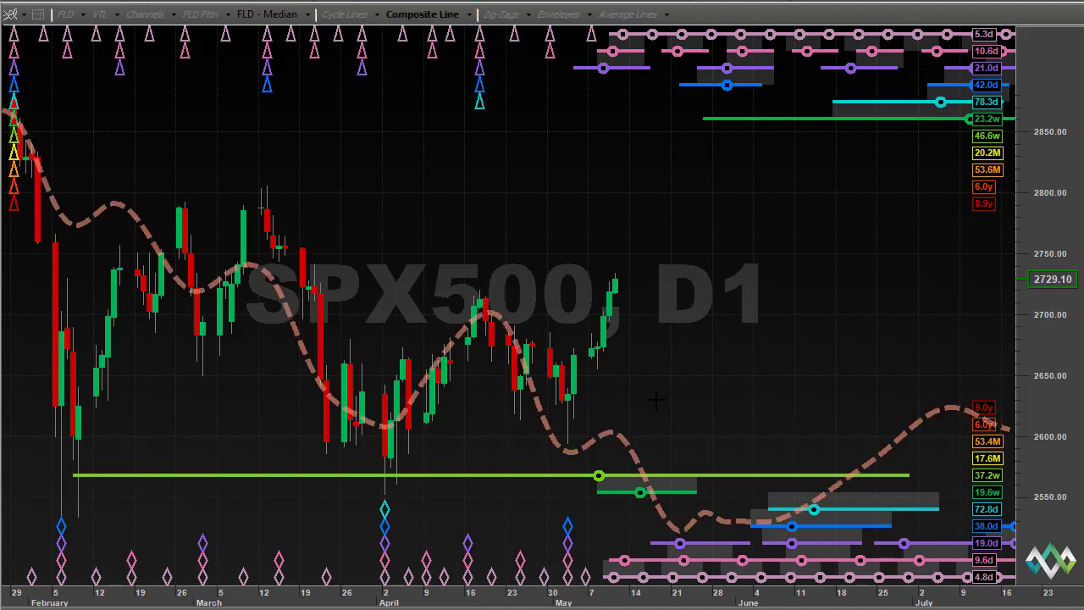
# Rescale the price axis, draw an upward arrow beyond the latest price, loop the early-May low, and clear the drawings
pyautogui.doubleClick(1059, 358)
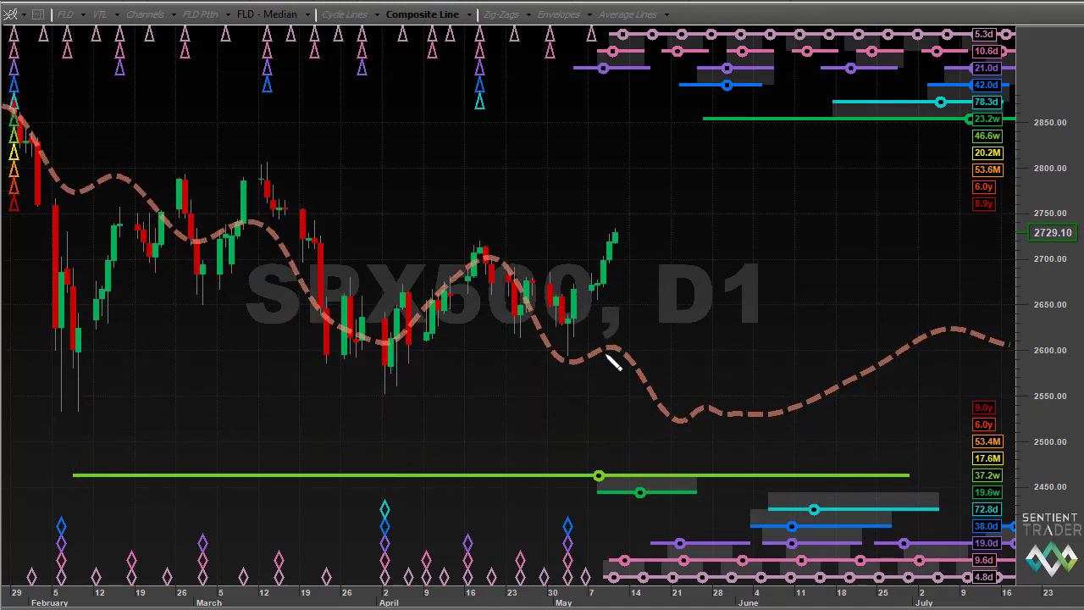
pyautogui.moveTo(630, 278)
pyautogui.mouseDown()
pyautogui.moveTo(713, 155)
pyautogui.moveTo(715, 134)
pyautogui.moveTo(658, 155)
pyautogui.mouseUp()
pyautogui.moveTo(588, 320); pyautogui.dragTo(525, 343)
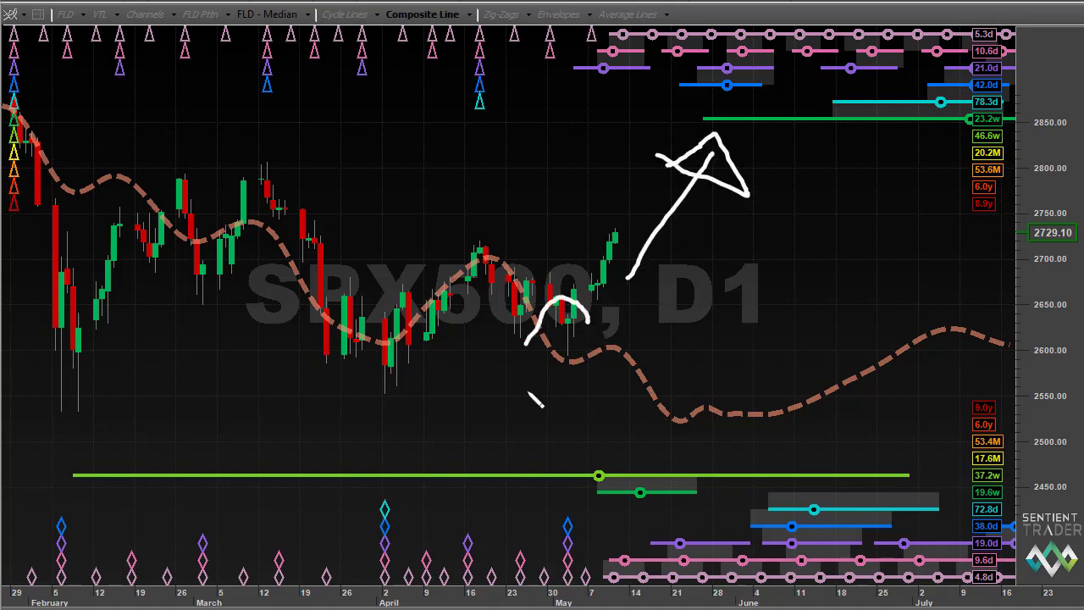
pyautogui.moveTo(535, 401)
pyautogui.mouseDown()
pyautogui.moveTo(573, 321)
pyautogui.moveTo(559, 274)
pyautogui.mouseUp()
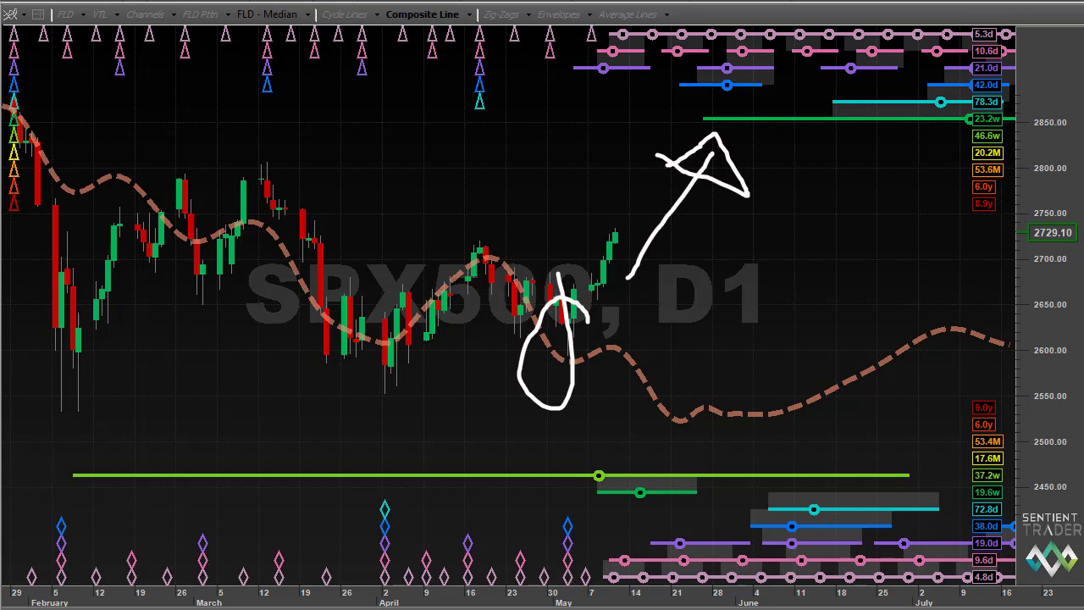
pyautogui.press('Escape')
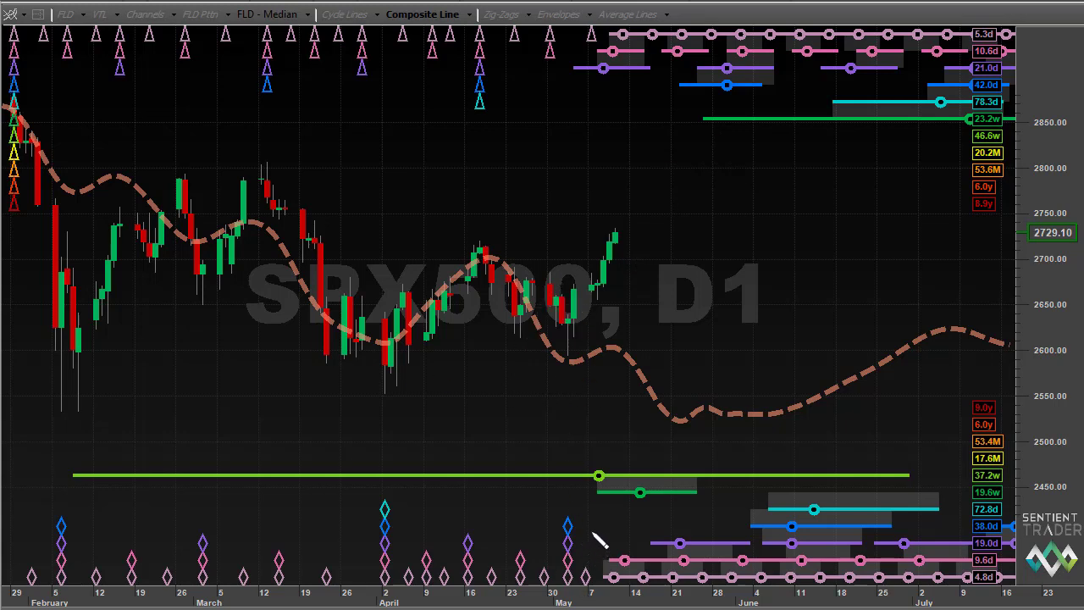
# Circle the early-May trough diamonds and latest price, and mark the composite line's early-May low and its short rise to the following peak
pyautogui.moveTo(599, 527)
pyautogui.mouseDown()
pyautogui.moveTo(577, 505)
pyautogui.moveTo(553, 516)
pyautogui.moveTo(543, 570)
pyautogui.moveTo(561, 596)
pyautogui.moveTo(603, 572)
pyautogui.moveTo(584, 504)
pyautogui.mouseUp()
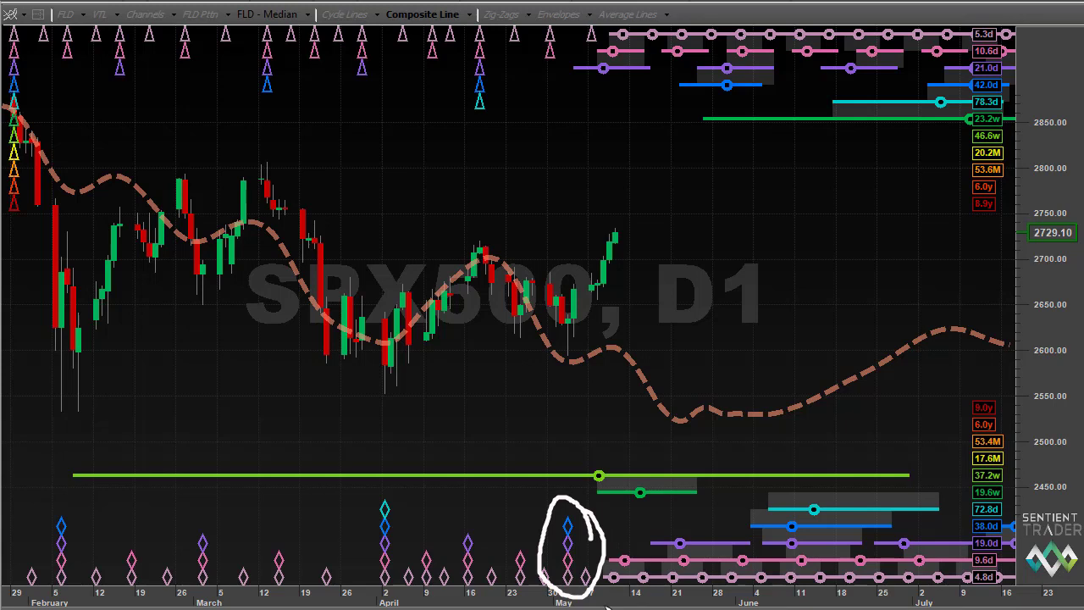
pyautogui.click(497, 438)
pyautogui.moveTo(497, 438)
pyautogui.mouseDown()
pyautogui.moveTo(537, 378)
pyautogui.moveTo(566, 393)
pyautogui.moveTo(527, 383)
pyautogui.mouseUp()
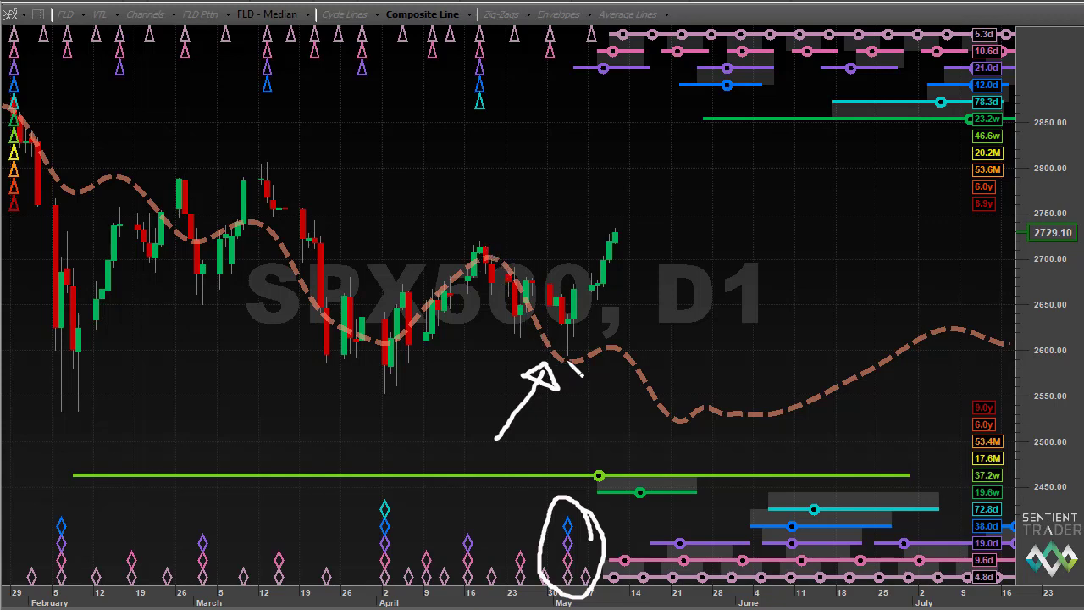
pyautogui.moveTo(567, 362)
pyautogui.mouseDown()
pyautogui.moveTo(613, 345)
pyautogui.moveTo(611, 369)
pyautogui.mouseUp()
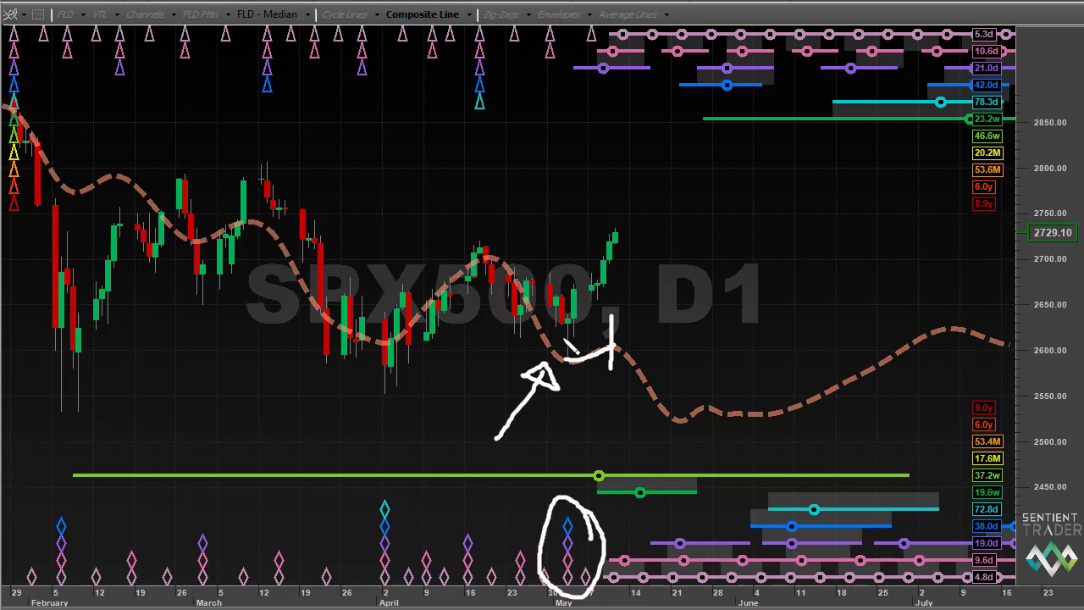
pyautogui.moveTo(627, 213)
pyautogui.mouseDown()
pyautogui.moveTo(614, 245)
pyautogui.moveTo(628, 218)
pyautogui.mouseUp()
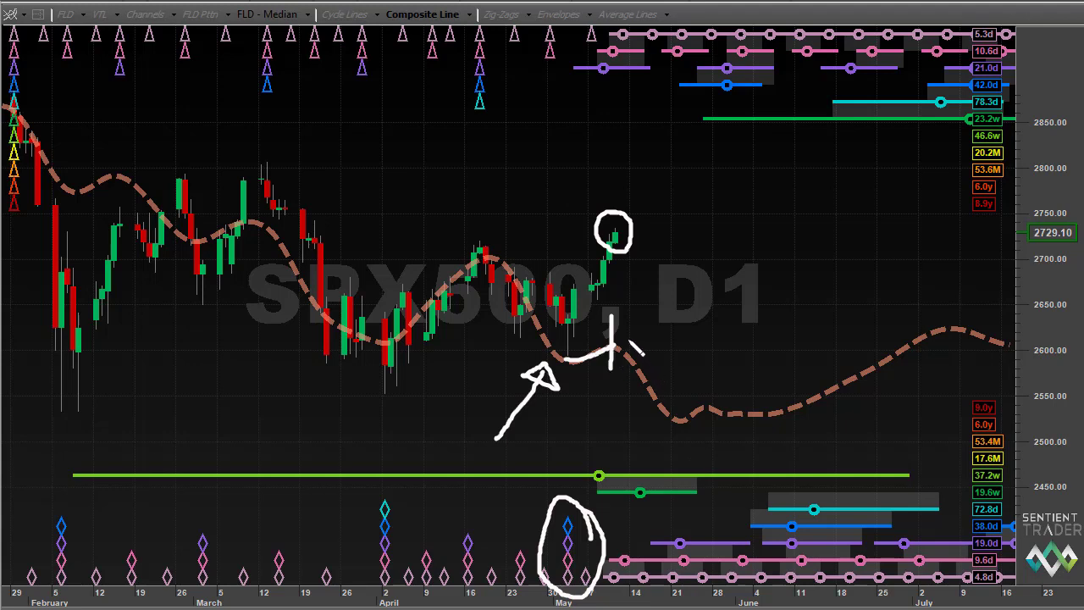
# Draw the composite line's fall into late May, mark the 19.6w and mid-June trough projections, and clear the drawings
pyautogui.moveTo(629, 339)
pyautogui.mouseDown()
pyautogui.moveTo(682, 428)
pyautogui.moveTo(686, 408)
pyautogui.mouseUp()
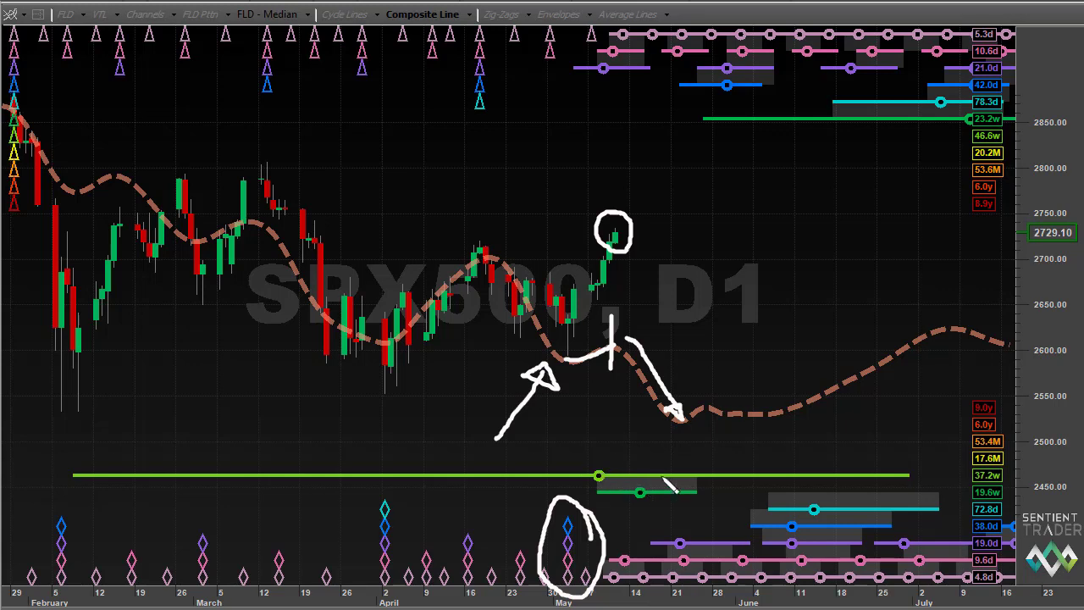
pyautogui.moveTo(688, 479)
pyautogui.mouseDown()
pyautogui.moveTo(637, 463)
pyautogui.moveTo(602, 495)
pyautogui.moveTo(709, 493)
pyautogui.moveTo(640, 460)
pyautogui.mouseUp()
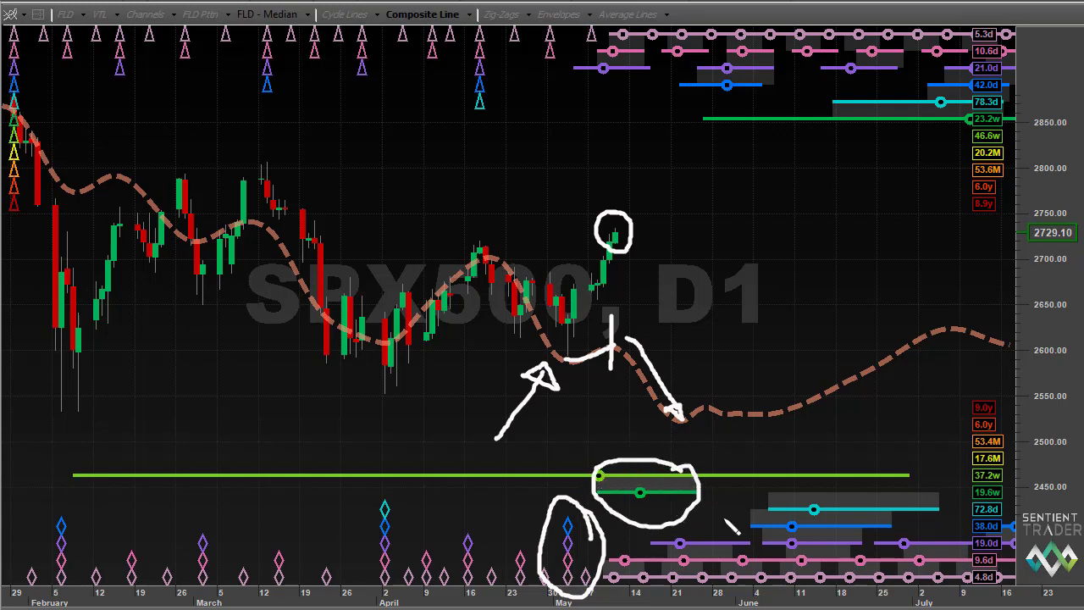
pyautogui.moveTo(772, 506)
pyautogui.mouseDown()
pyautogui.moveTo(788, 542)
pyautogui.moveTo(874, 519)
pyautogui.moveTo(832, 501)
pyautogui.moveTo(766, 502)
pyautogui.mouseUp()
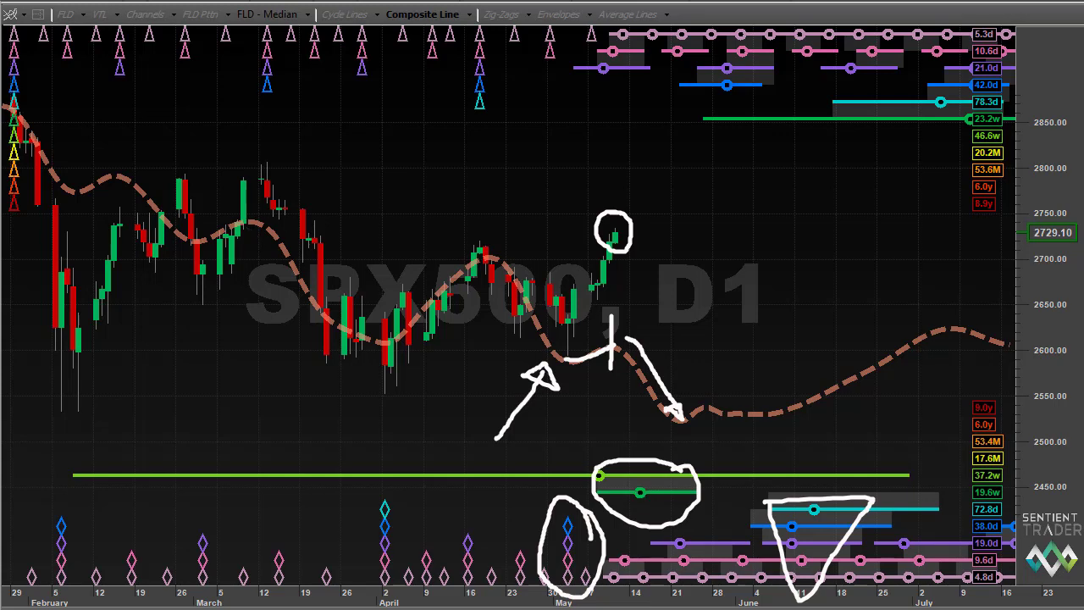
pyautogui.press('Escape')
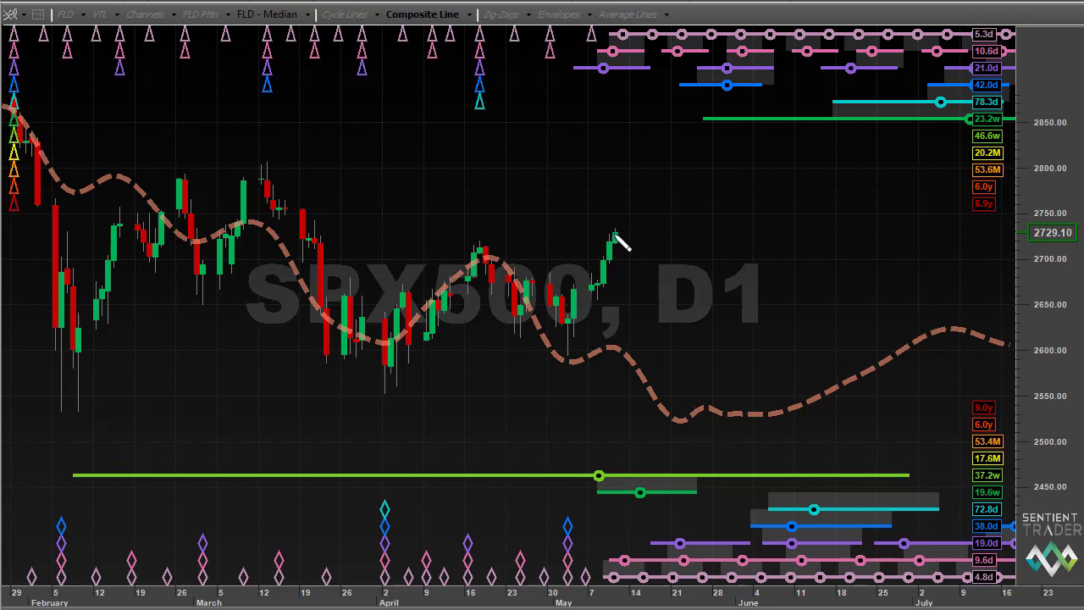
# Circle the latest price bar, outline the 5.3d to 21.0d May peak projections with a triangle, and clear the drawings
pyautogui.moveTo(618, 235)
pyautogui.mouseDown()
pyautogui.moveTo(591, 242)
pyautogui.moveTo(599, 221)
pyautogui.mouseUp()
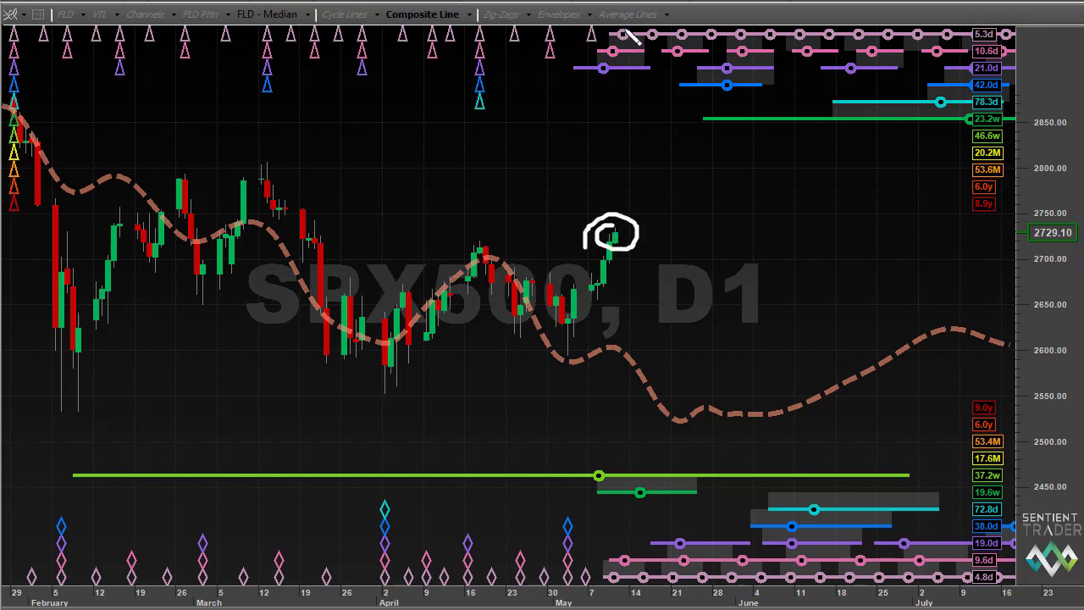
pyautogui.moveTo(631, 38)
pyautogui.mouseDown()
pyautogui.moveTo(602, 55)
pyautogui.moveTo(603, 73)
pyautogui.moveTo(638, 75)
pyautogui.moveTo(623, 31)
pyautogui.mouseUp()
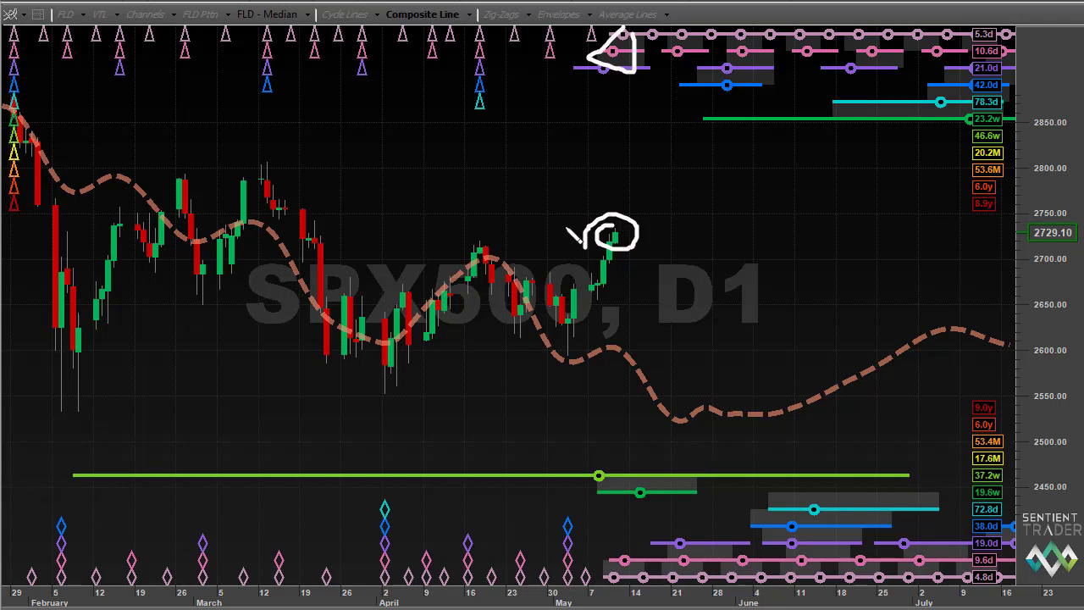
pyautogui.press('Escape')
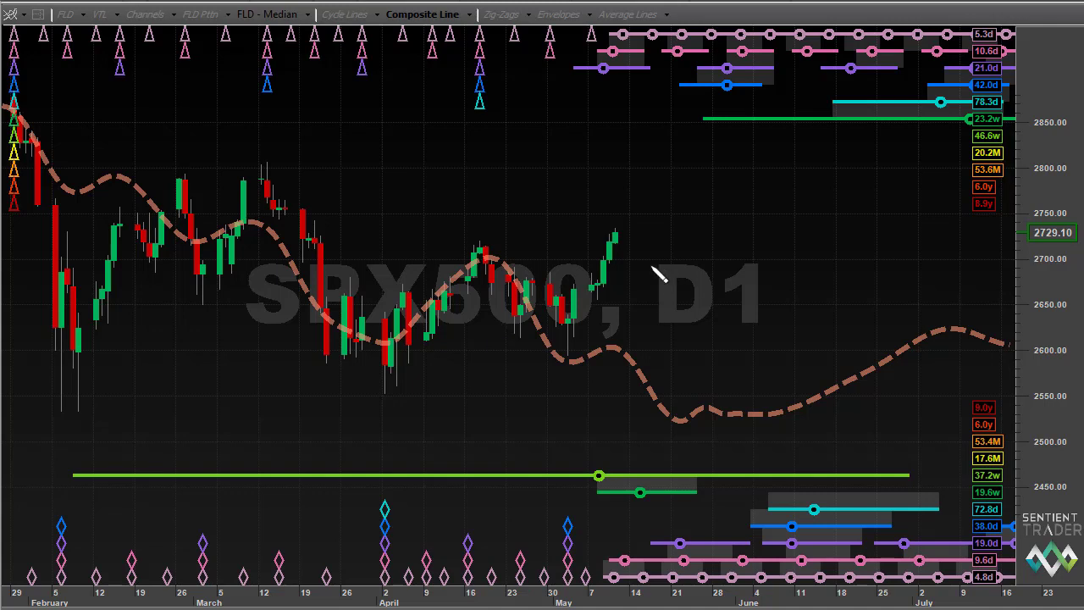
# Trace the price rise from the early-May low against the composite line's smaller rise, and clear the drawings
pyautogui.moveTo(562, 347); pyautogui.dragTo(622, 231)
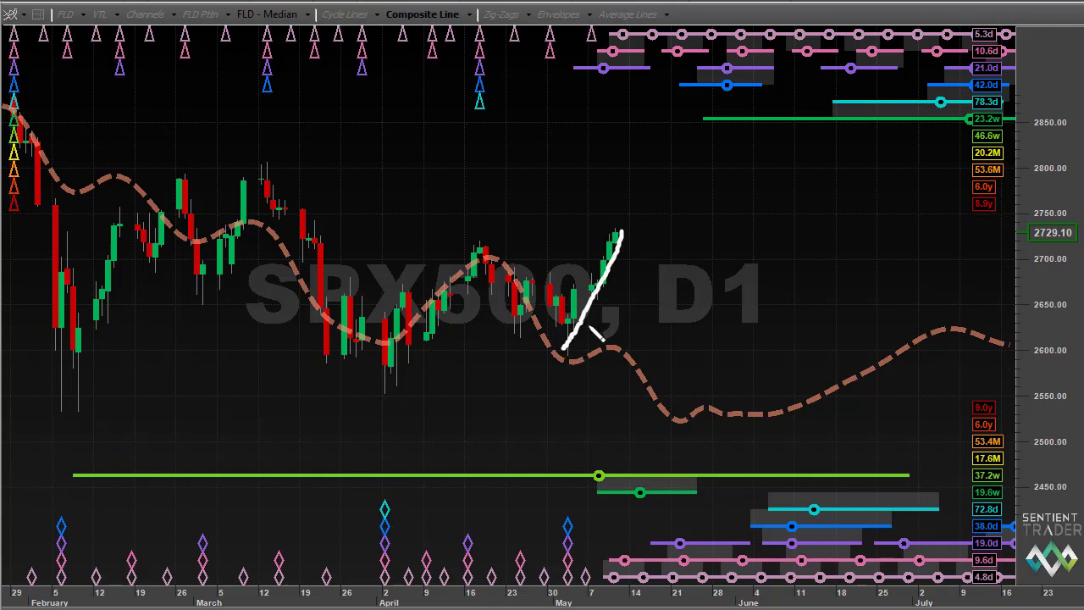
pyautogui.moveTo(564, 357); pyautogui.dragTo(618, 339)
pyautogui.press('Escape')
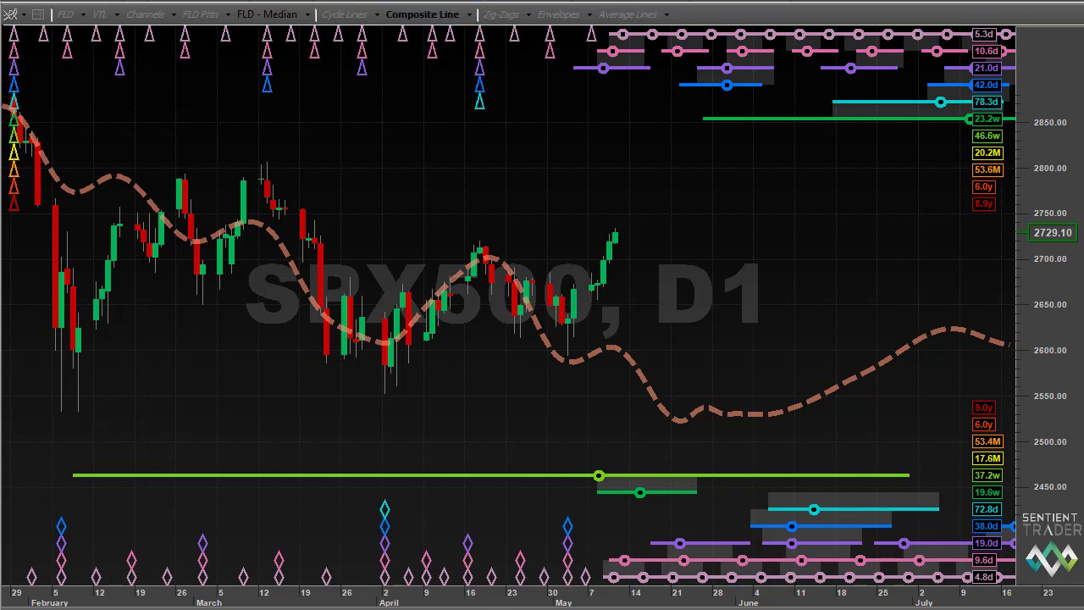
# Switch to the 6-year troughs and peaks daily analysis and display its composite line with the projections through August
pyautogui.click(433, 0)
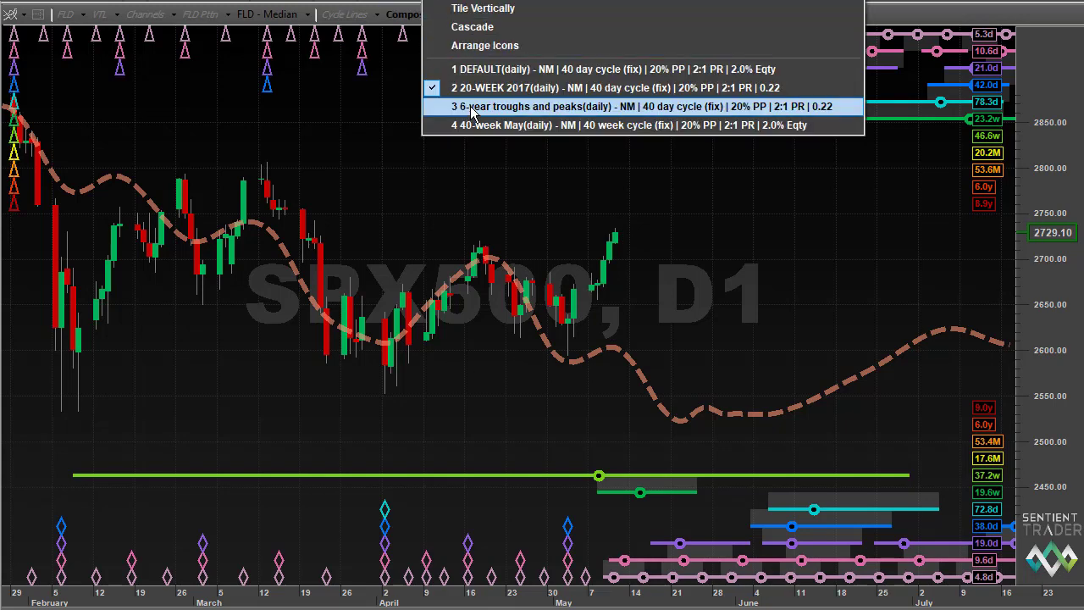
pyautogui.click(471, 110)
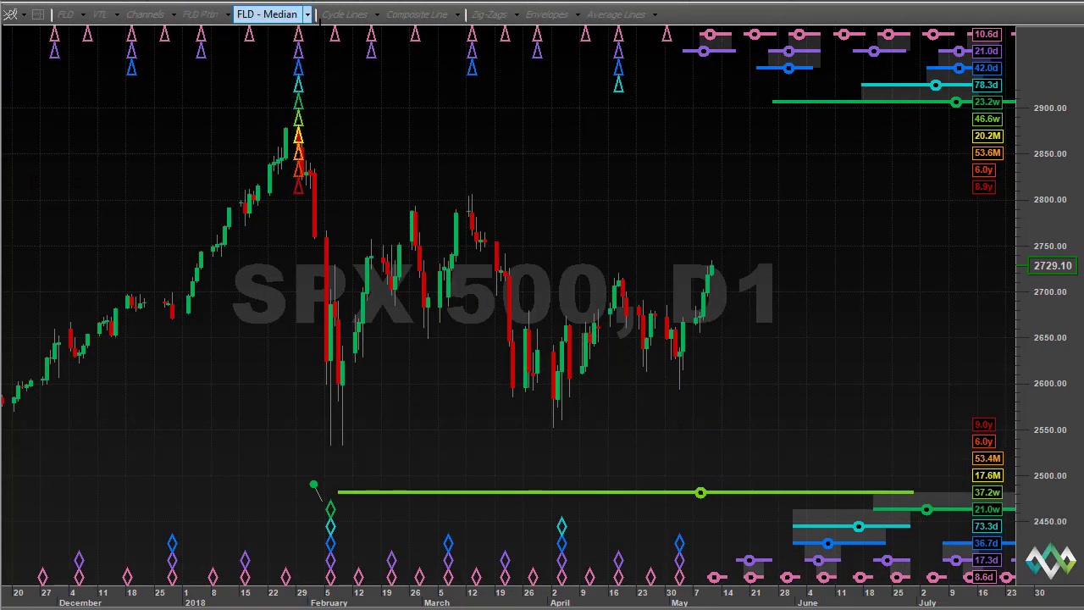
pyautogui.click(416, 15)
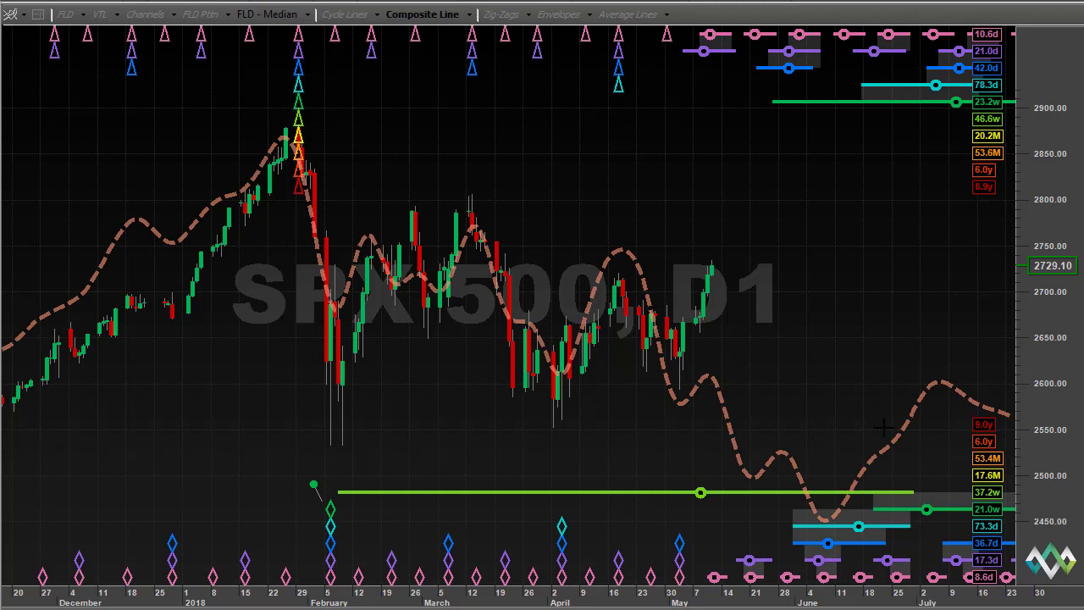
pyautogui.hscroll(5, 724, 403)
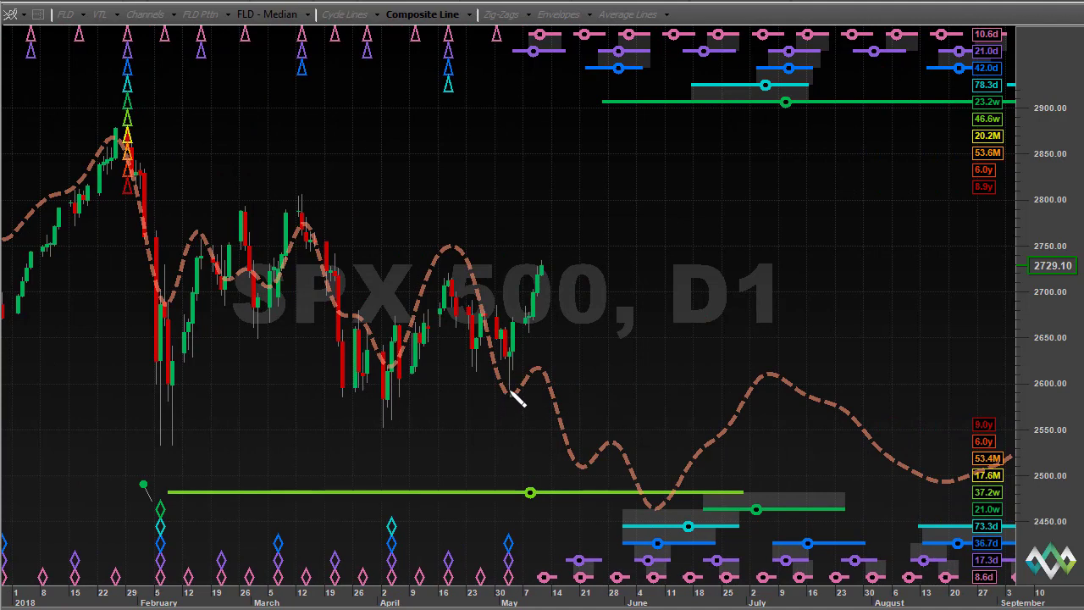
# Circle the composite line's early-May low, draw its small rise and fall into early June, and trace the actual price rise
pyautogui.moveTo(522, 387)
pyautogui.mouseDown()
pyautogui.moveTo(519, 405)
pyautogui.moveTo(521, 383)
pyautogui.mouseUp()
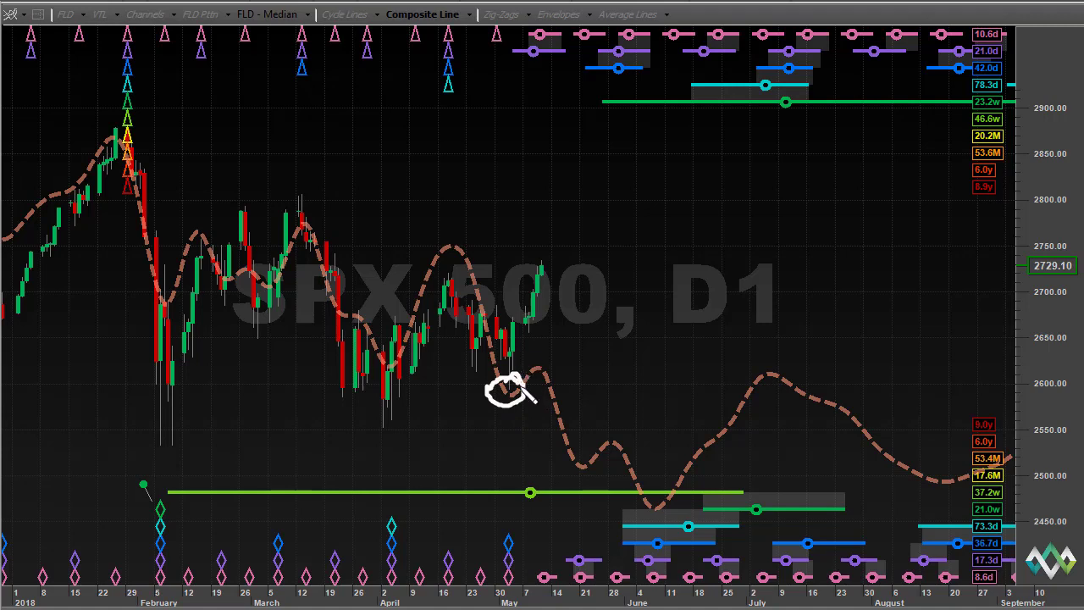
pyautogui.moveTo(523, 390)
pyautogui.mouseDown()
pyautogui.moveTo(537, 358)
pyautogui.moveTo(590, 447)
pyautogui.moveTo(664, 506)
pyautogui.moveTo(654, 503)
pyautogui.moveTo(668, 479)
pyautogui.moveTo(657, 498)
pyautogui.mouseUp()
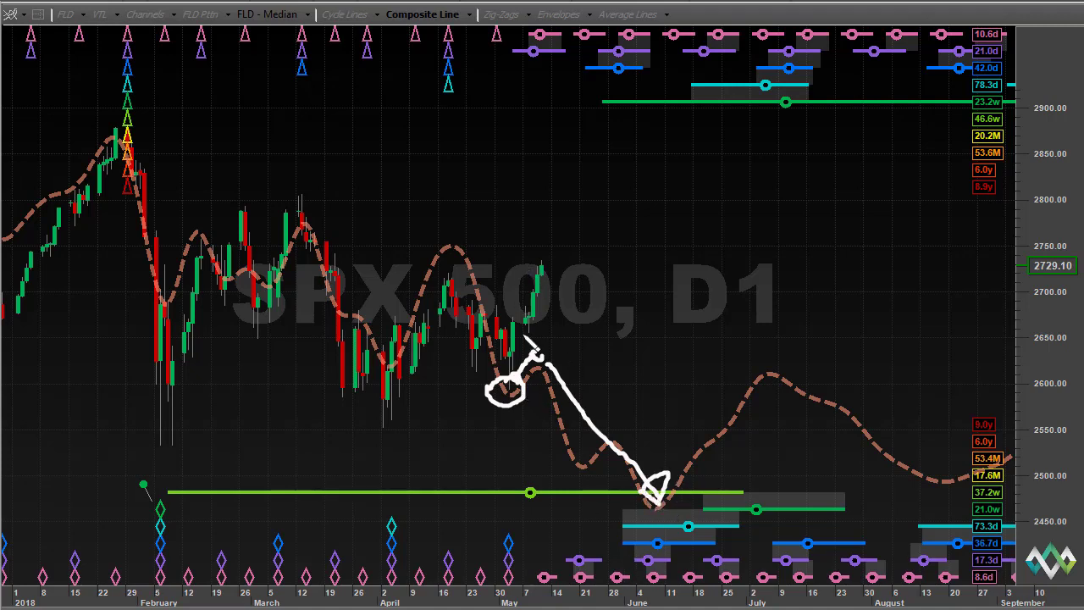
pyautogui.moveTo(506, 356); pyautogui.dragTo(542, 263)
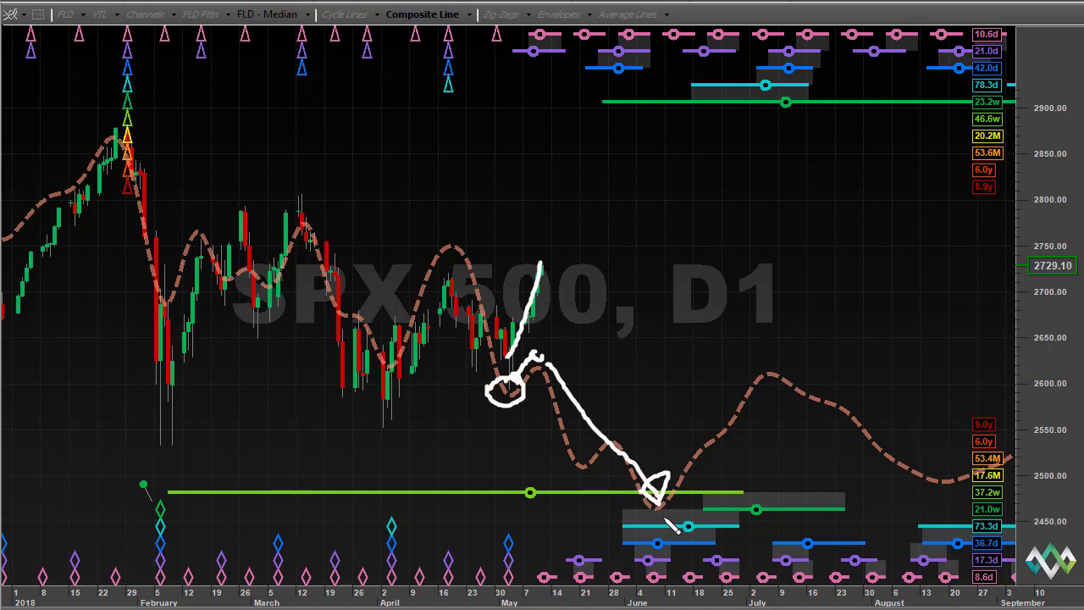
# Circle the centre of the 37.2w trough projection, clear the drawings, and check the composite line's early-June low with the crosshair
pyautogui.moveTo(532, 474)
pyautogui.mouseDown()
pyautogui.moveTo(500, 499)
pyautogui.moveTo(531, 476)
pyautogui.moveTo(543, 518)
pyautogui.mouseUp()
pyautogui.hotkey('ctrl', 'z')
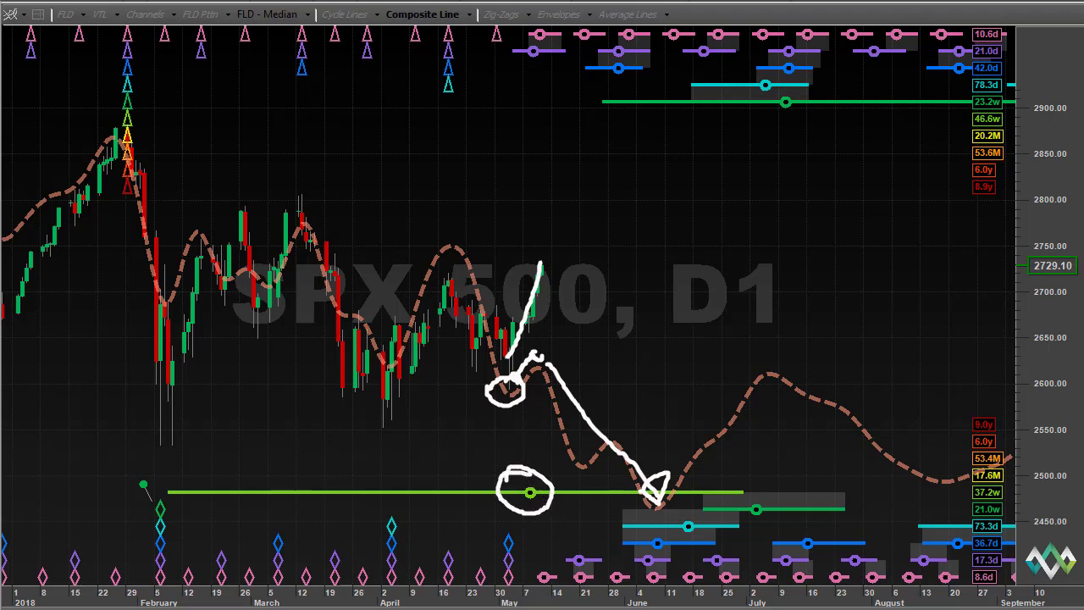
pyautogui.press('Escape')
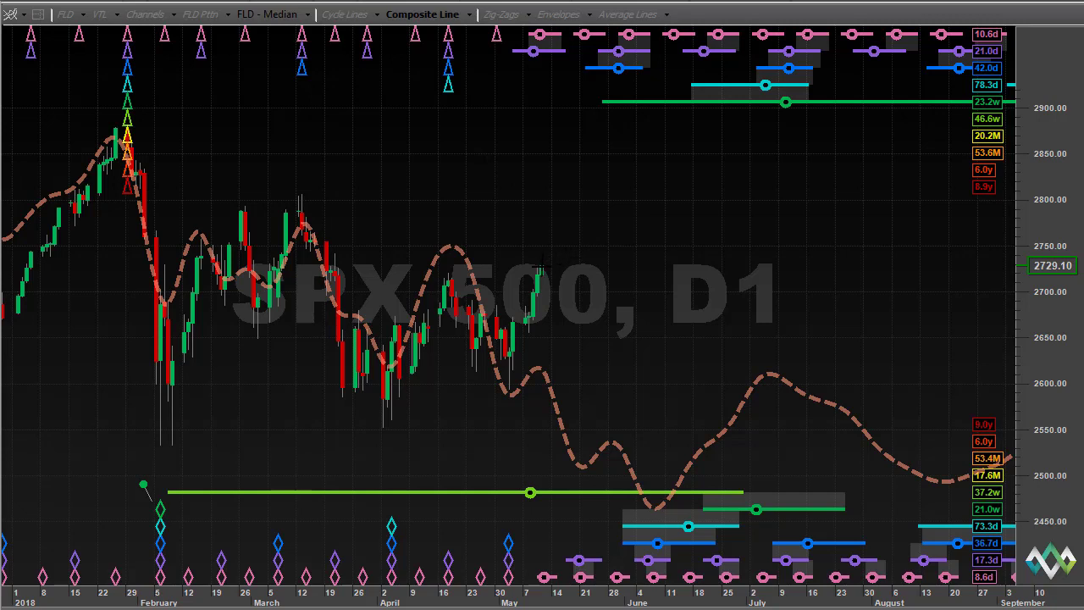
pyautogui.click(657, 500)
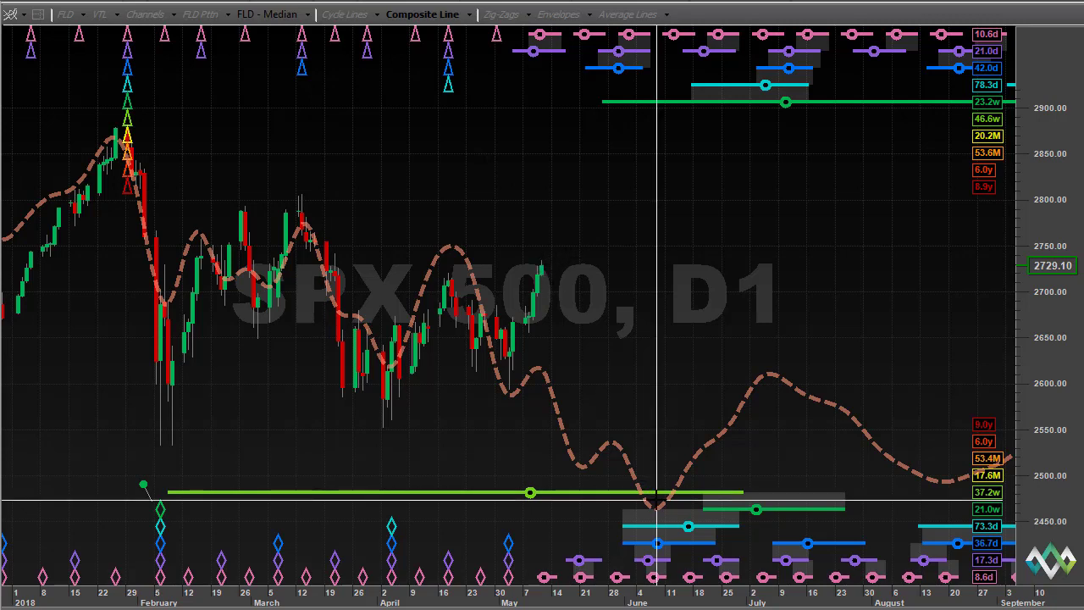
pyautogui.click(656, 499)
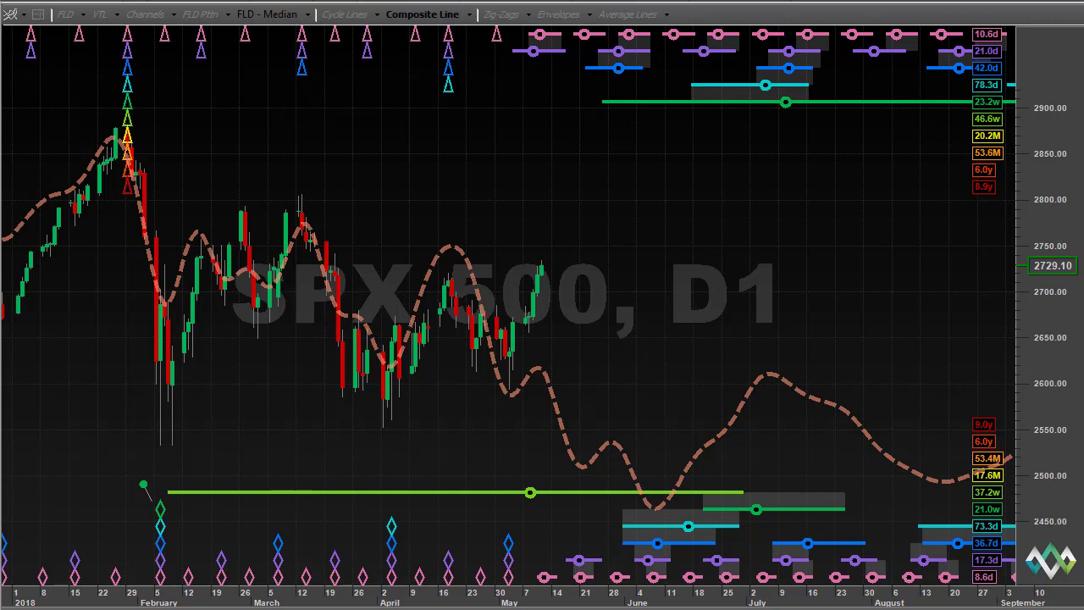
# Switch to the 40-week May daily analysis and display its composite line with the projections into August
pyautogui.click(440, 2)
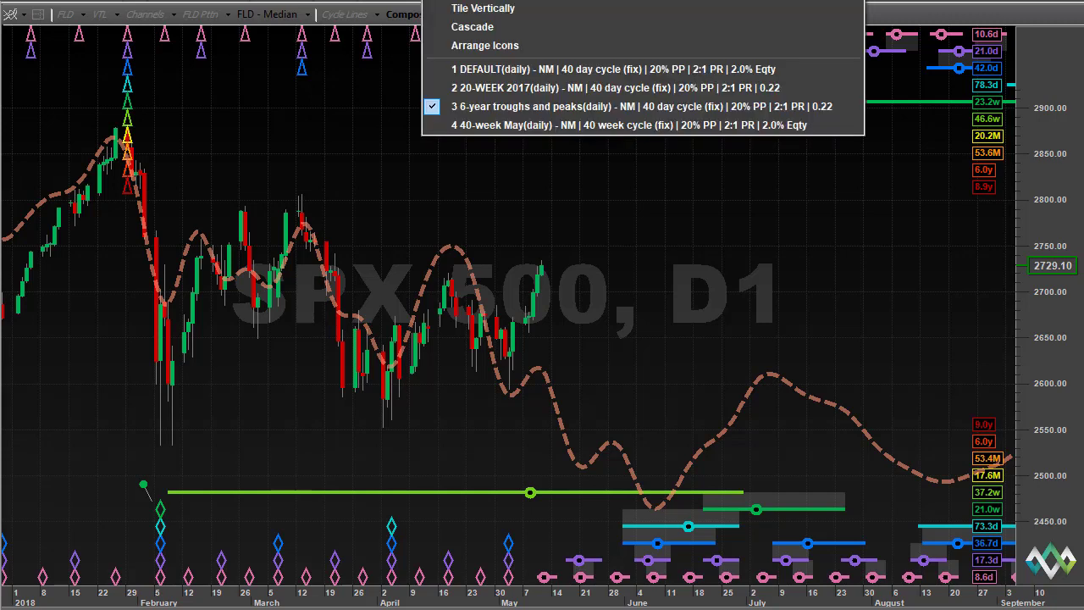
pyautogui.click(474, 129)
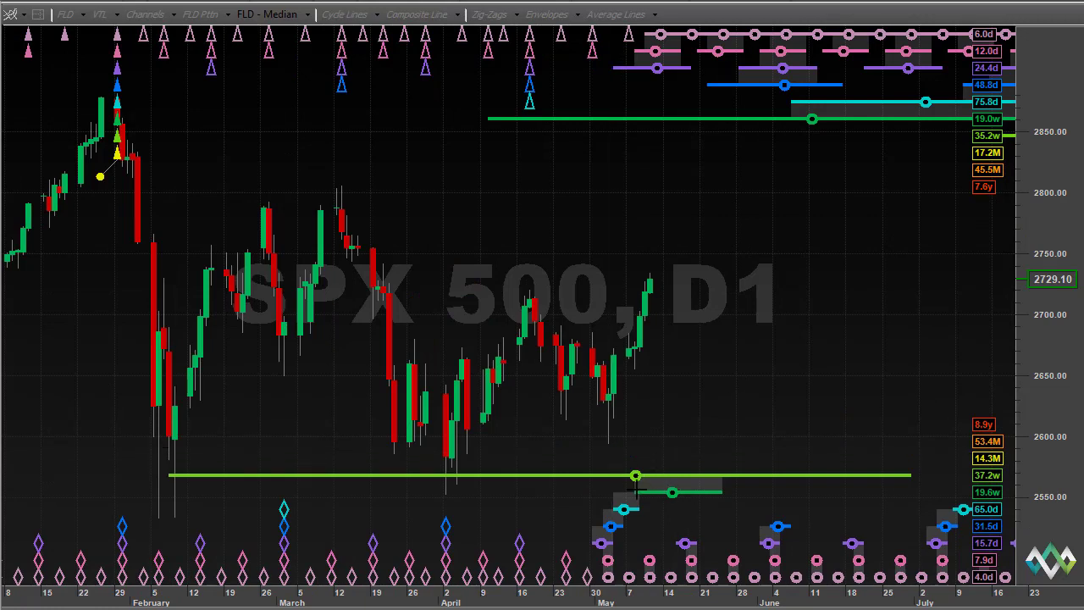
pyautogui.click(411, 15)
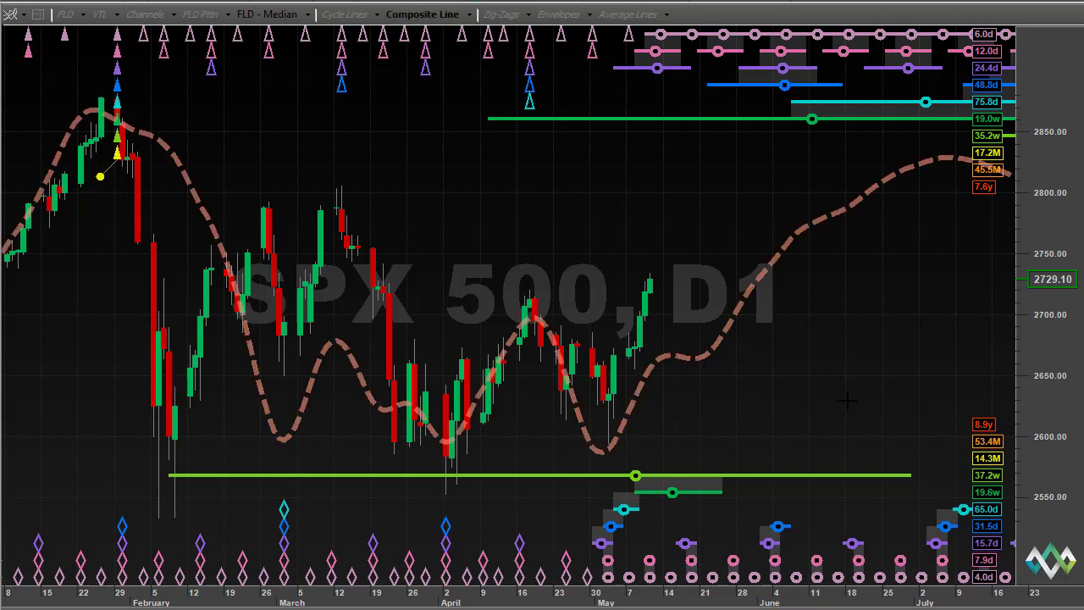
pyautogui.moveTo(844, 397); pyautogui.dragTo(768, 427)
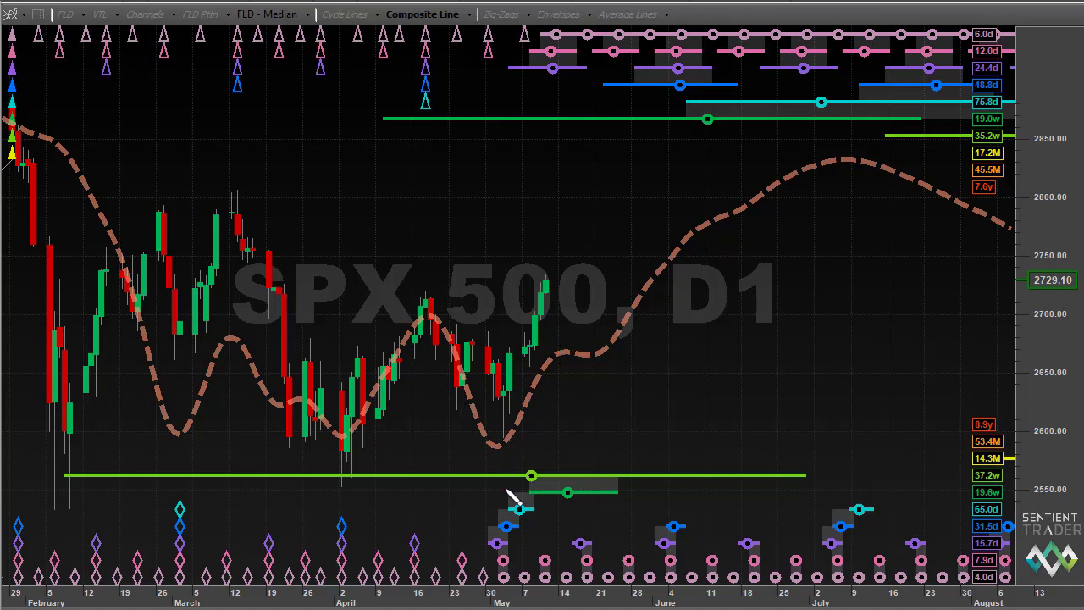
# Circle the early-May low, mark the mid-May peak and trough projections with triangles, and underline the composite line's flat stretch
pyautogui.moveTo(522, 441)
pyautogui.mouseDown()
pyautogui.moveTo(485, 441)
pyautogui.moveTo(501, 482)
pyautogui.moveTo(524, 423)
pyautogui.mouseUp()
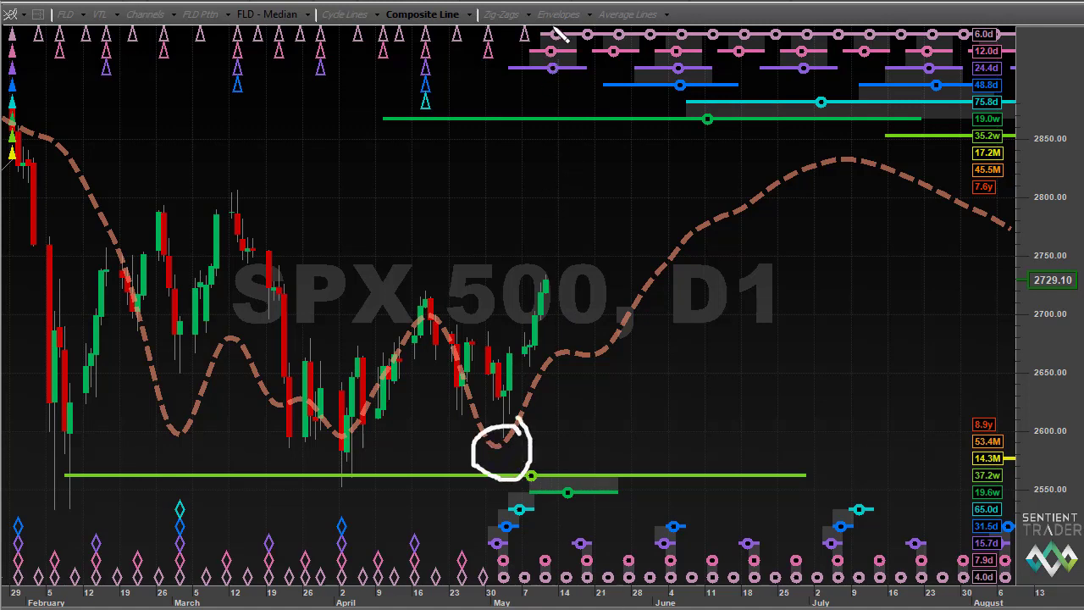
pyautogui.moveTo(553, 25)
pyautogui.mouseDown()
pyautogui.moveTo(531, 76)
pyautogui.moveTo(575, 76)
pyautogui.moveTo(552, 28)
pyautogui.mouseUp()
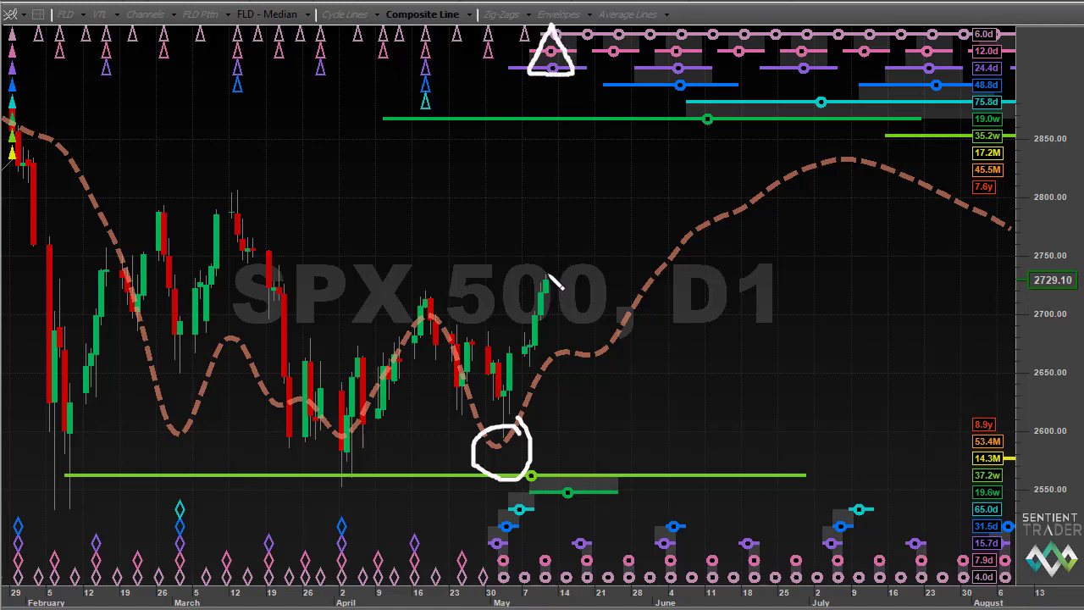
pyautogui.moveTo(559, 349); pyautogui.dragTo(620, 370)
pyautogui.moveTo(571, 537)
pyautogui.mouseDown()
pyautogui.moveTo(588, 581)
pyautogui.moveTo(602, 533)
pyautogui.mouseUp()
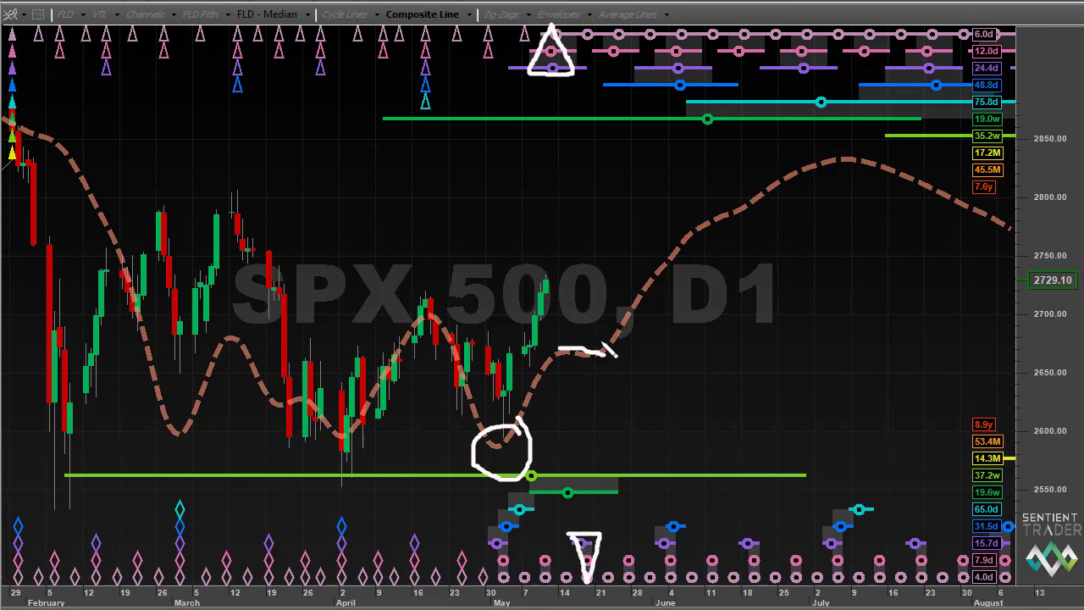
# Draw the expected rise along the composite line from late May, circle its early-July peak, and clear the drawings
pyautogui.moveTo(604, 326)
pyautogui.mouseDown()
pyautogui.moveTo(669, 223)
pyautogui.moveTo(715, 200)
pyautogui.mouseUp()
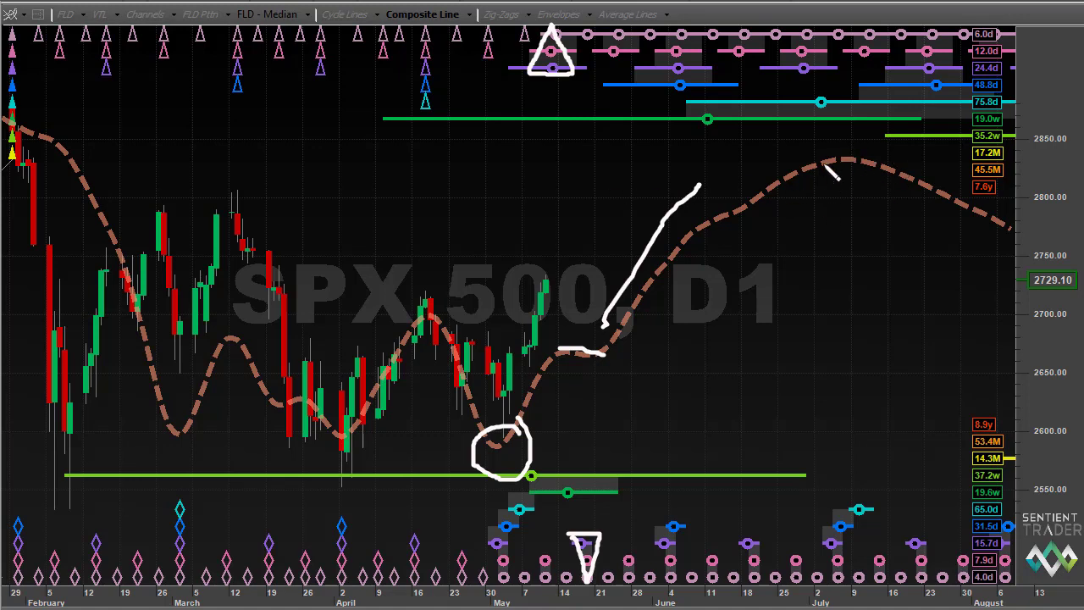
pyautogui.moveTo(830, 156)
pyautogui.mouseDown()
pyautogui.moveTo(846, 177)
pyautogui.moveTo(865, 148)
pyautogui.mouseUp()
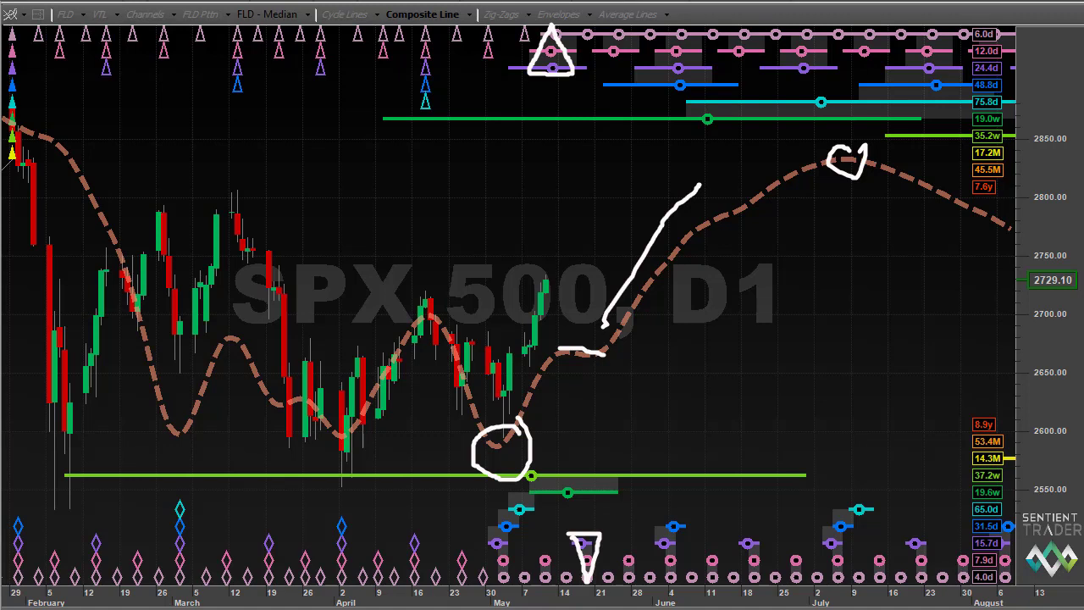
pyautogui.press('Escape')
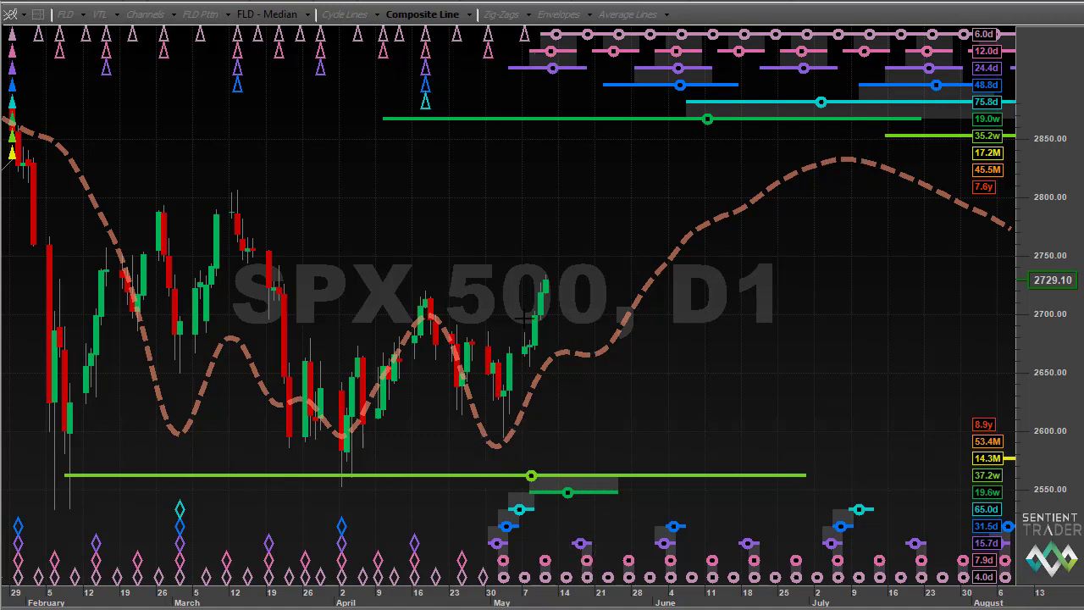
# Trace the composite line's swings from the January 2018 peak to the year-end low, mark the 14.3M and 37.2w trough overlap, and clear the drawings
pyautogui.click(262, 6)
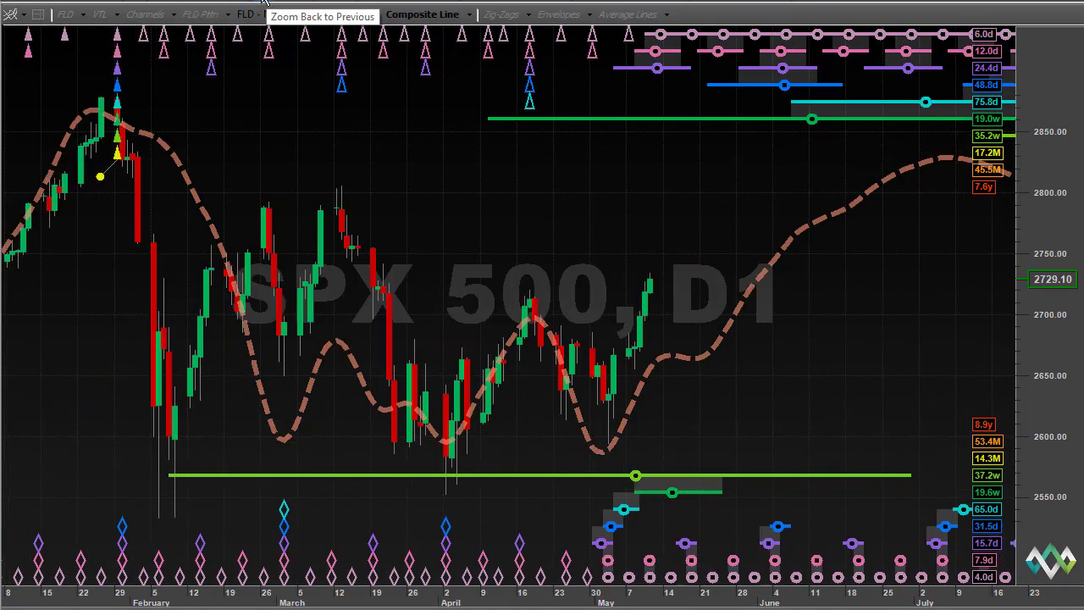
pyautogui.click(263, 7)
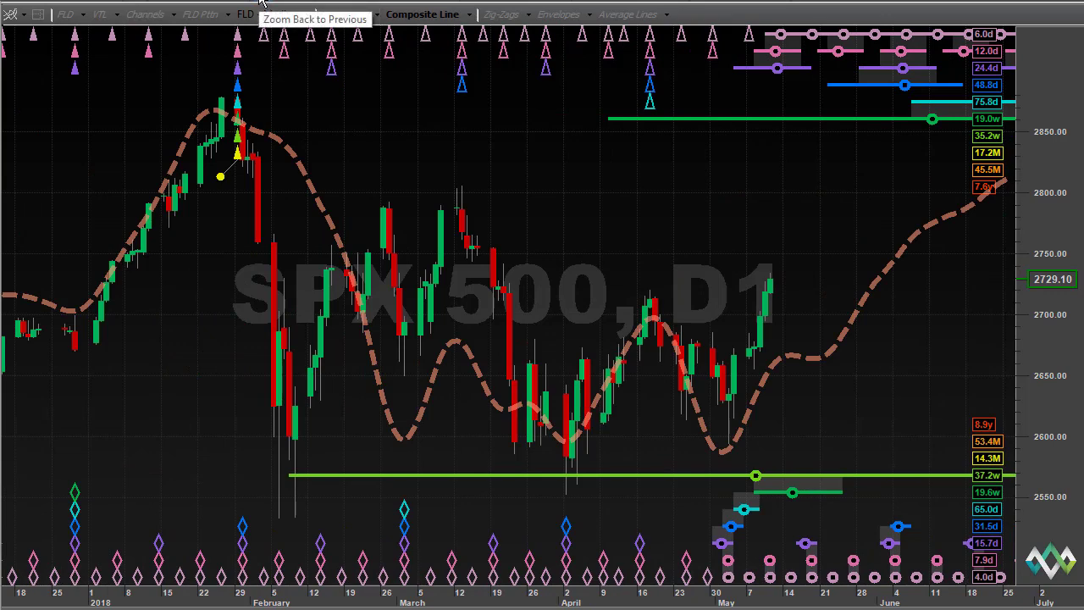
pyautogui.click(263, 5)
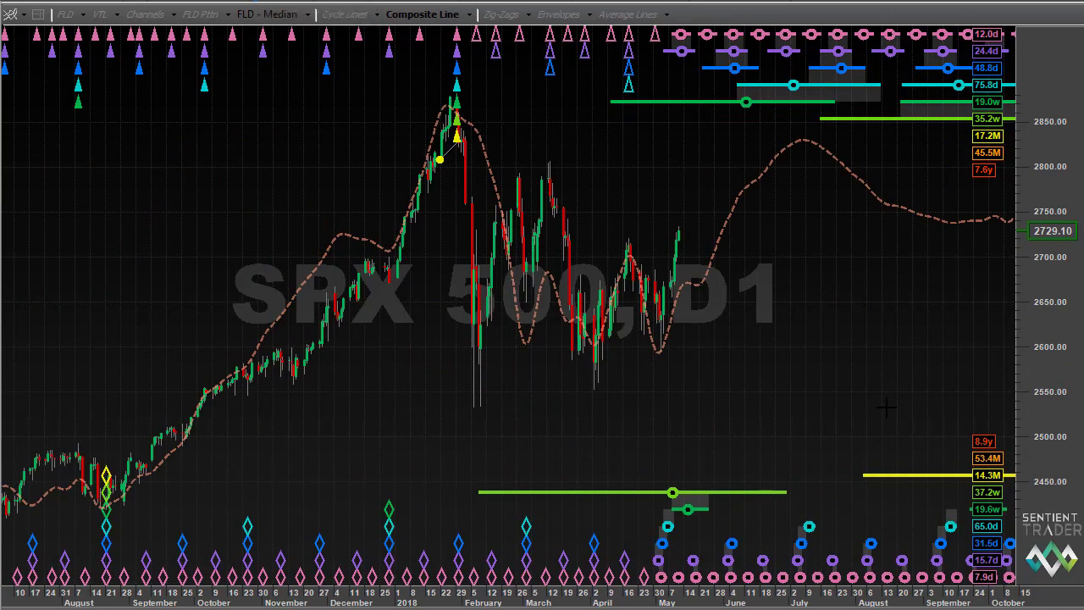
pyautogui.moveTo(885, 407); pyautogui.dragTo(668, 429)
pyautogui.scroll(-3, 308, 45)
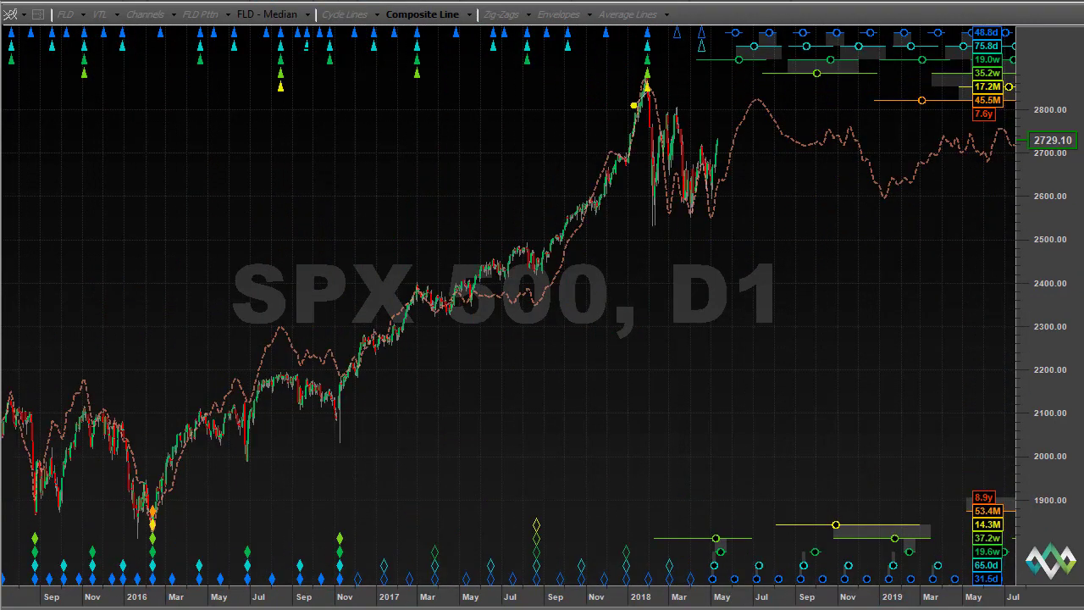
pyautogui.moveTo(865, 305); pyautogui.dragTo(542, 300)
pyautogui.moveTo(794, 314); pyautogui.dragTo(693, 347)
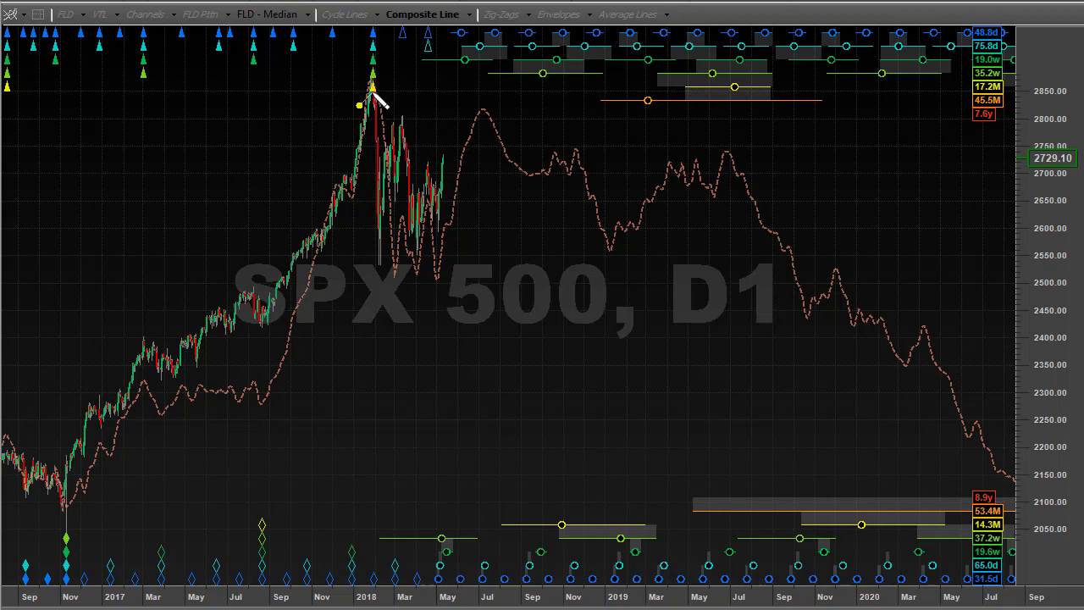
pyautogui.moveTo(372, 88); pyautogui.dragTo(448, 265)
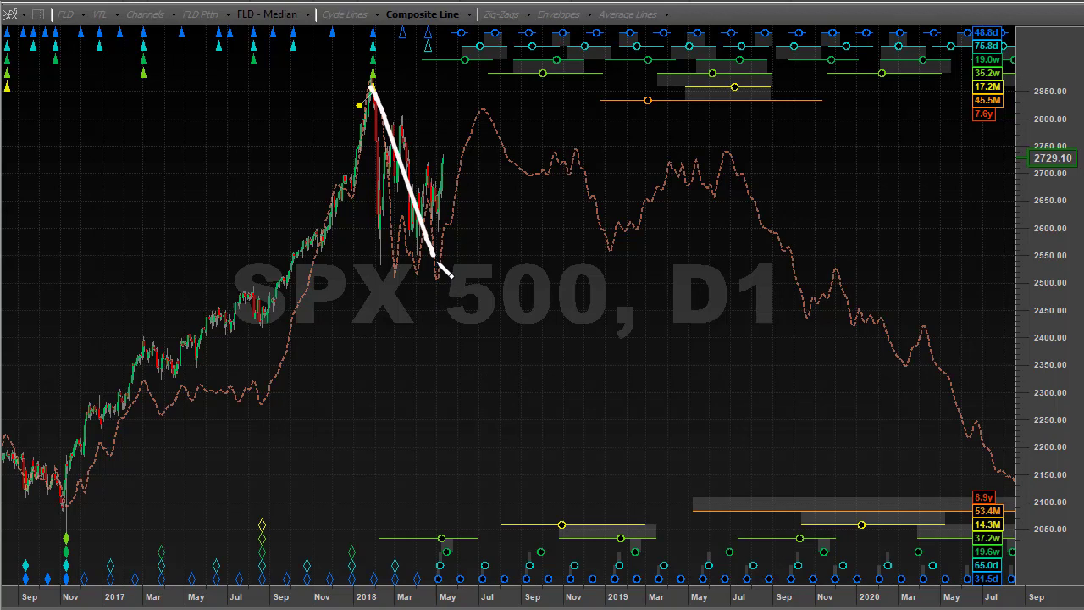
pyautogui.moveTo(436, 256)
pyautogui.mouseDown()
pyautogui.moveTo(458, 239)
pyautogui.moveTo(490, 154)
pyautogui.moveTo(519, 142)
pyautogui.moveTo(581, 232)
pyautogui.moveTo(610, 251)
pyautogui.mouseUp()
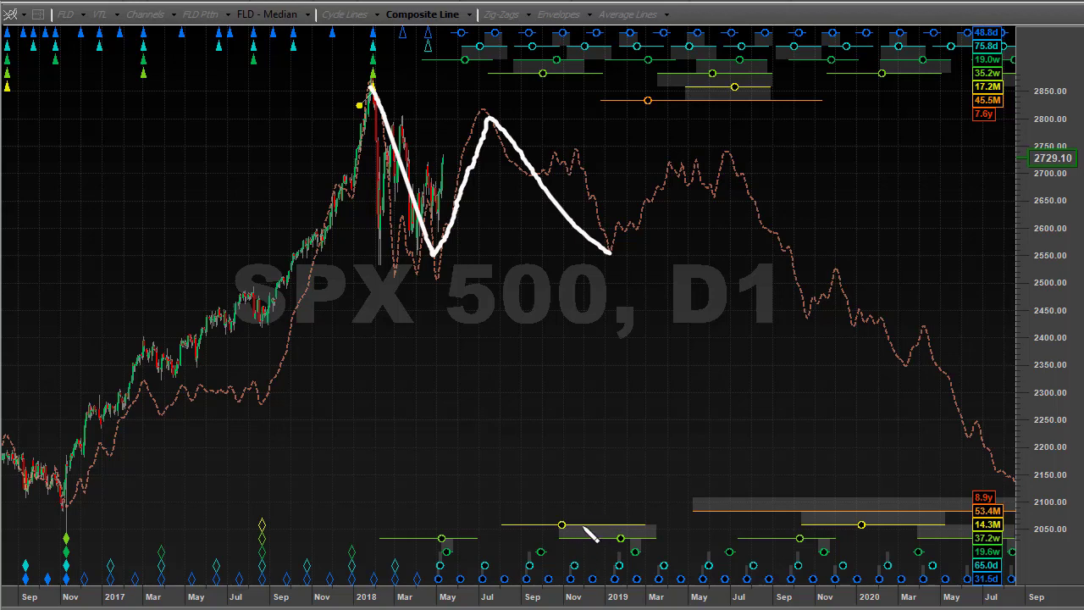
pyautogui.moveTo(561, 523)
pyautogui.mouseDown()
pyautogui.moveTo(619, 573)
pyautogui.moveTo(652, 567)
pyautogui.moveTo(658, 518)
pyautogui.moveTo(561, 523)
pyautogui.mouseUp()
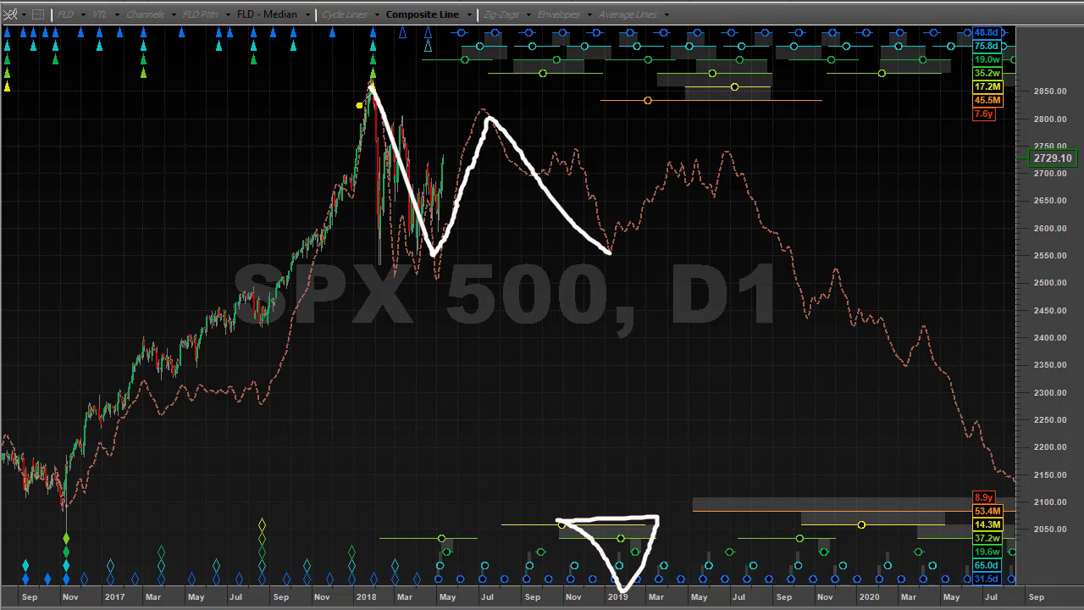
pyautogui.press('Escape')
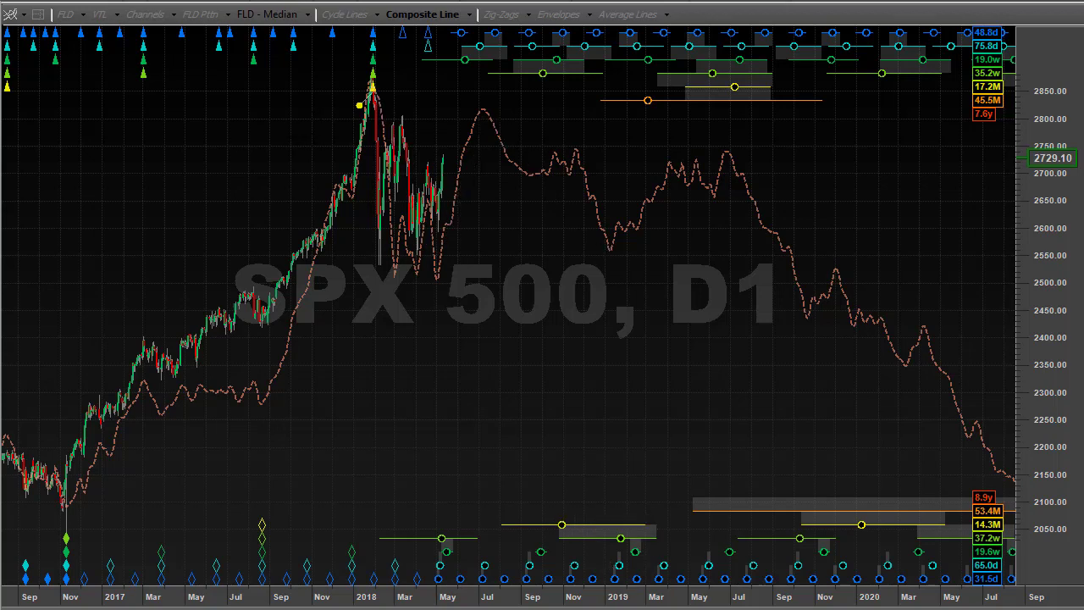
# Circle the January 2018 peak, draw falling lines from it and a rising line under the price lows, and clear the drawings
pyautogui.moveTo(275, 121); pyautogui.dragTo(706, 365)
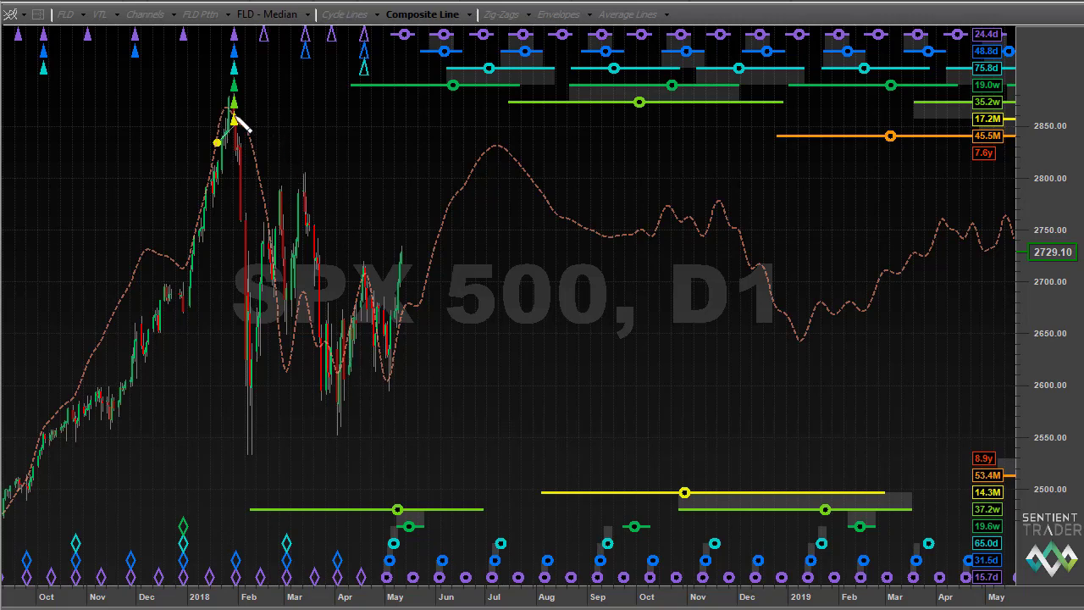
pyautogui.moveTo(239, 105)
pyautogui.mouseDown()
pyautogui.moveTo(215, 124)
pyautogui.moveTo(255, 111)
pyautogui.moveTo(227, 111)
pyautogui.moveTo(374, 403)
pyautogui.mouseUp()
pyautogui.moveTo(247, 137); pyautogui.dragTo(364, 298)
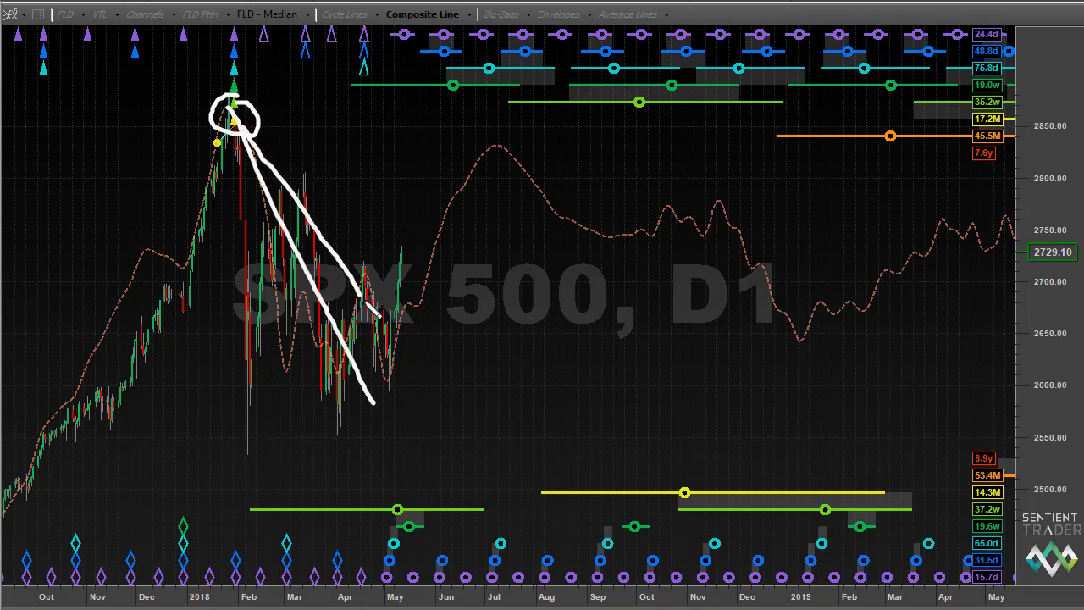
pyautogui.moveTo(330, 431)
pyautogui.mouseDown()
pyautogui.moveTo(235, 457)
pyautogui.moveTo(410, 392)
pyautogui.mouseUp()
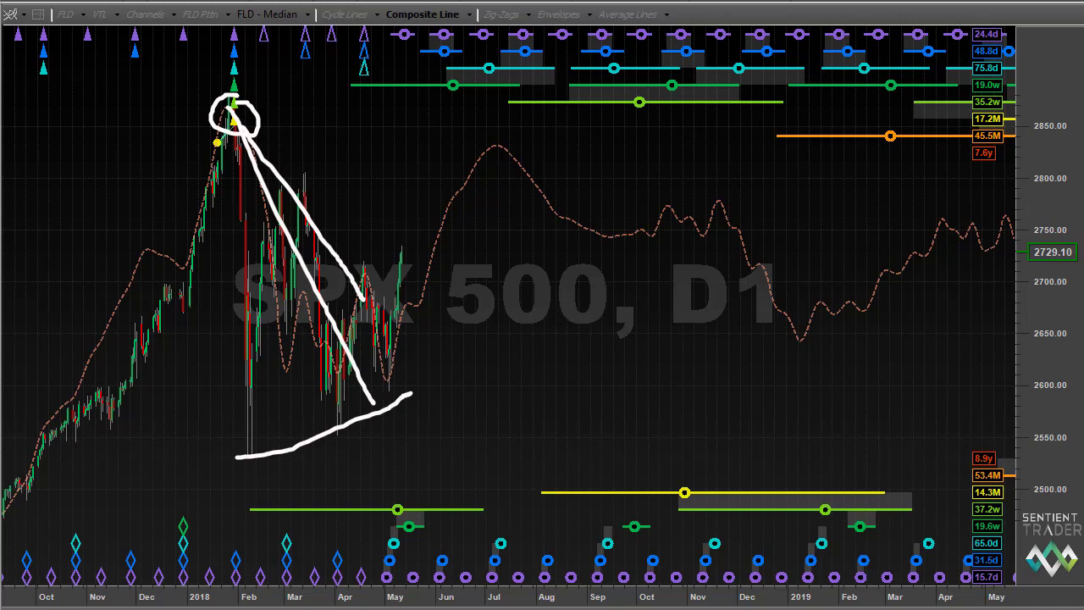
pyautogui.press('Escape')
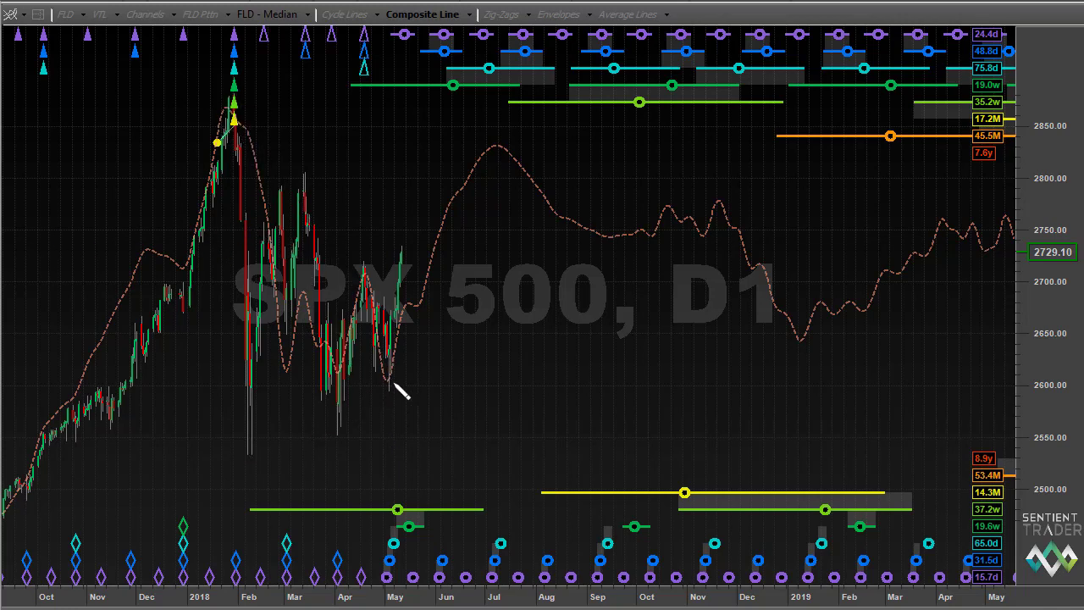
# Circle the composite line's early-May low and July peak, draw the rise between them, and mark the overlapping July peak projections with a triangle
pyautogui.moveTo(387, 367); pyautogui.dragTo(391, 371)
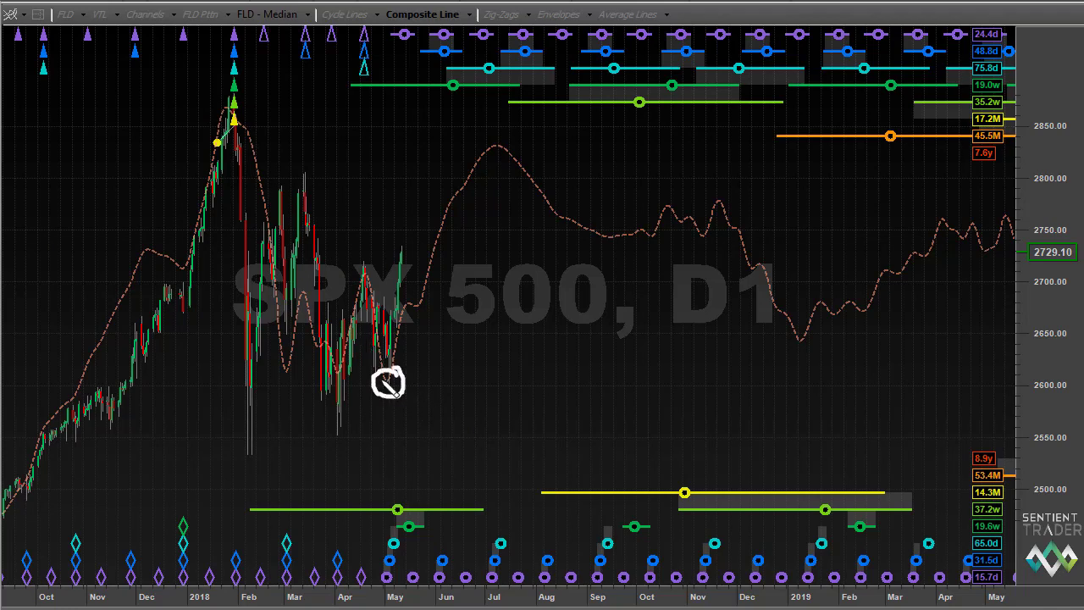
pyautogui.moveTo(398, 370); pyautogui.dragTo(497, 150)
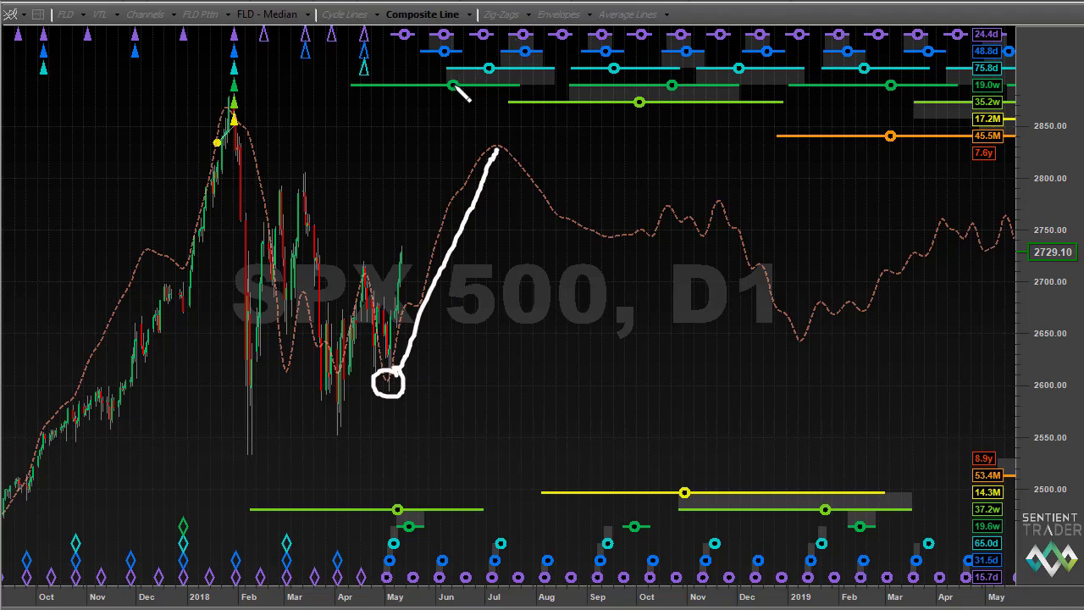
pyautogui.moveTo(442, 83)
pyautogui.mouseDown()
pyautogui.moveTo(526, 39)
pyautogui.moveTo(548, 88)
pyautogui.moveTo(441, 87)
pyautogui.mouseUp()
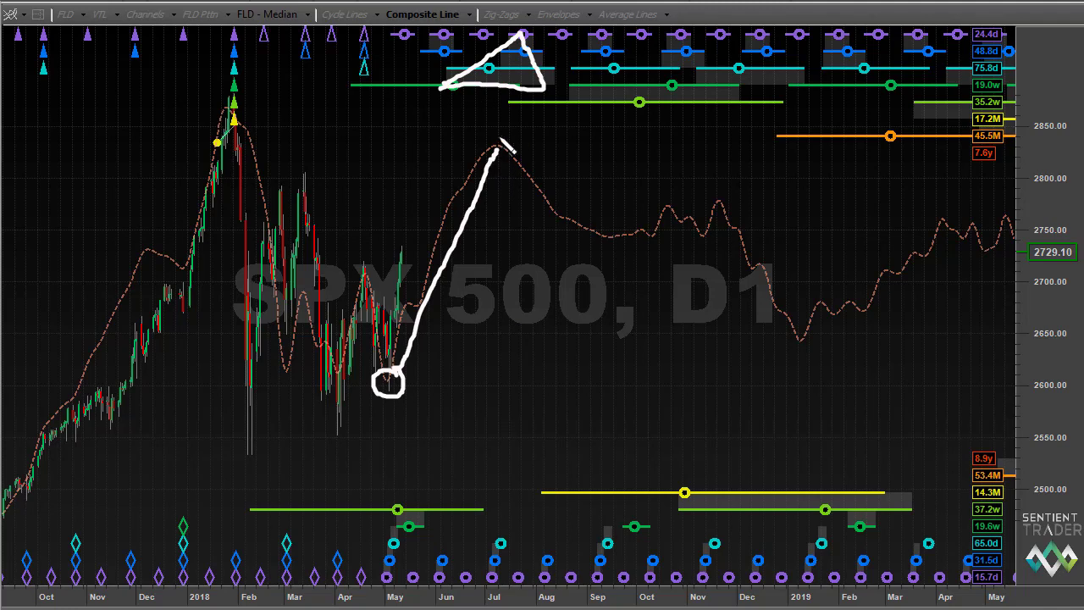
pyautogui.moveTo(507, 138)
pyautogui.mouseDown()
pyautogui.moveTo(494, 167)
pyautogui.moveTo(506, 134)
pyautogui.mouseUp()
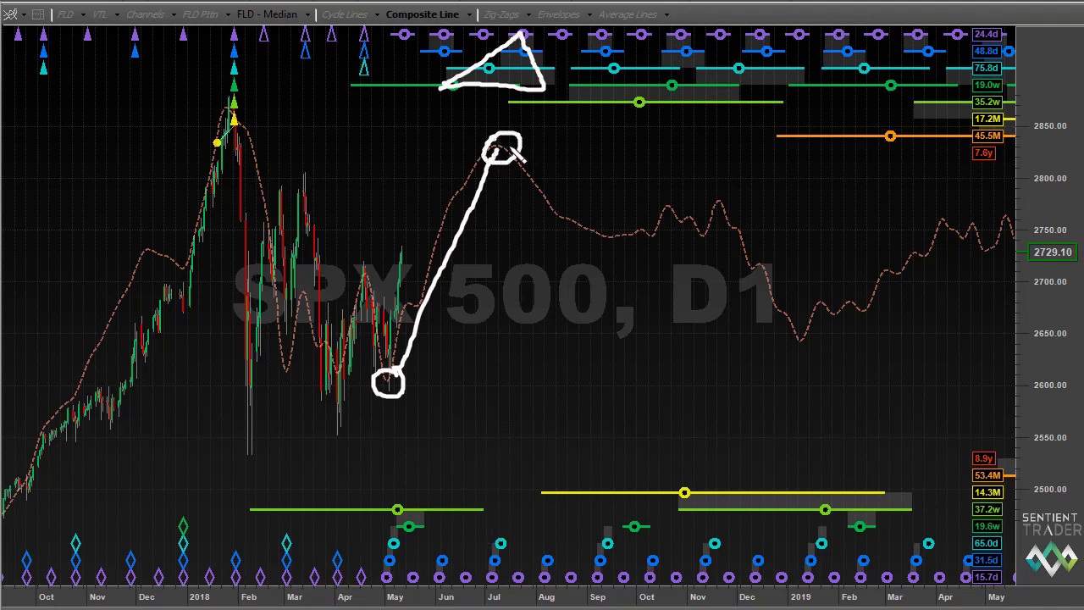
# Trace the composite line from July to its circled January 2019 low, add arrows at the September low and November peak, and clear the drawings
pyautogui.moveTo(506, 161)
pyautogui.mouseDown()
pyautogui.moveTo(528, 187)
pyautogui.moveTo(615, 237)
pyautogui.moveTo(692, 200)
pyautogui.moveTo(720, 217)
pyautogui.moveTo(796, 338)
pyautogui.mouseUp()
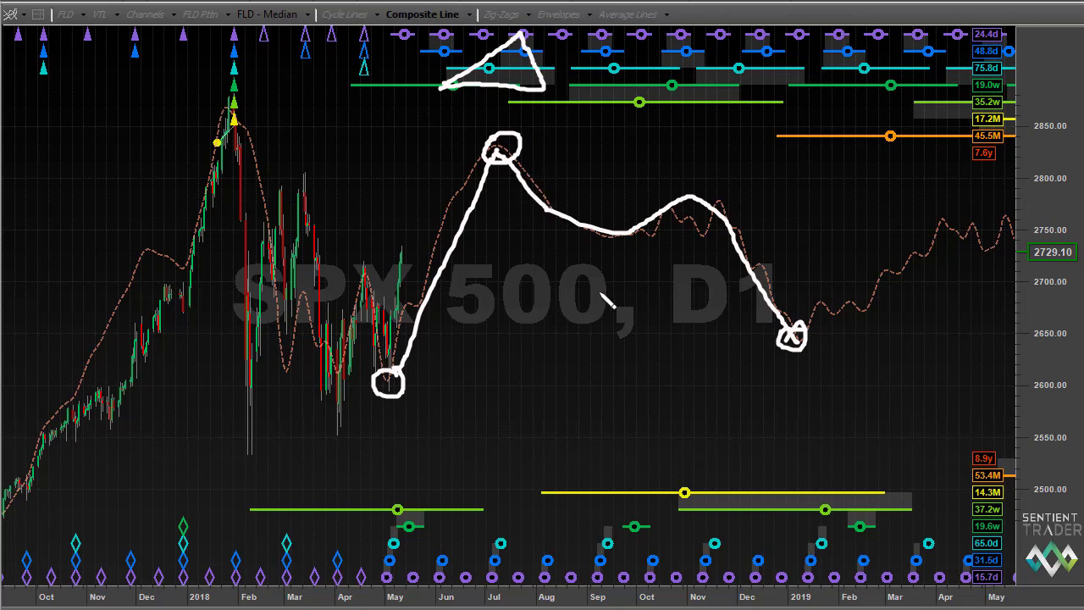
pyautogui.moveTo(574, 329)
pyautogui.mouseDown()
pyautogui.moveTo(613, 254)
pyautogui.moveTo(627, 283)
pyautogui.moveTo(573, 273)
pyautogui.mouseUp()
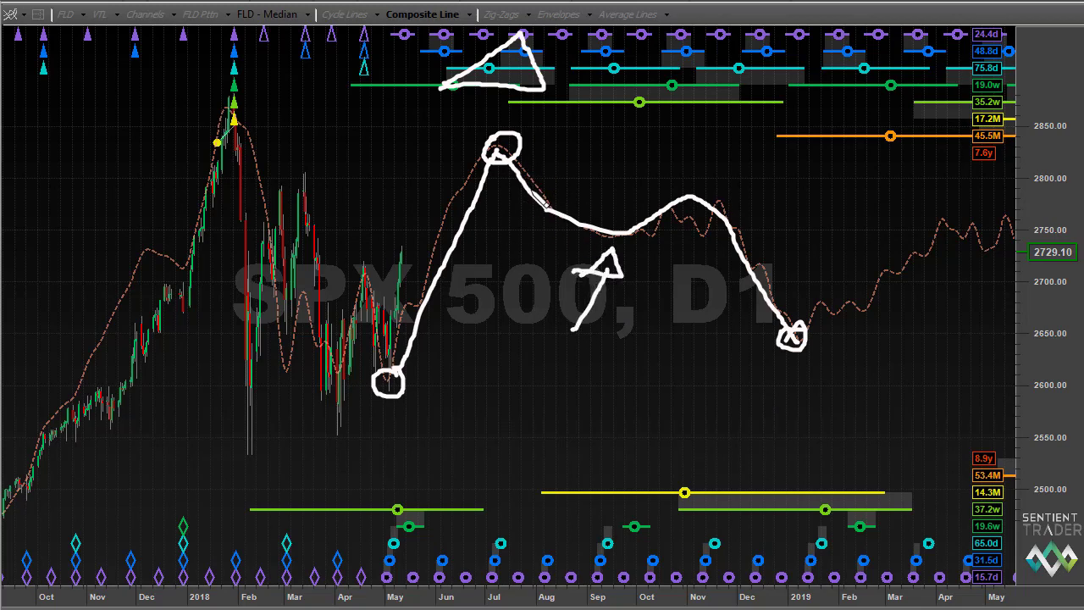
pyautogui.moveTo(779, 159)
pyautogui.mouseDown()
pyautogui.moveTo(736, 204)
pyautogui.moveTo(733, 196)
pyautogui.moveTo(762, 200)
pyautogui.moveTo(717, 179)
pyautogui.mouseUp()
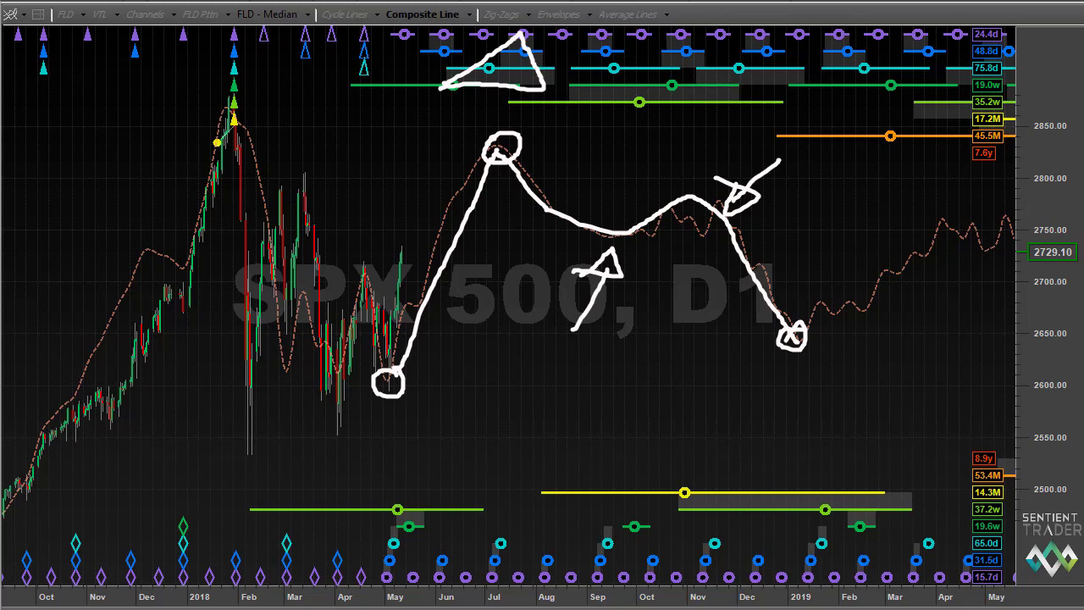
pyautogui.press('Escape')
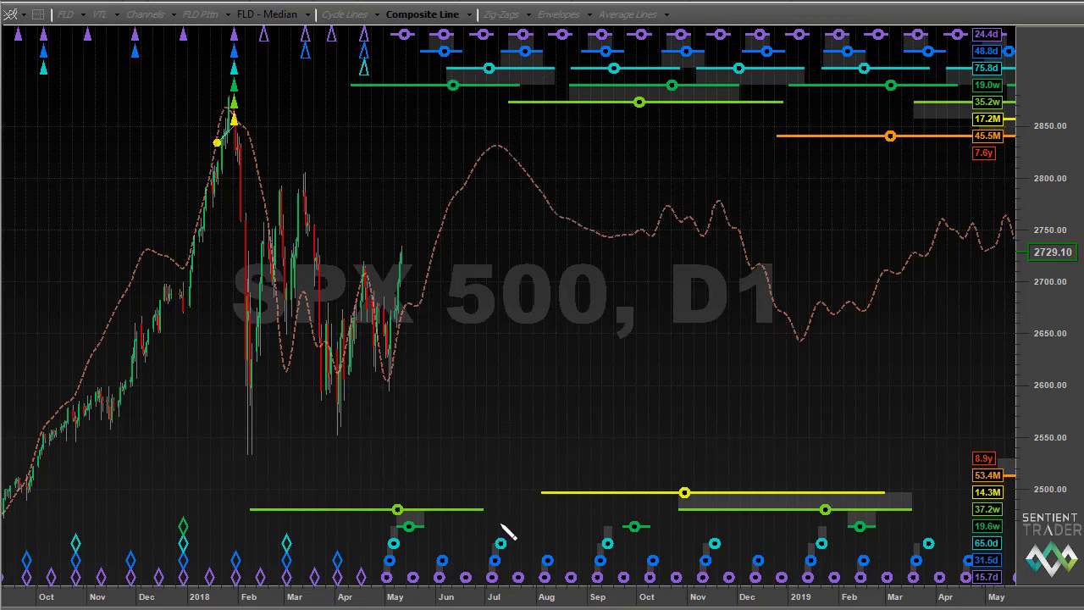
# Mark the clustered trough projections at early July, early September, early November and January 2019
pyautogui.moveTo(484, 540)
pyautogui.mouseDown()
pyautogui.moveTo(503, 583)
pyautogui.moveTo(511, 539)
pyautogui.moveTo(484, 539)
pyautogui.mouseUp()
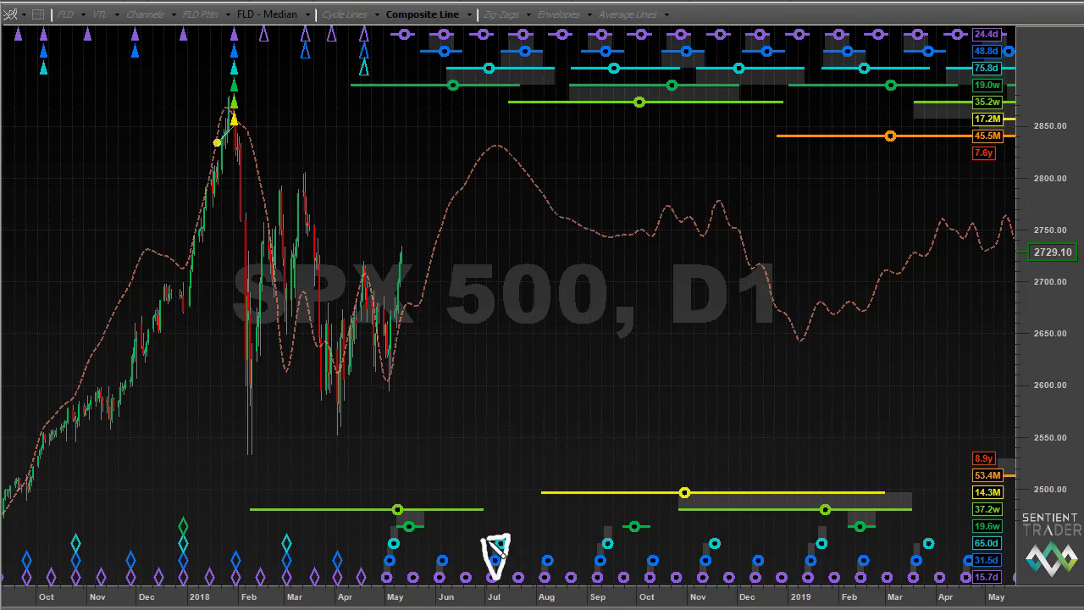
pyautogui.moveTo(592, 531)
pyautogui.mouseDown()
pyautogui.moveTo(600, 585)
pyautogui.moveTo(623, 530)
pyautogui.moveTo(577, 527)
pyautogui.mouseUp()
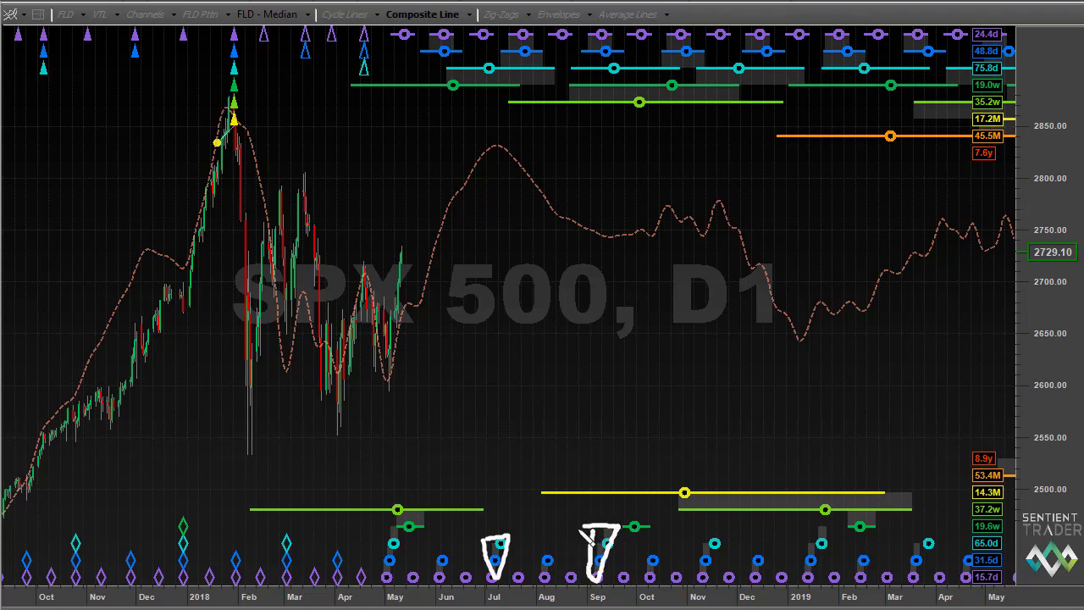
pyautogui.moveTo(696, 540)
pyautogui.mouseDown()
pyautogui.moveTo(705, 587)
pyautogui.moveTo(708, 549)
pyautogui.mouseUp()
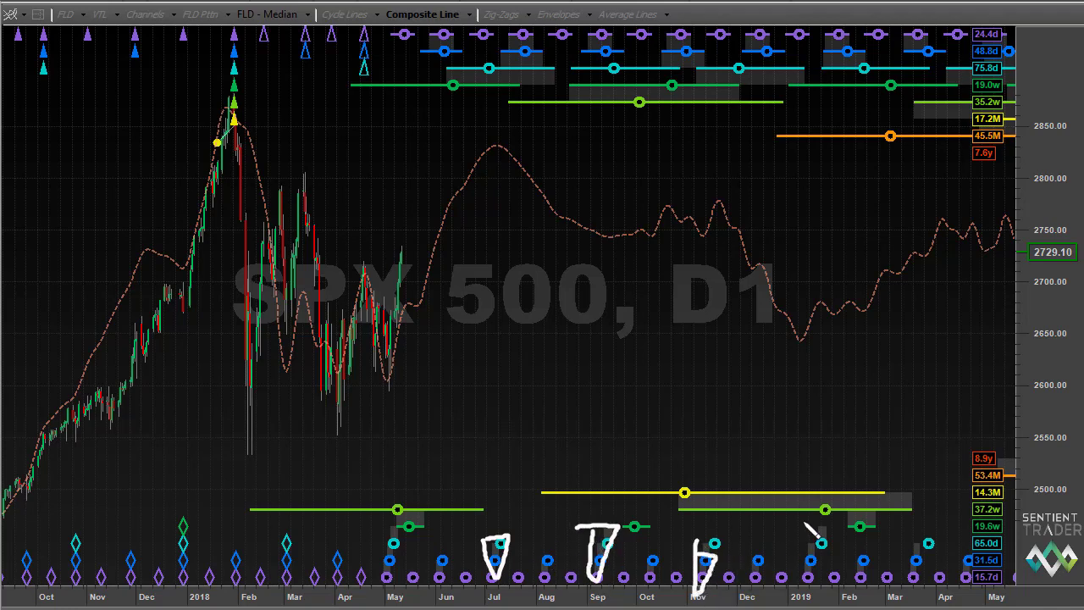
pyautogui.moveTo(806, 502)
pyautogui.mouseDown()
pyautogui.moveTo(796, 586)
pyautogui.moveTo(830, 583)
pyautogui.moveTo(837, 490)
pyautogui.moveTo(807, 499)
pyautogui.mouseUp()
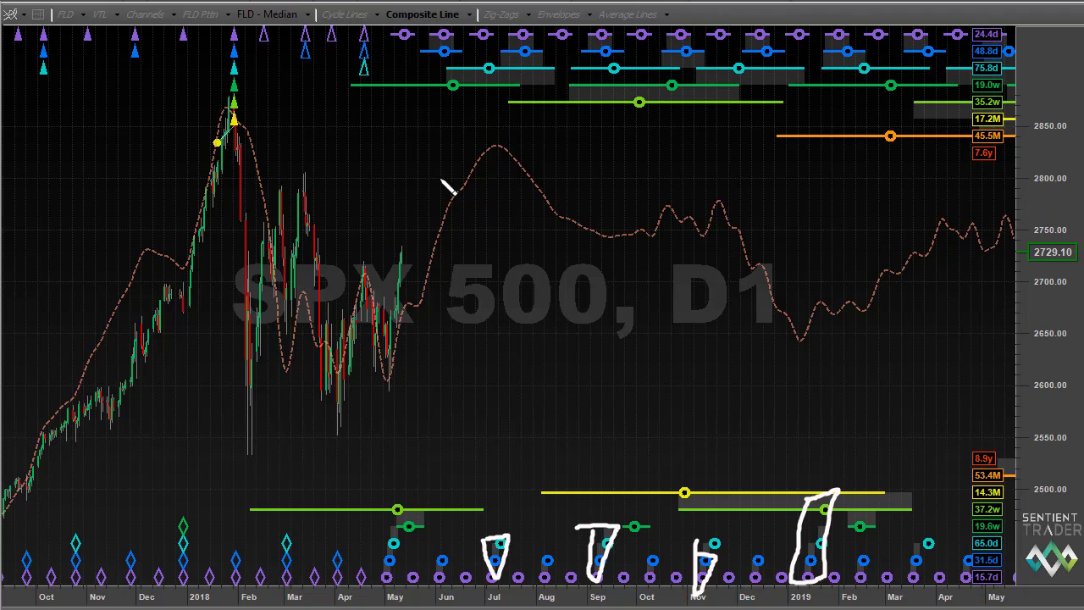
# Outline the July and November peak projection clusters, circle the matching composite line peaks, and clear the drawings
pyautogui.moveTo(516, 32)
pyautogui.mouseDown()
pyautogui.moveTo(419, 88)
pyautogui.moveTo(529, 93)
pyautogui.moveTo(549, 79)
pyautogui.moveTo(518, 36)
pyautogui.mouseUp()
pyautogui.moveTo(679, 29)
pyautogui.mouseDown()
pyautogui.moveTo(686, 58)
pyautogui.moveTo(719, 70)
pyautogui.moveTo(597, 103)
pyautogui.moveTo(760, 95)
pyautogui.moveTo(765, 80)
pyautogui.moveTo(686, 31)
pyautogui.mouseUp()
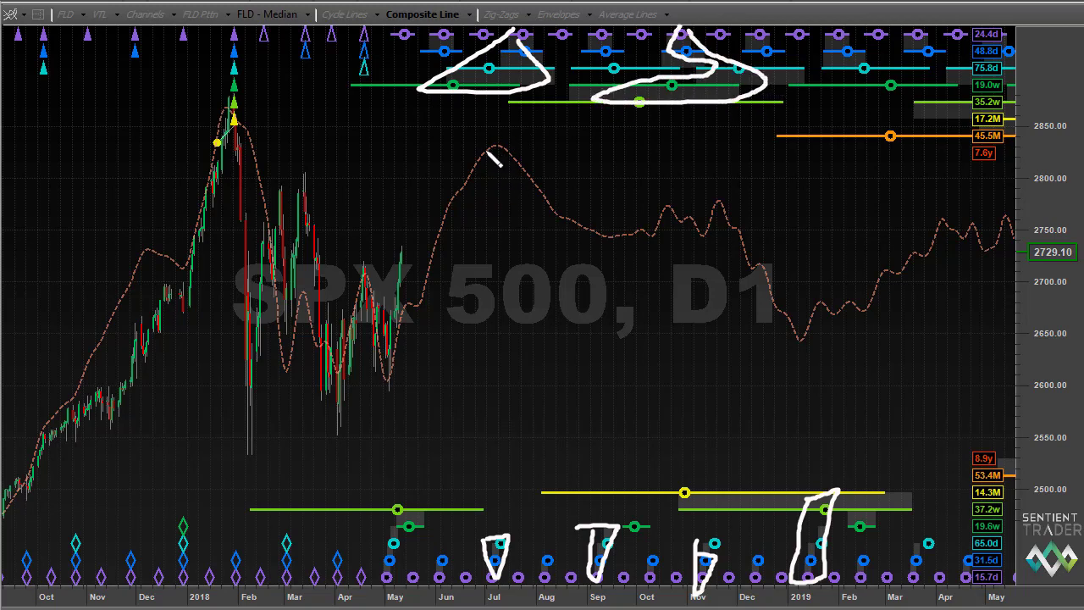
pyautogui.moveTo(497, 160)
pyautogui.mouseDown()
pyautogui.moveTo(515, 130)
pyautogui.moveTo(507, 157)
pyautogui.mouseUp()
pyautogui.moveTo(675, 201)
pyautogui.mouseDown()
pyautogui.moveTo(667, 222)
pyautogui.moveTo(682, 201)
pyautogui.moveTo(725, 222)
pyautogui.moveTo(715, 190)
pyautogui.mouseUp()
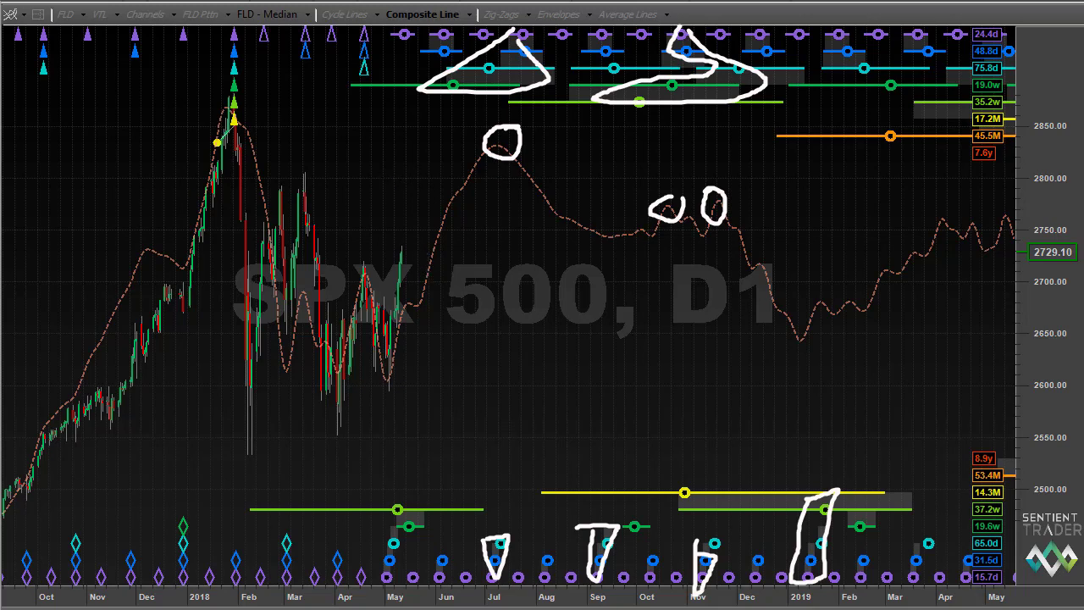
pyautogui.press('Escape')
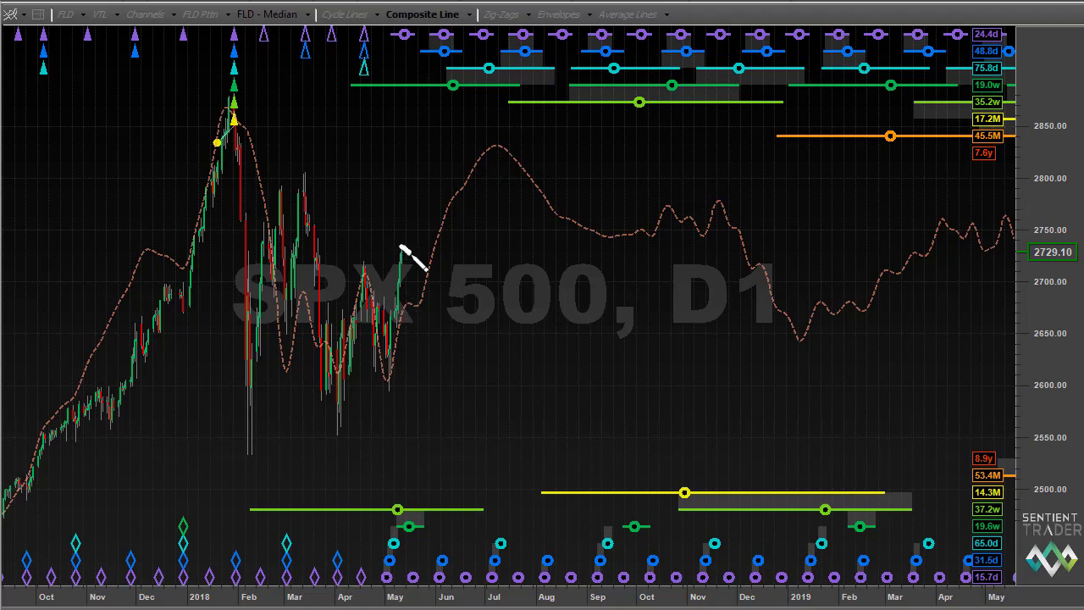
# Draw the expected rise from the latest price to the circled July peak, circle the latest price with a falling alternative, and clear the drawings
pyautogui.moveTo(406, 252)
pyautogui.mouseDown()
pyautogui.moveTo(447, 219)
pyautogui.moveTo(492, 153)
pyautogui.mouseUp()
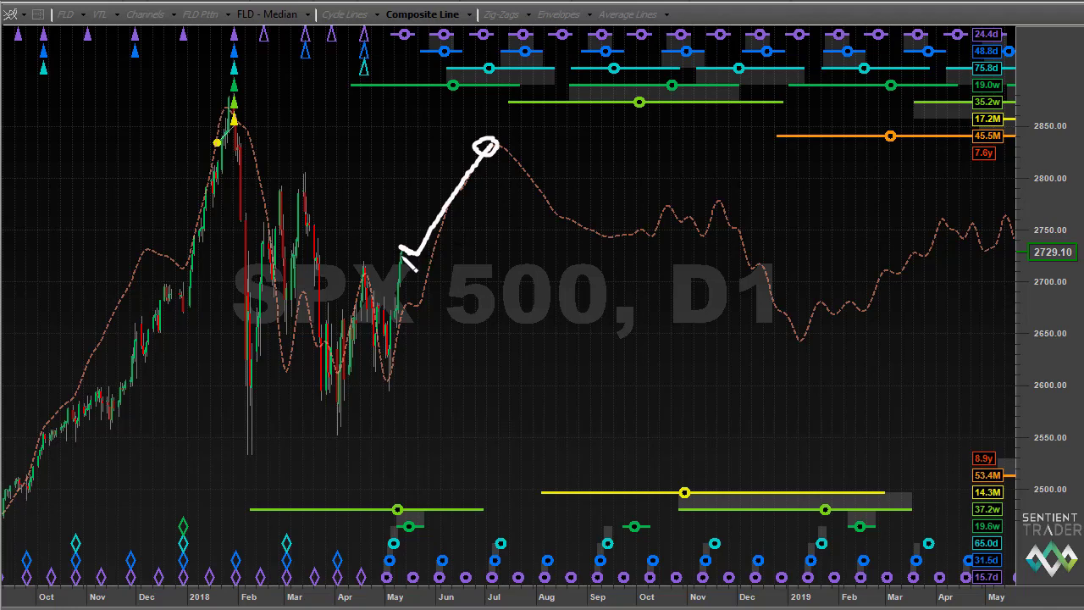
pyautogui.moveTo(414, 242)
pyautogui.mouseDown()
pyautogui.moveTo(416, 260)
pyautogui.moveTo(495, 294)
pyautogui.mouseUp()
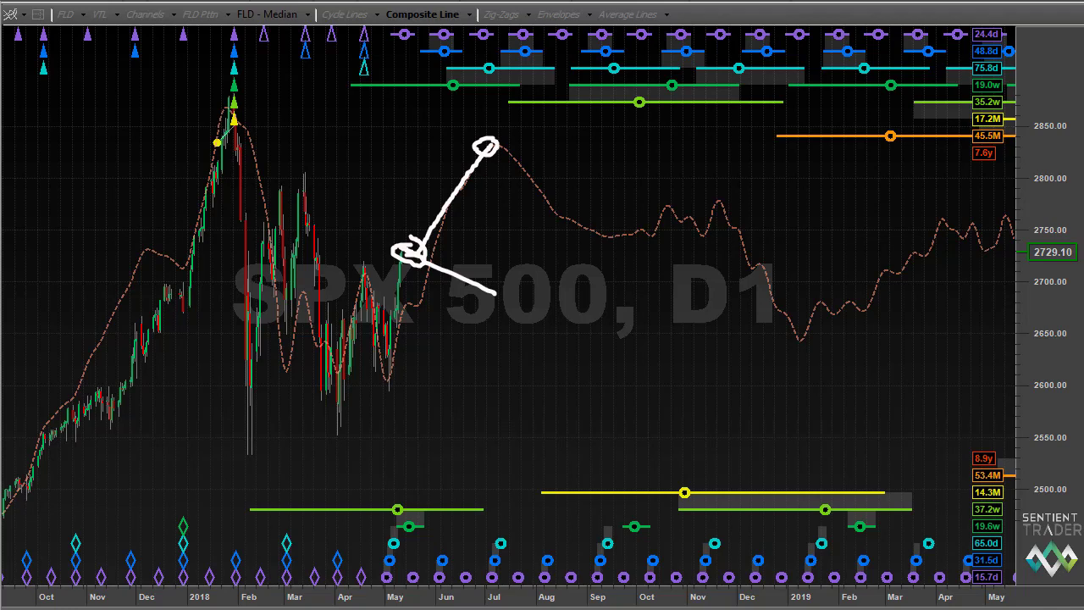
pyautogui.press('Escape')
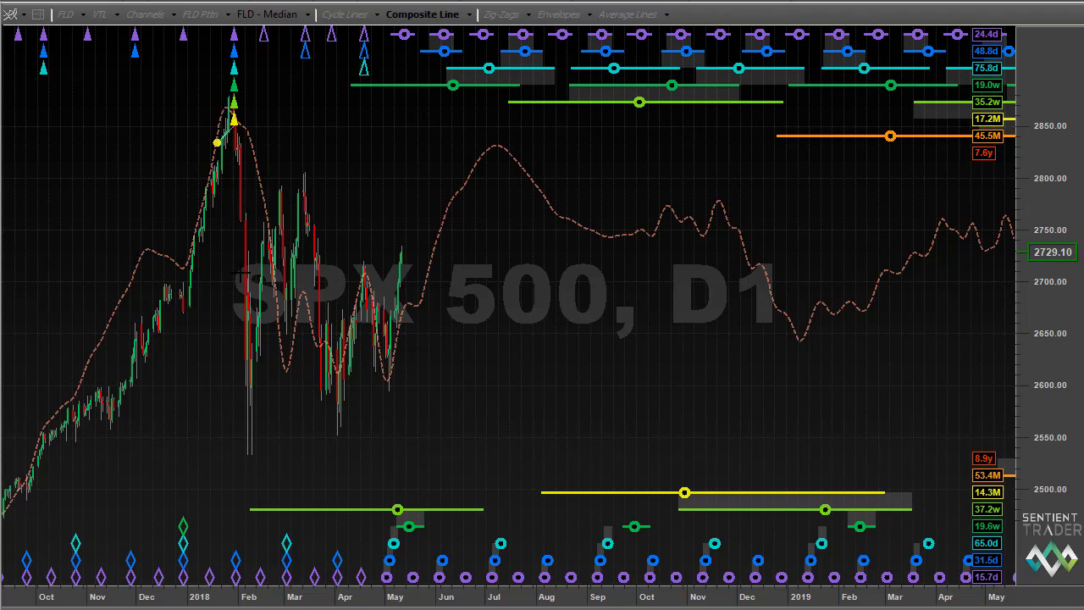
pyautogui.moveTo(184, 114); pyautogui.dragTo(672, 369)
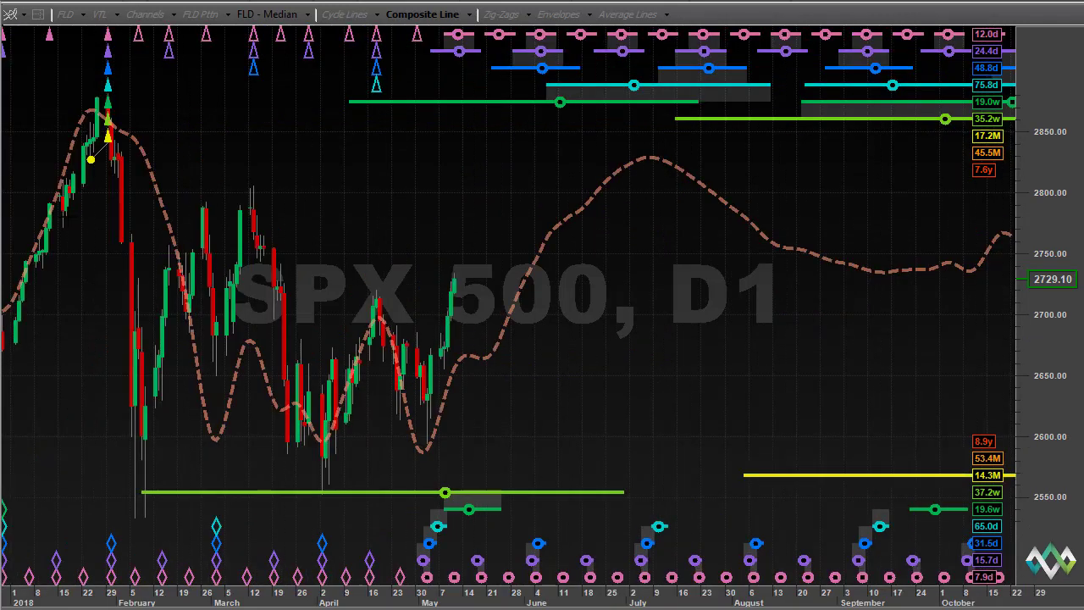
# Switch to the 6-year troughs and peaks daily chart and check the composite line's early May low with the crosshair
pyautogui.moveTo(92, 102); pyautogui.dragTo(757, 476)
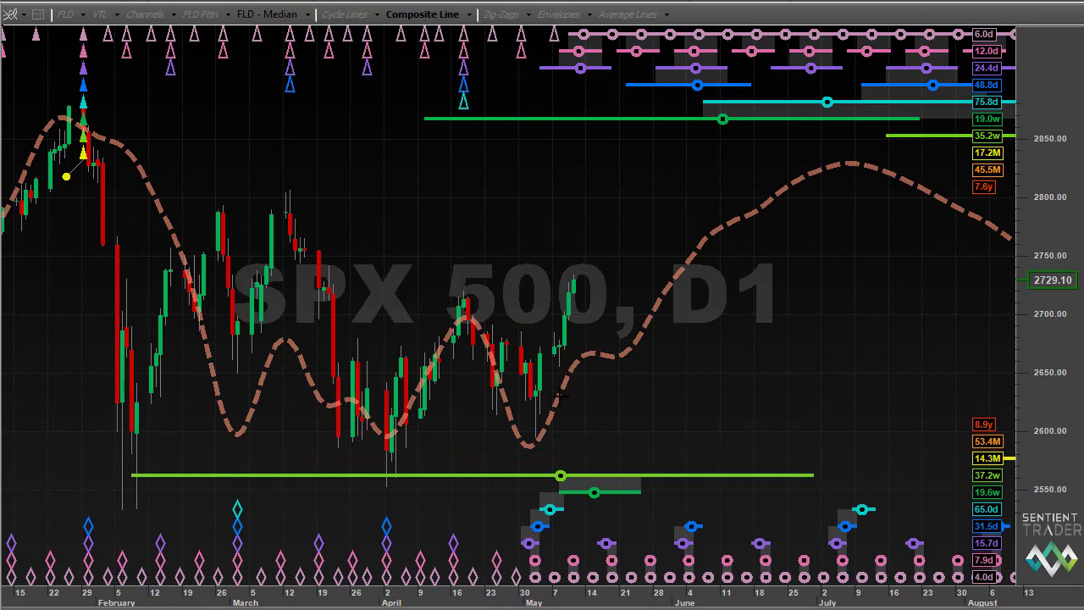
pyautogui.click(440, 1)
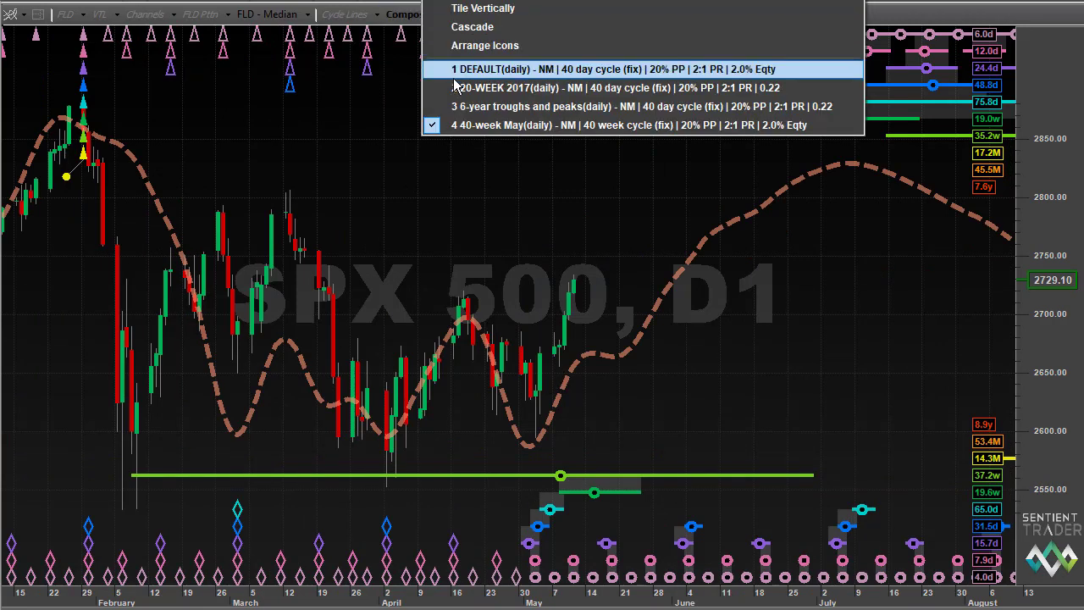
pyautogui.click(465, 107)
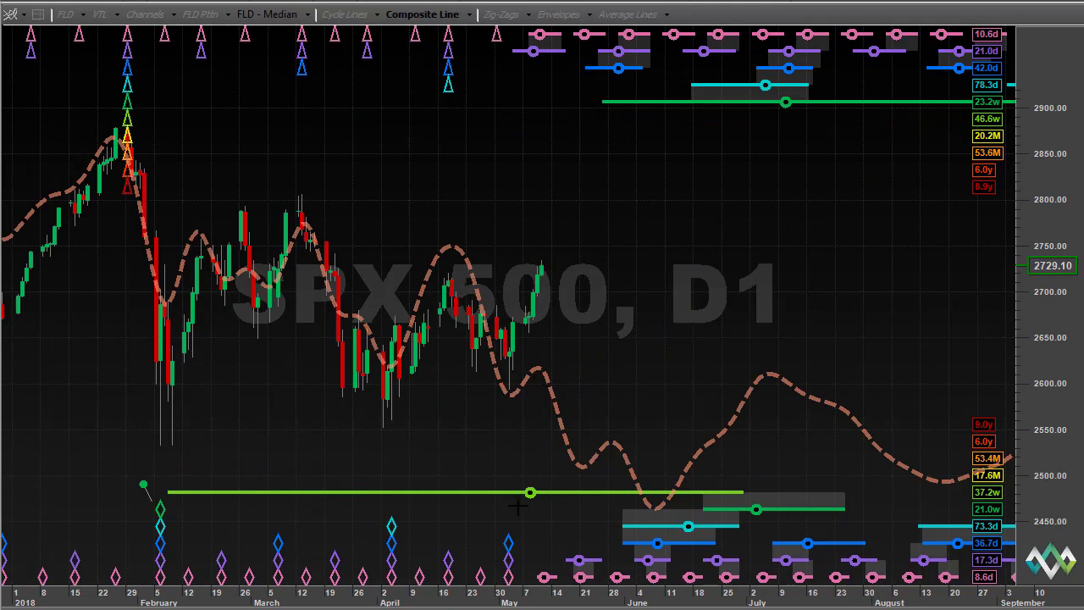
pyautogui.click(509, 395)
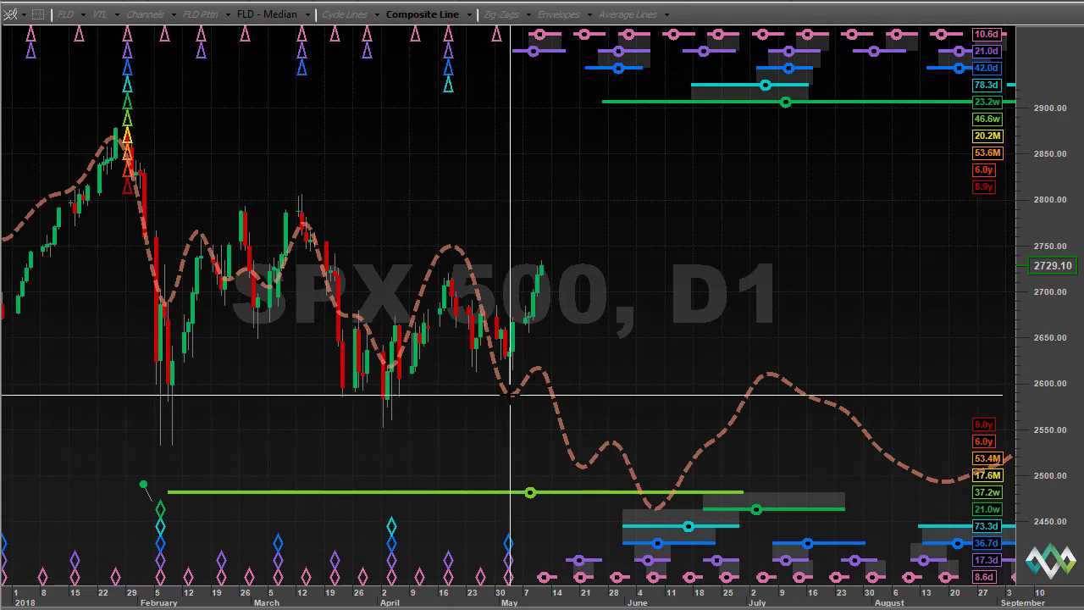
pyautogui.click(509, 398)
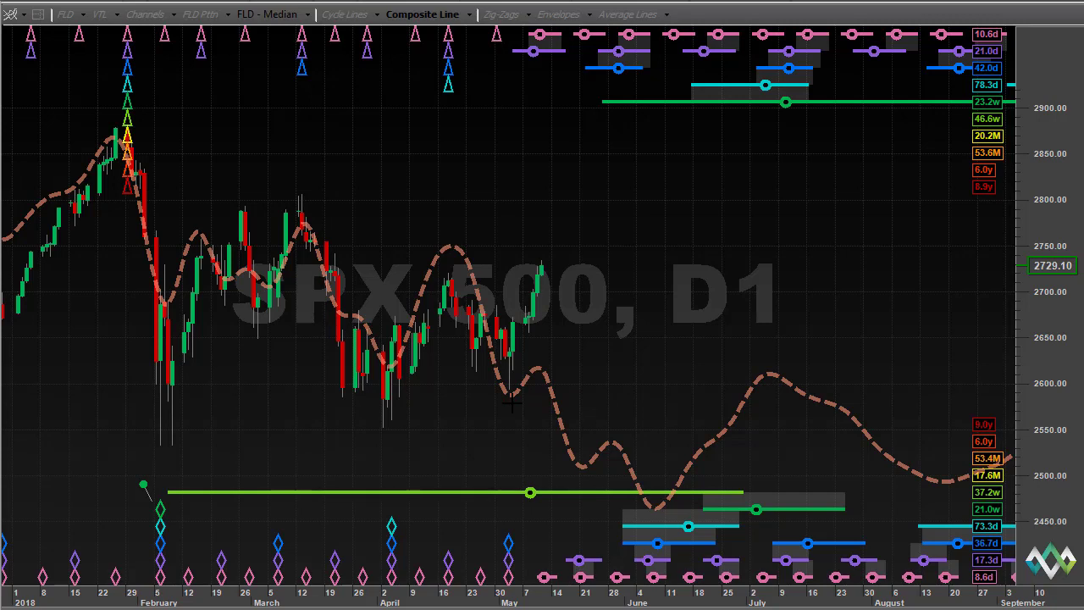
# Hide the composite line on the 6-year troughs and peaks chart and on the 40-week May chart
pyautogui.press('c')
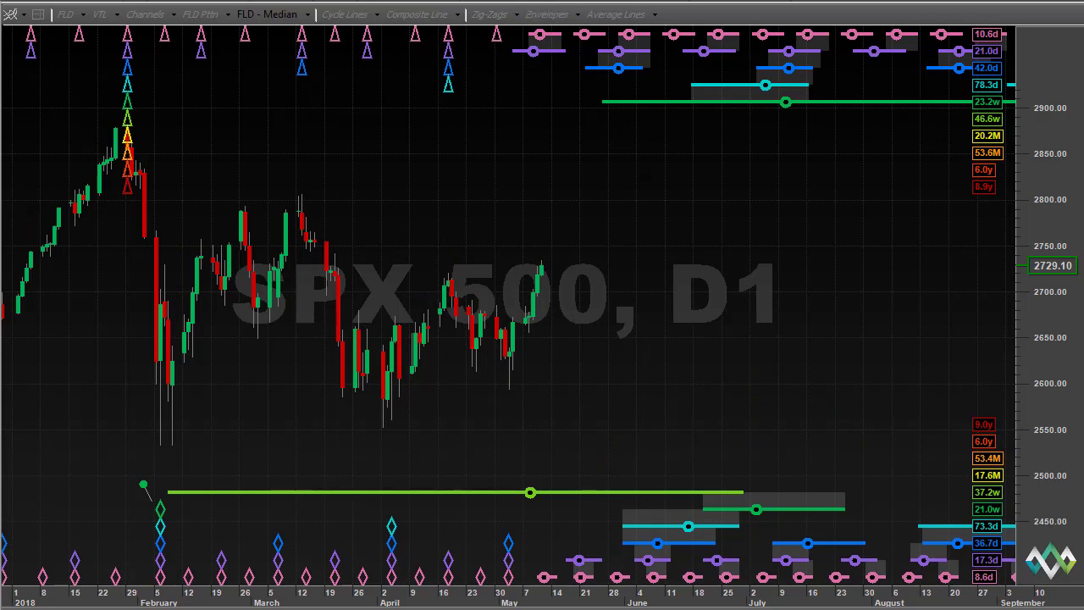
pyautogui.click(507, 2)
pyautogui.click(477, 124)
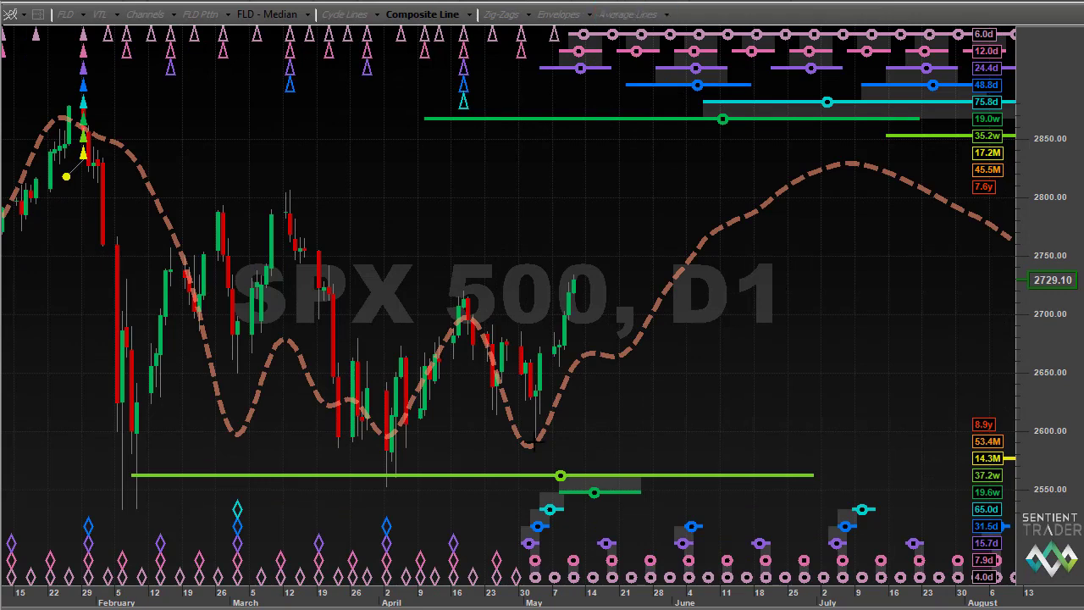
pyautogui.click(422, 14)
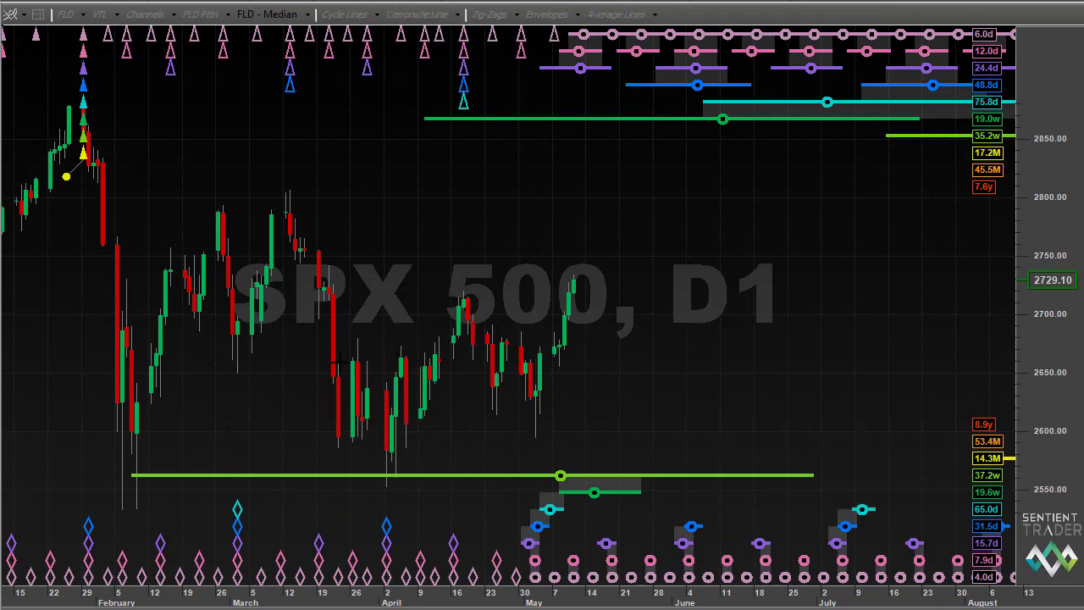
# Draw two arrows to the early May price low, outline the trough projections below it with a triangle, and clear the drawings
pyautogui.moveTo(338, 369); pyautogui.dragTo(675, 371)
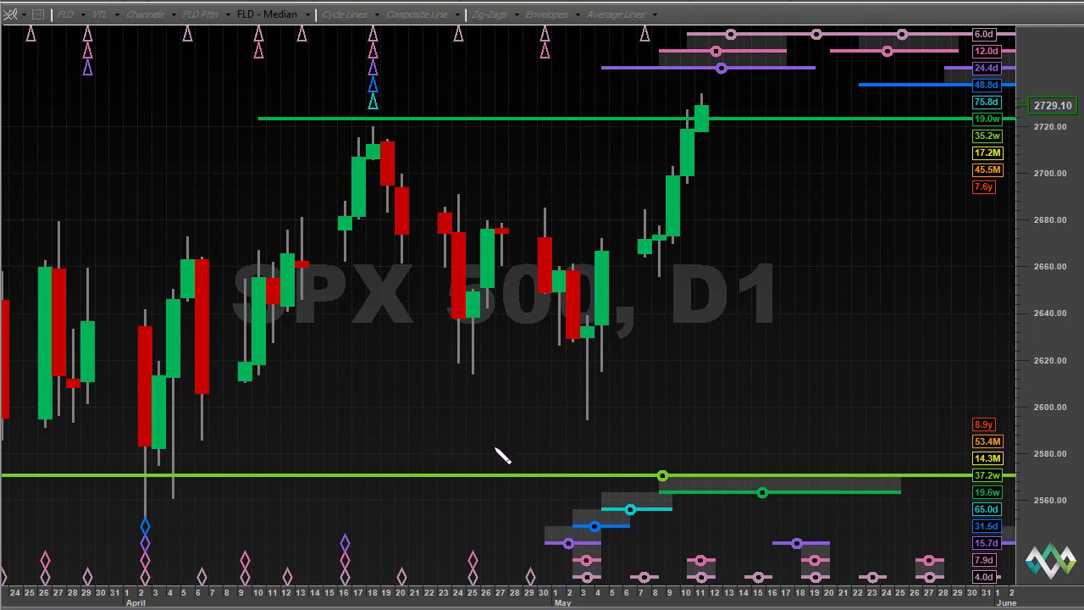
pyautogui.moveTo(495, 449)
pyautogui.mouseDown()
pyautogui.moveTo(528, 428)
pyautogui.moveTo(577, 370)
pyautogui.moveTo(568, 366)
pyautogui.moveTo(580, 379)
pyautogui.moveTo(587, 359)
pyautogui.moveTo(559, 364)
pyautogui.mouseUp()
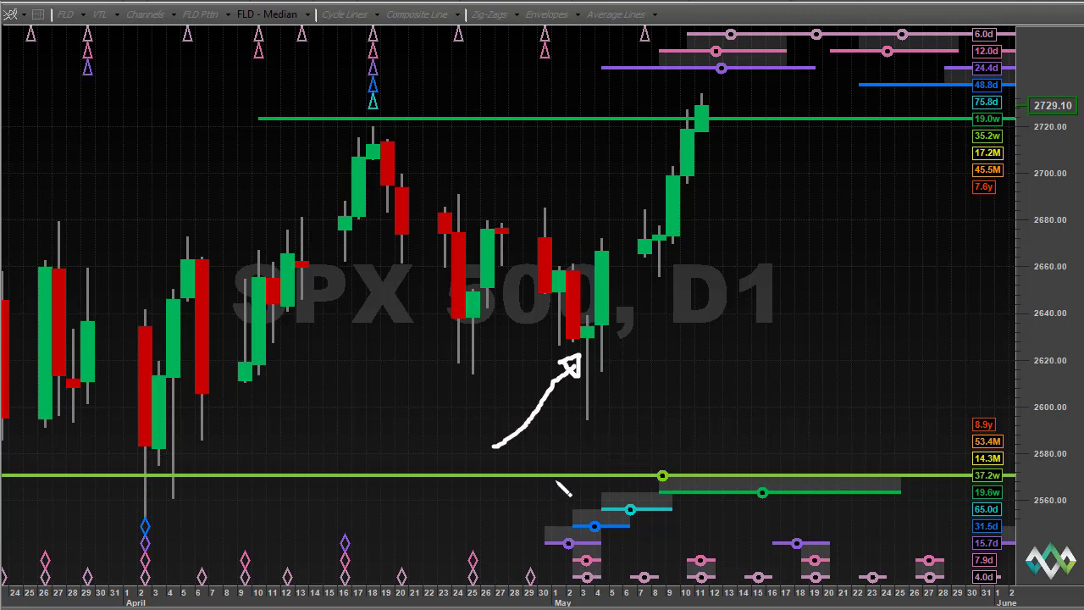
pyautogui.moveTo(549, 473)
pyautogui.mouseDown()
pyautogui.moveTo(590, 593)
pyautogui.moveTo(606, 587)
pyautogui.moveTo(630, 498)
pyautogui.moveTo(648, 467)
pyautogui.mouseUp()
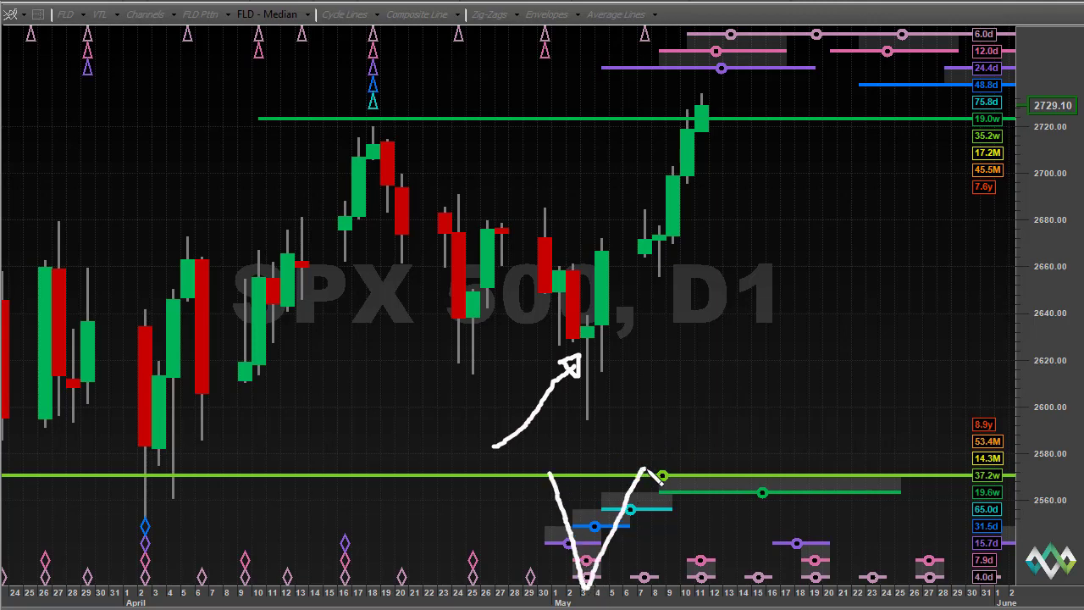
pyautogui.moveTo(542, 466); pyautogui.dragTo(648, 468)
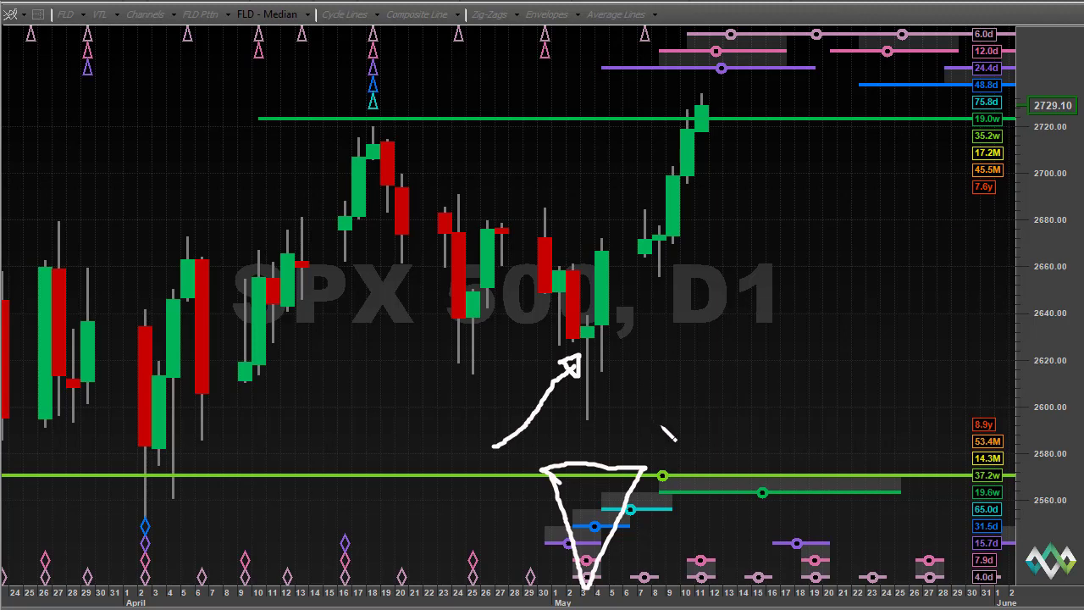
pyautogui.moveTo(666, 428)
pyautogui.mouseDown()
pyautogui.moveTo(597, 377)
pyautogui.moveTo(619, 379)
pyautogui.moveTo(603, 394)
pyautogui.mouseUp()
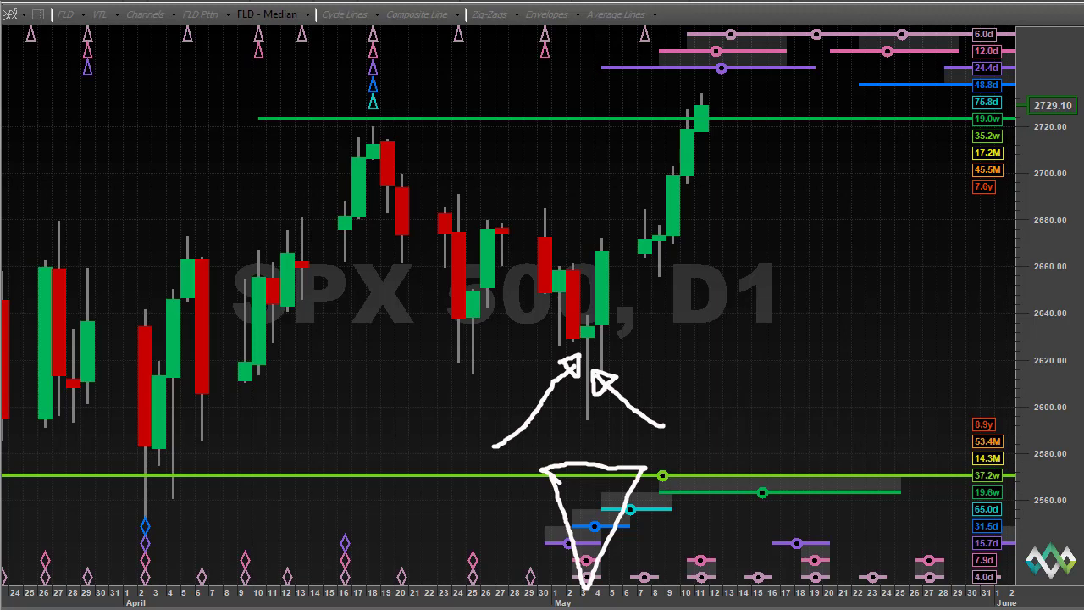
pyautogui.press('Escape')
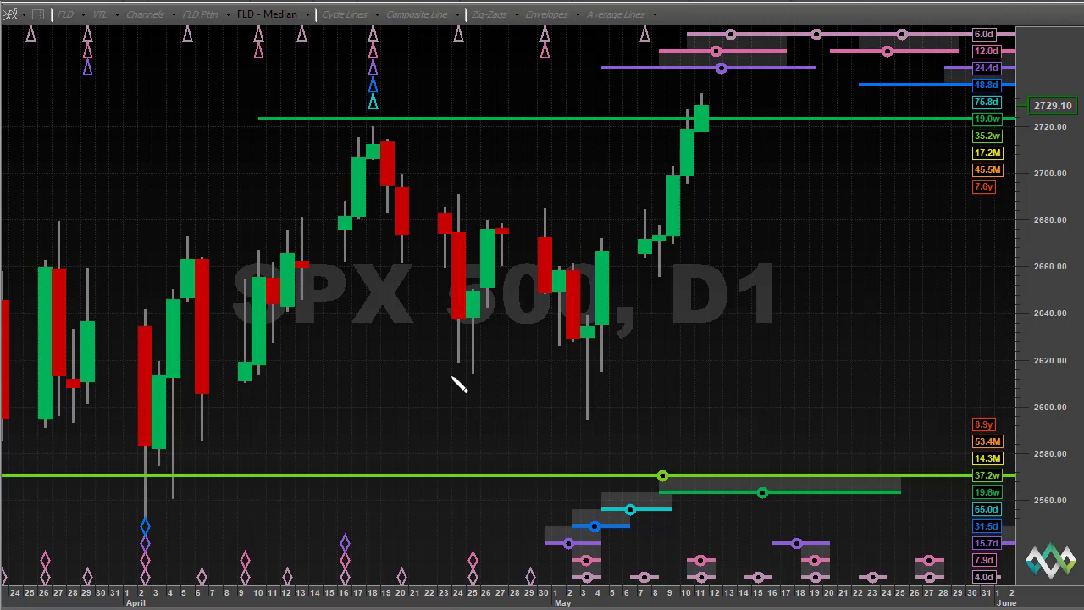
# Draw a horizontal line from the circled late April low across early May, and outline the early May trough projections with a triangle
pyautogui.moveTo(449, 374); pyautogui.dragTo(696, 379)
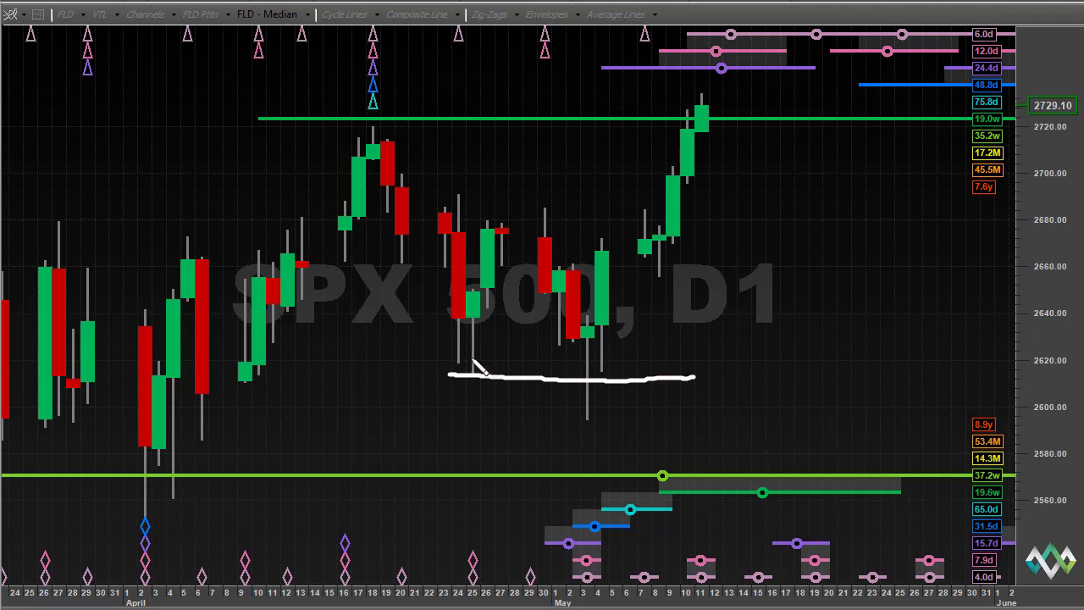
pyautogui.moveTo(474, 364)
pyautogui.mouseDown()
pyautogui.moveTo(450, 372)
pyautogui.moveTo(474, 400)
pyautogui.moveTo(473, 374)
pyautogui.mouseUp()
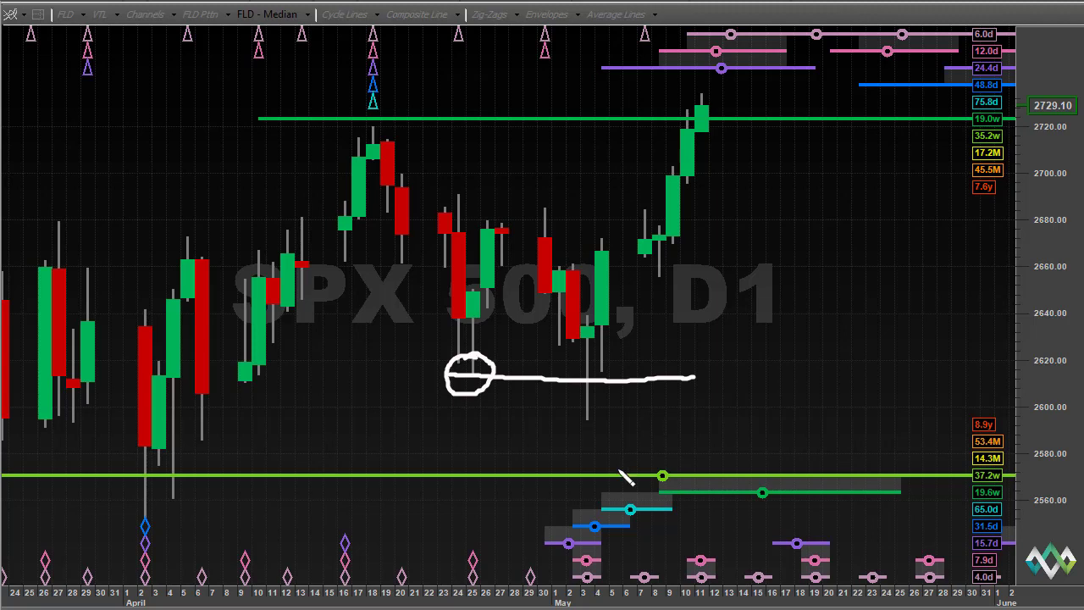
pyautogui.moveTo(538, 474)
pyautogui.mouseDown()
pyautogui.moveTo(583, 586)
pyautogui.moveTo(664, 474)
pyautogui.moveTo(536, 466)
pyautogui.moveTo(565, 524)
pyautogui.mouseUp()
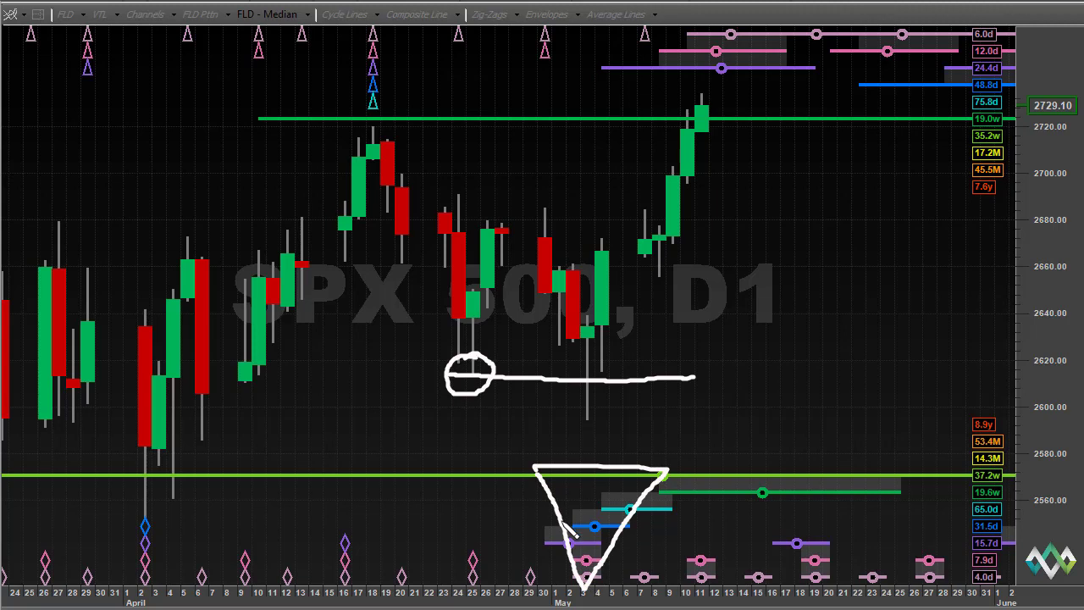